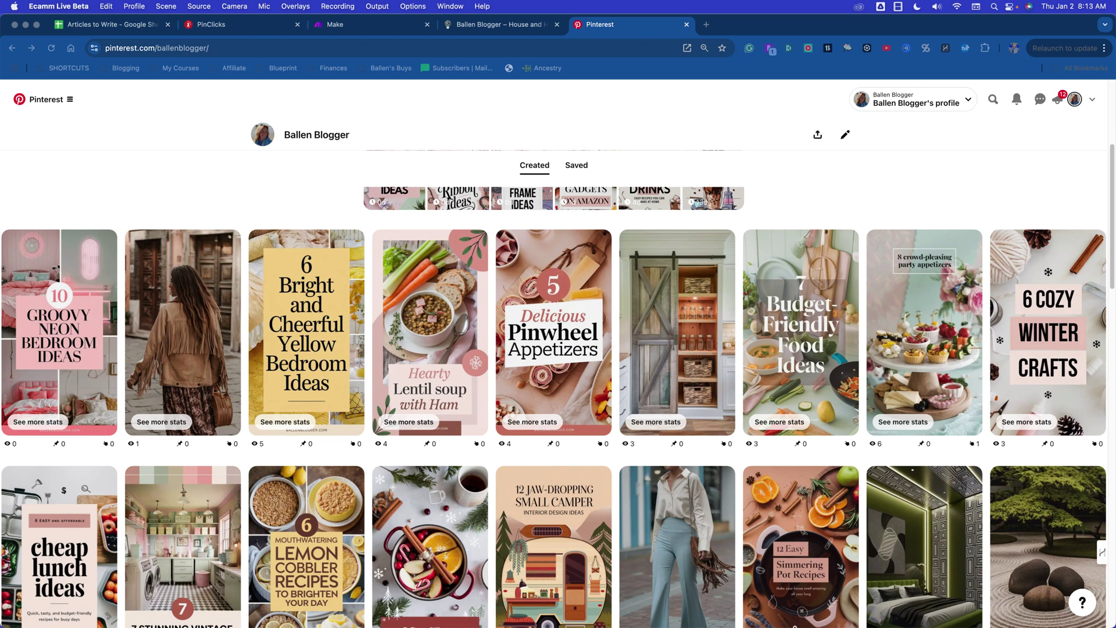
Step: Scroll down through Pinterest's Created pins grid to review the scheduled pins
{"action": "left_click", "coordinate": [989, 177]}
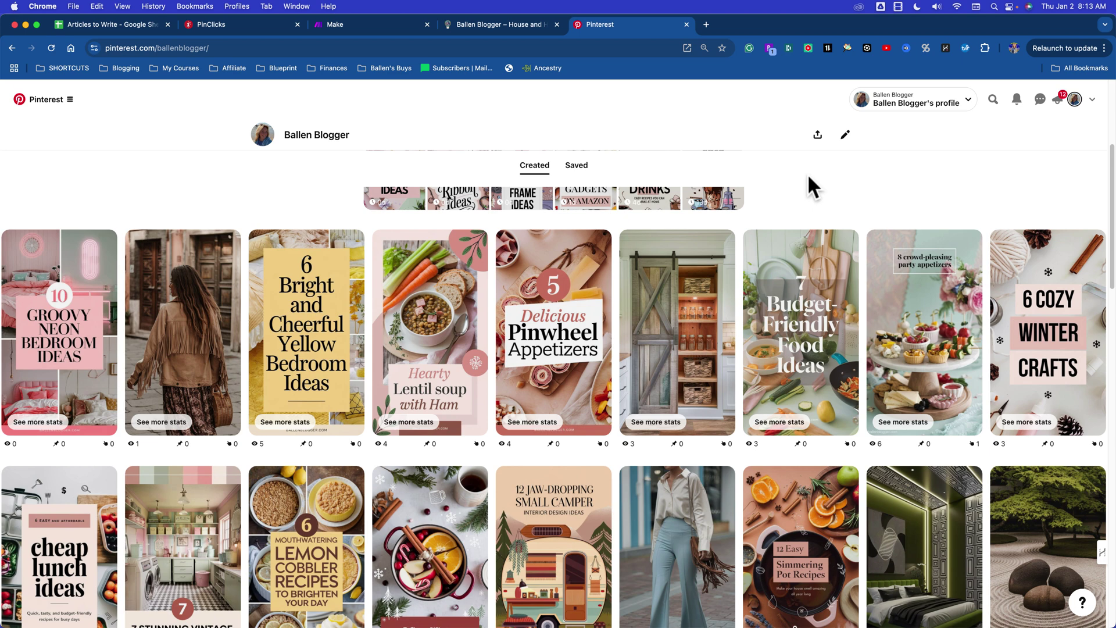
{"action": "scroll", "coordinate": [819, 189], "scroll_direction": "down", "scroll_amount": 3}
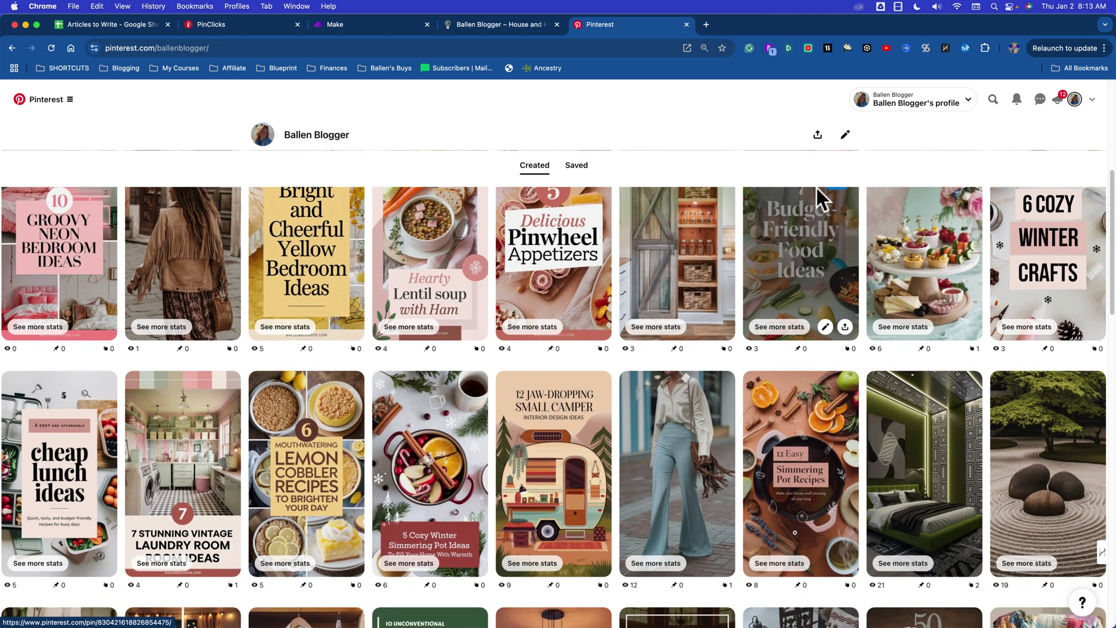
{"action": "scroll", "coordinate": [815, 191], "scroll_direction": "up", "scroll_amount": 3}
{"action": "scroll", "coordinate": [815, 200], "scroll_direction": "down", "scroll_amount": 1}
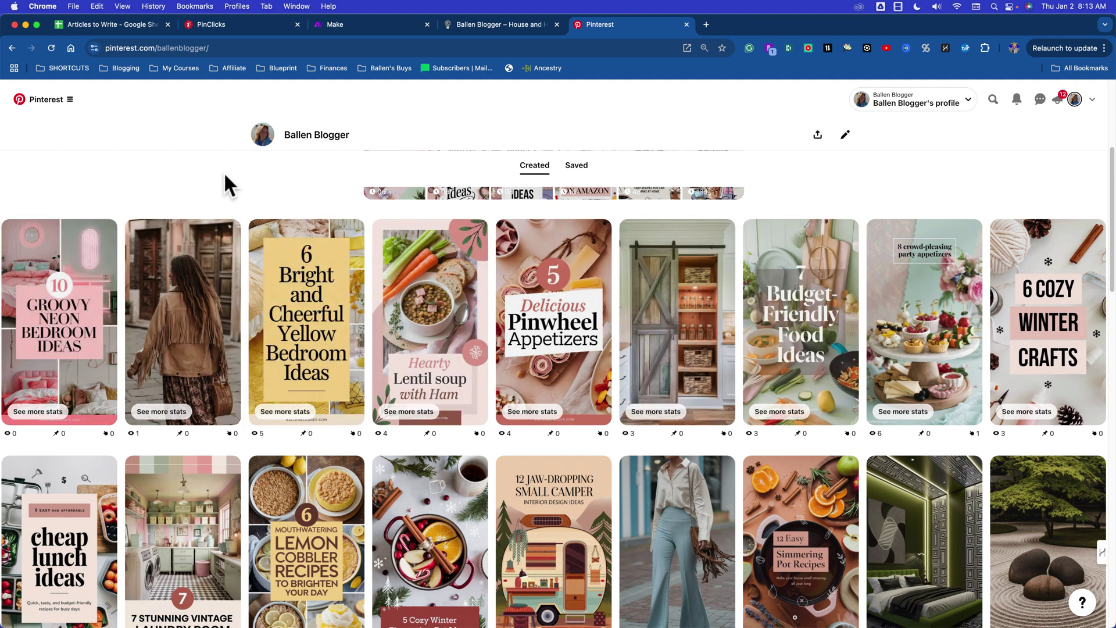
{"action": "scroll", "coordinate": [125, 182], "scroll_direction": "down", "scroll_amount": 1}
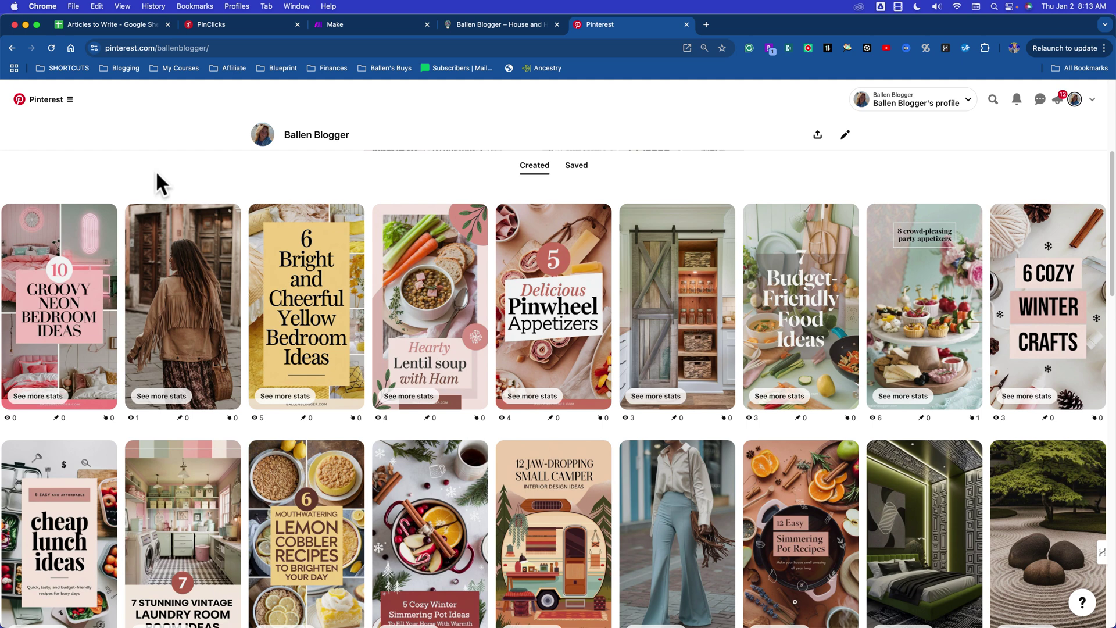
{"action": "scroll", "coordinate": [155, 170], "scroll_direction": "down", "scroll_amount": 1}
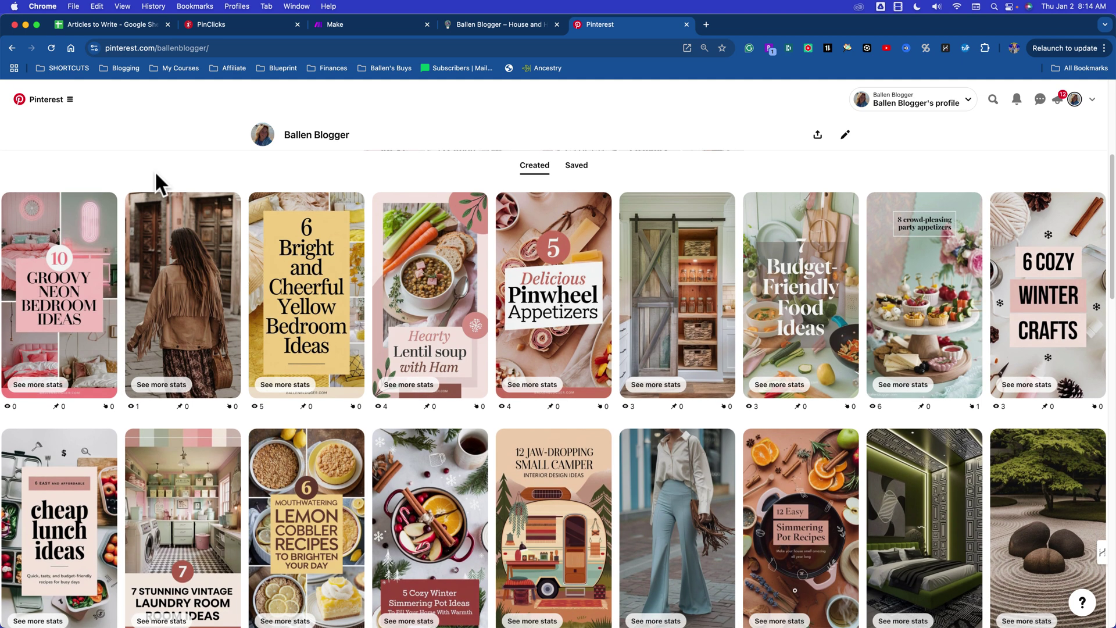
{"action": "scroll", "coordinate": [154, 170], "scroll_direction": "down", "scroll_amount": 1}
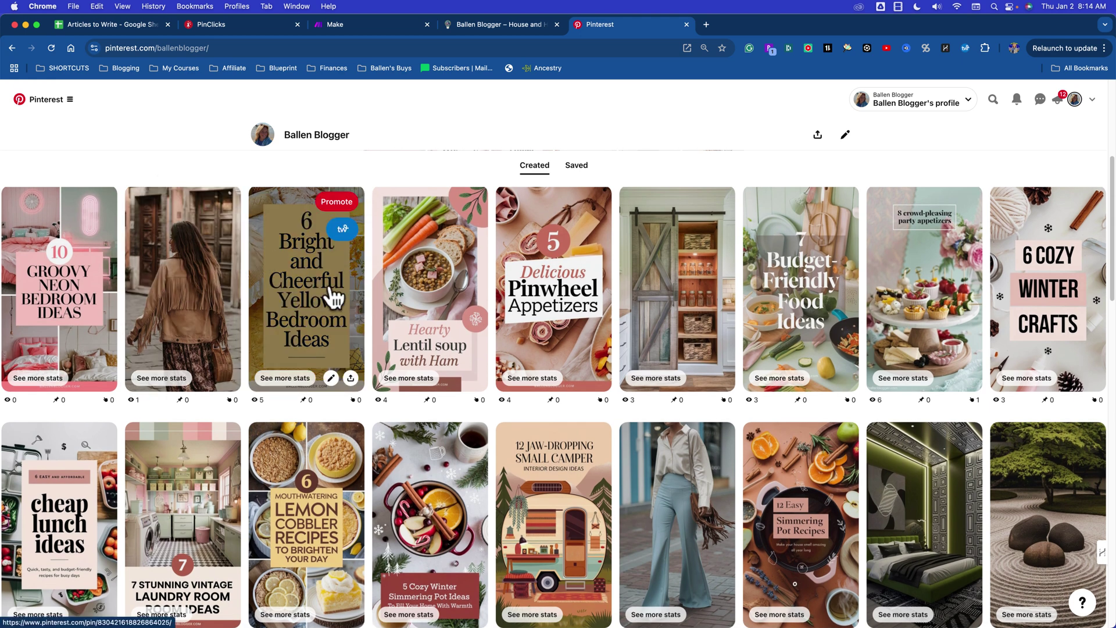
{"action": "scroll", "coordinate": [324, 326], "scroll_direction": "down", "scroll_amount": 3}
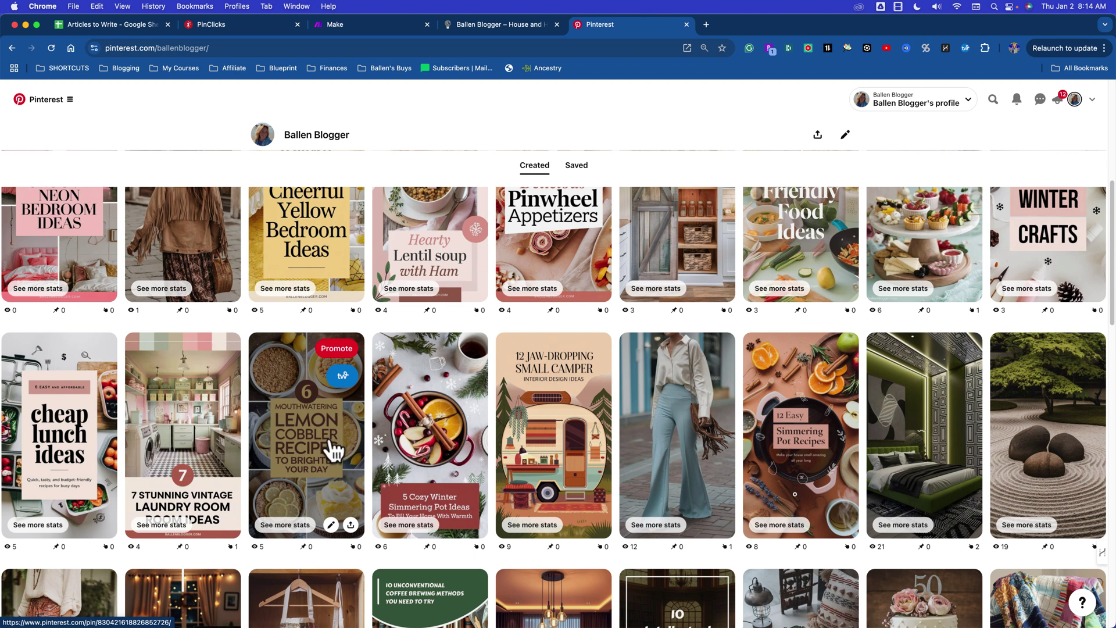
{"action": "scroll", "coordinate": [331, 449], "scroll_direction": "down", "scroll_amount": 2}
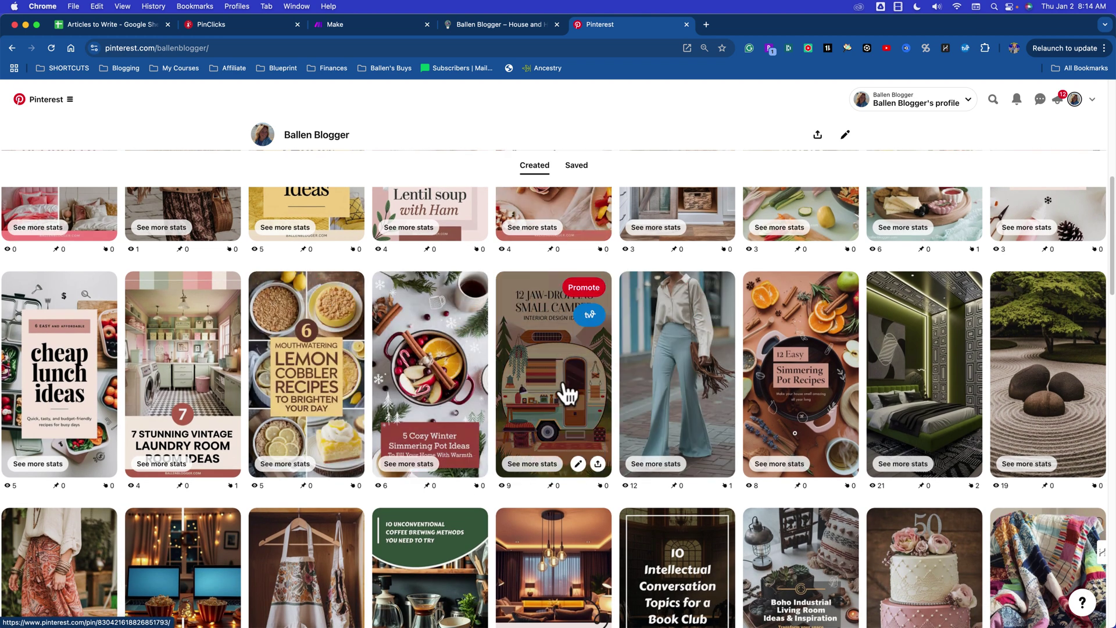
{"action": "scroll", "coordinate": [567, 395], "scroll_direction": "down", "scroll_amount": 10}
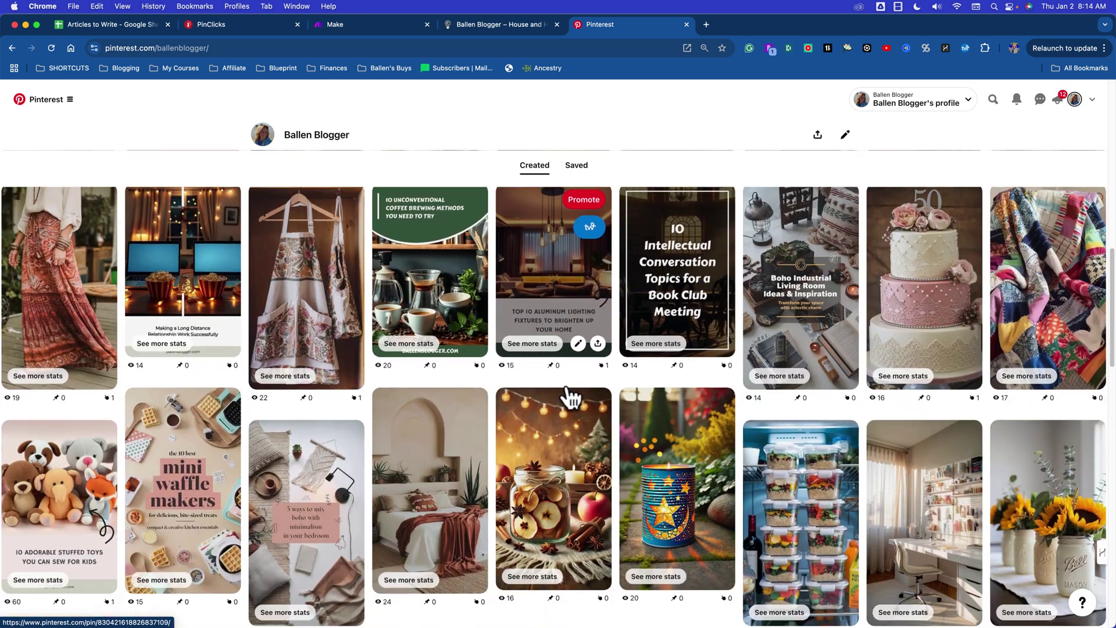
{"action": "scroll", "coordinate": [570, 398], "scroll_direction": "down", "scroll_amount": 6}
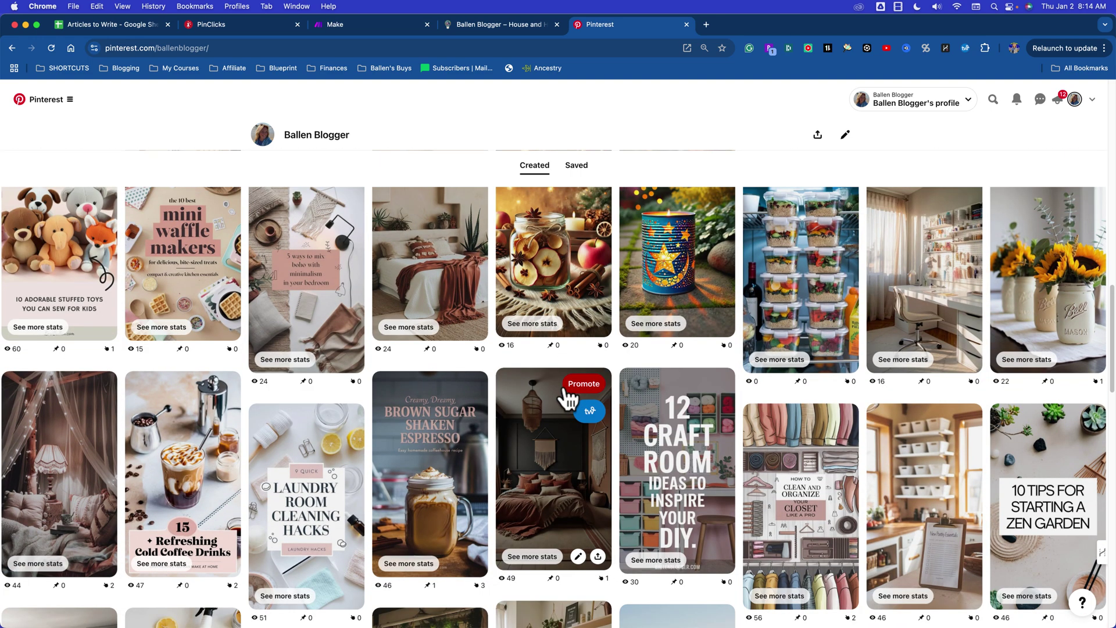
{"action": "scroll", "coordinate": [567, 398], "scroll_direction": "down", "scroll_amount": 2}
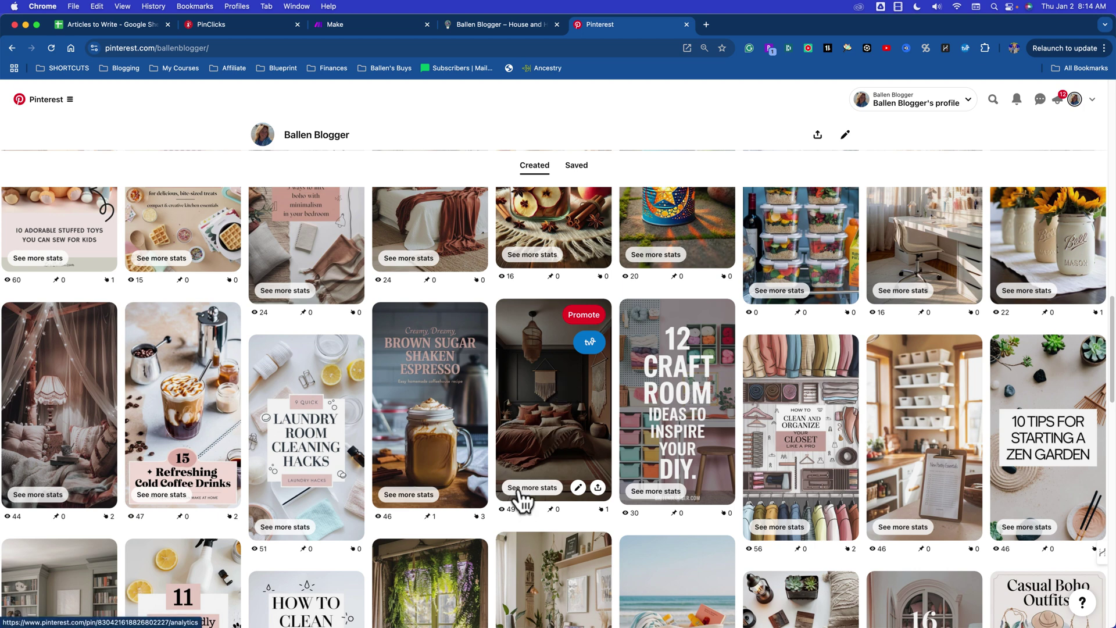
Step: Scroll back up the Created grid to the 10 Groovy Neon Bedroom Ideas pin
{"action": "scroll", "coordinate": [512, 475], "scroll_direction": "up", "scroll_amount": 3}
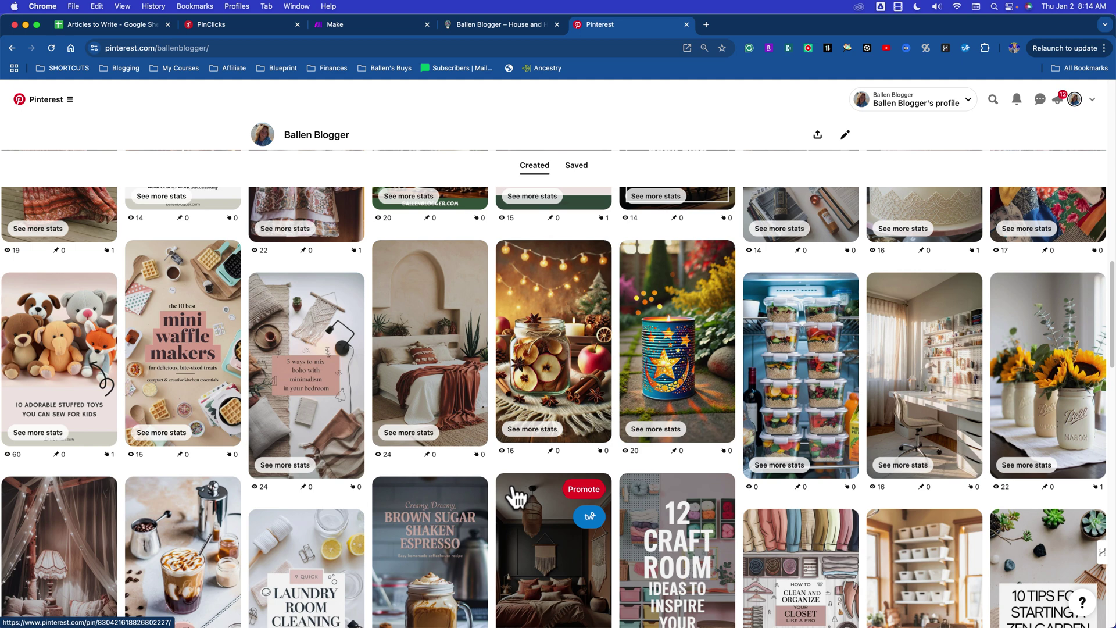
{"action": "scroll", "coordinate": [524, 528], "scroll_direction": "up", "scroll_amount": 1}
{"action": "scroll", "coordinate": [527, 530], "scroll_direction": "up", "scroll_amount": 3}
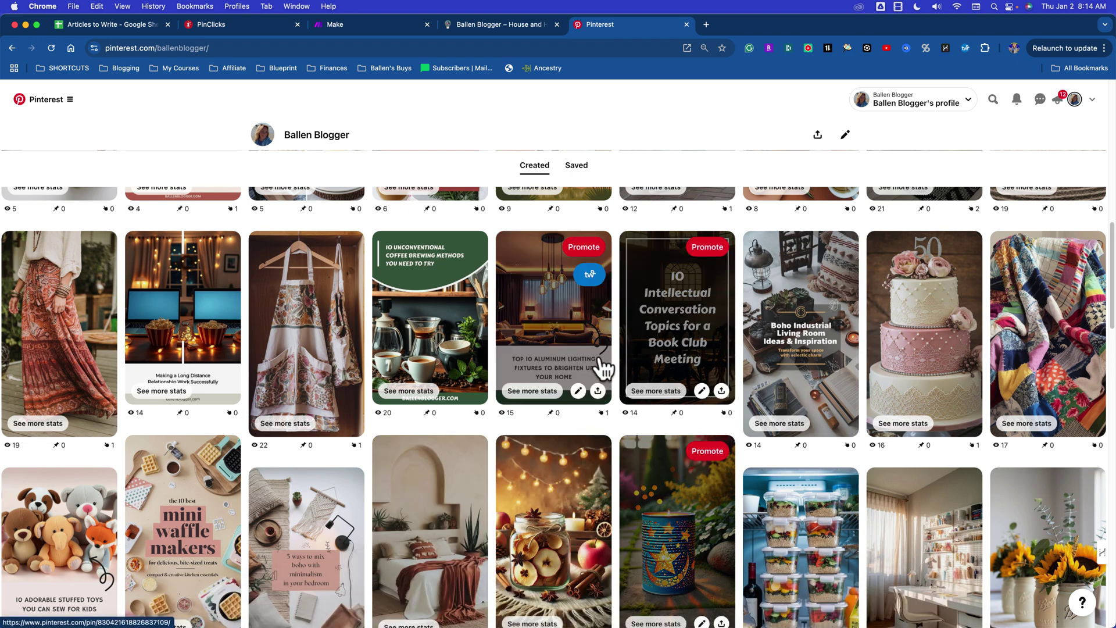
{"action": "scroll", "coordinate": [601, 367], "scroll_direction": "up", "scroll_amount": 8}
{"action": "scroll", "coordinate": [587, 369], "scroll_direction": "up", "scroll_amount": 2}
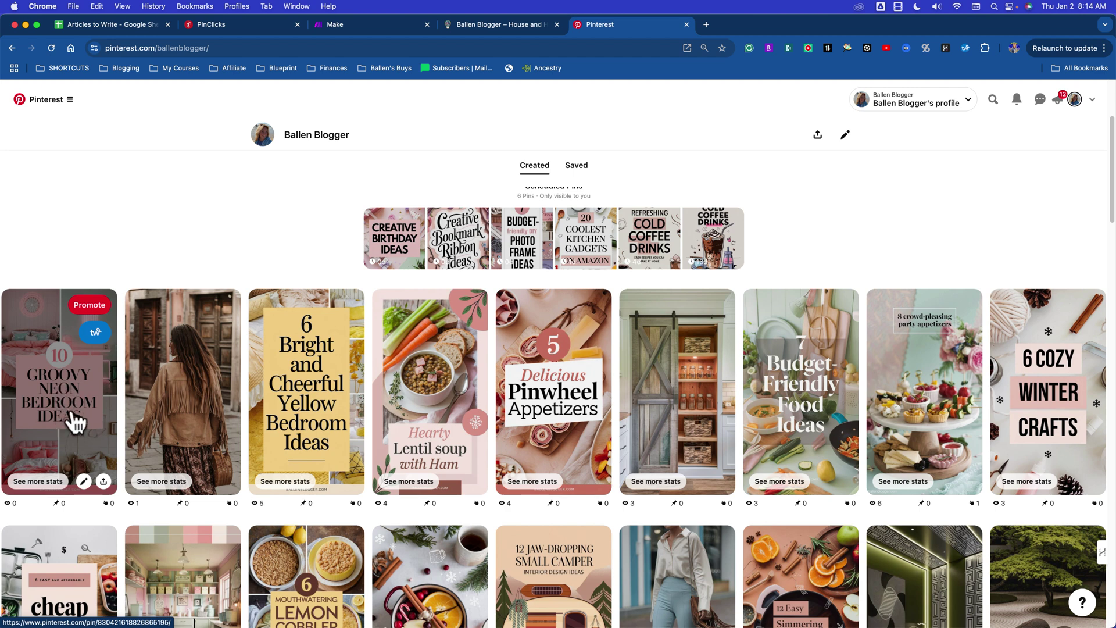
Step: Open the Groovy Neon Bedroom Ideas pin, read through its linked blog post, and return to the top
{"action": "left_click", "coordinate": [75, 422]}
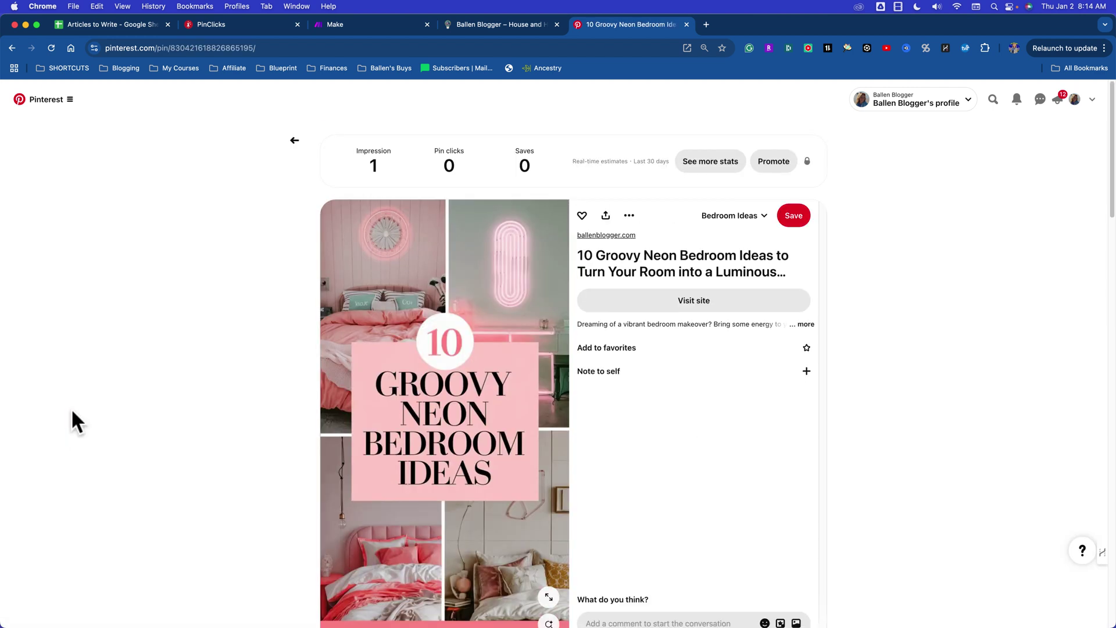
{"action": "scroll", "coordinate": [435, 463], "scroll_direction": "down", "scroll_amount": 2}
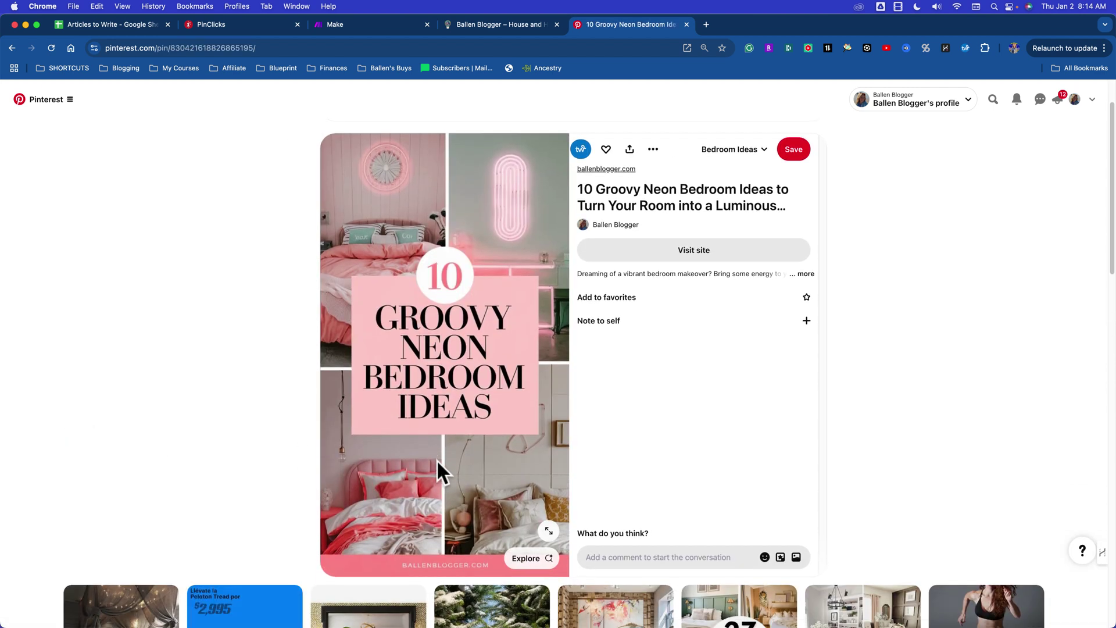
{"action": "scroll", "coordinate": [514, 465], "scroll_direction": "down", "scroll_amount": 1}
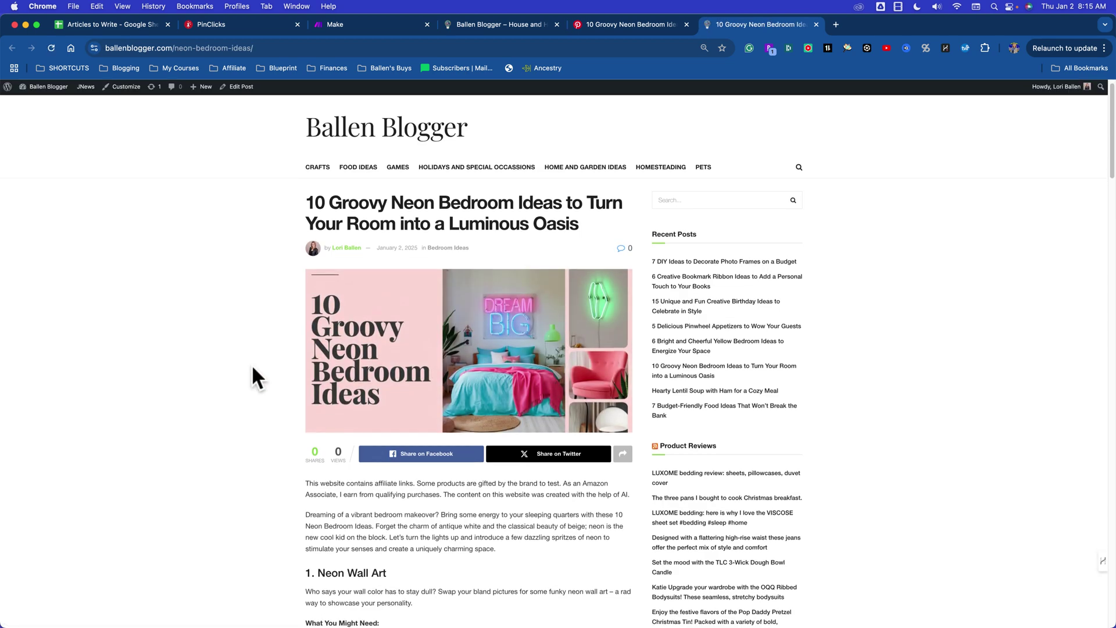
{"action": "scroll", "coordinate": [253, 363], "scroll_direction": "down", "scroll_amount": 3}
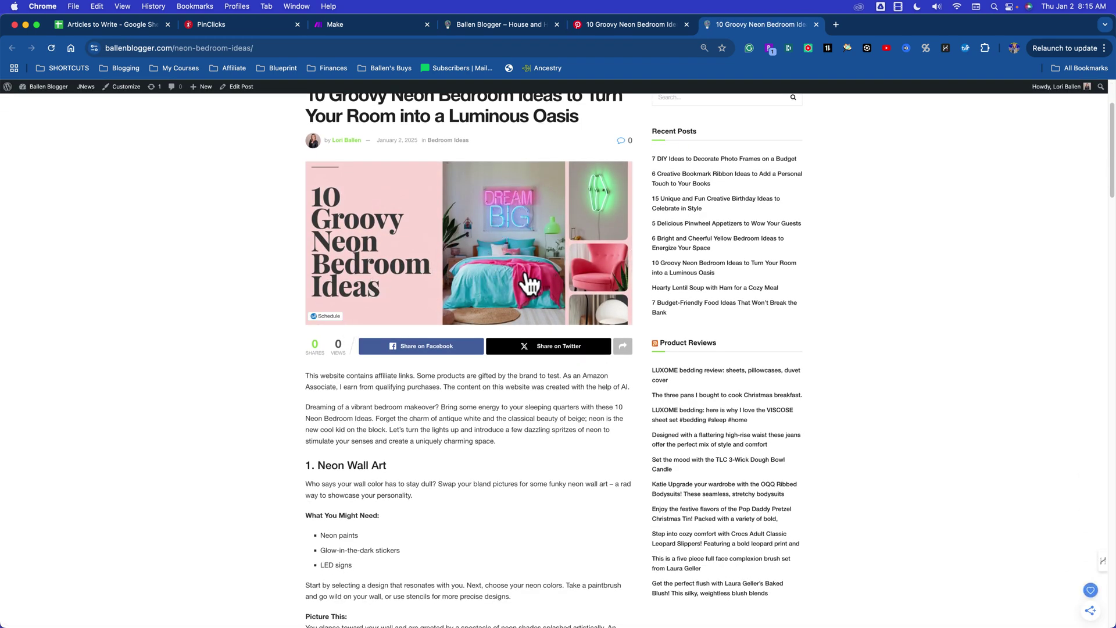
{"action": "scroll", "coordinate": [506, 294], "scroll_direction": "down", "scroll_amount": 5}
{"action": "scroll", "coordinate": [505, 296], "scroll_direction": "down", "scroll_amount": 10}
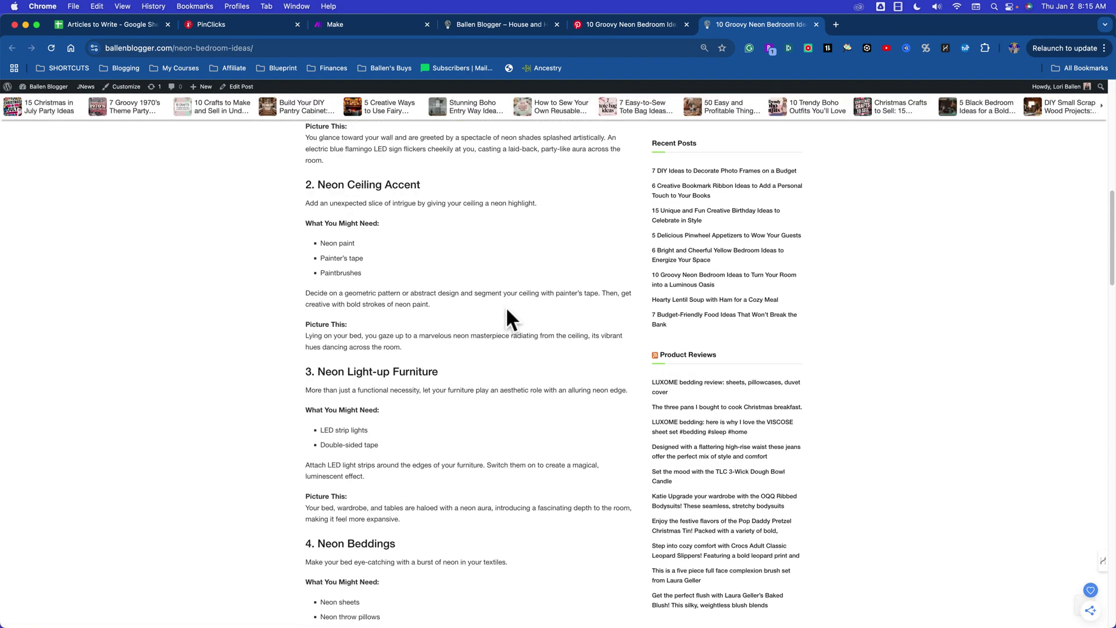
{"action": "scroll", "coordinate": [506, 307], "scroll_direction": "down", "scroll_amount": 5}
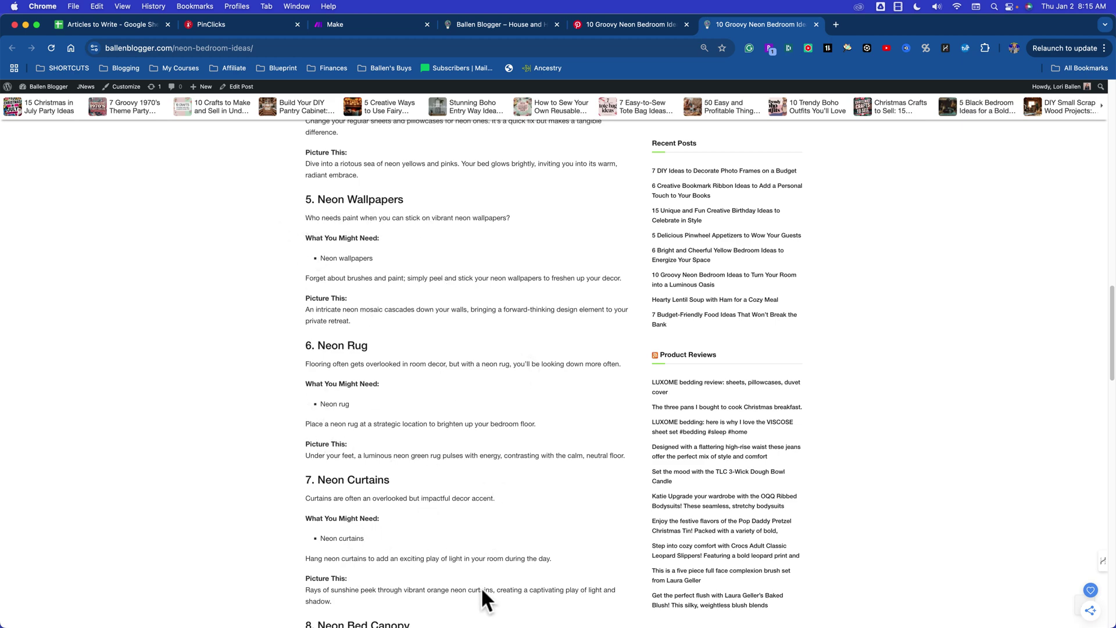
{"action": "scroll", "coordinate": [452, 494], "scroll_direction": "up", "scroll_amount": 10}
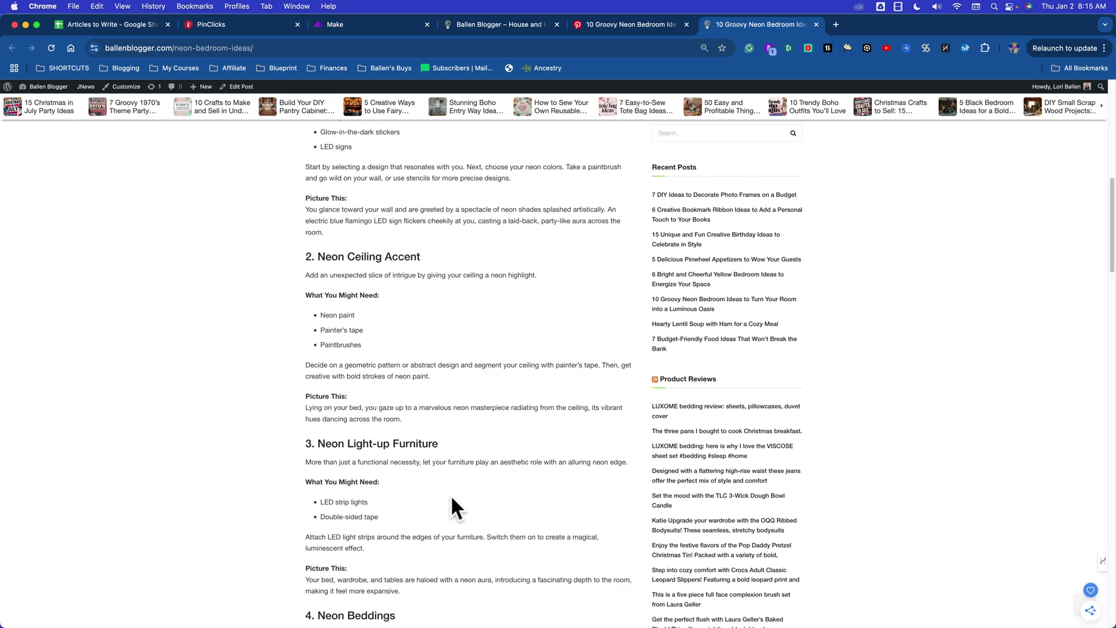
{"action": "scroll", "coordinate": [451, 494], "scroll_direction": "up", "scroll_amount": 6}
{"action": "scroll", "coordinate": [448, 493], "scroll_direction": "down", "scroll_amount": 2}
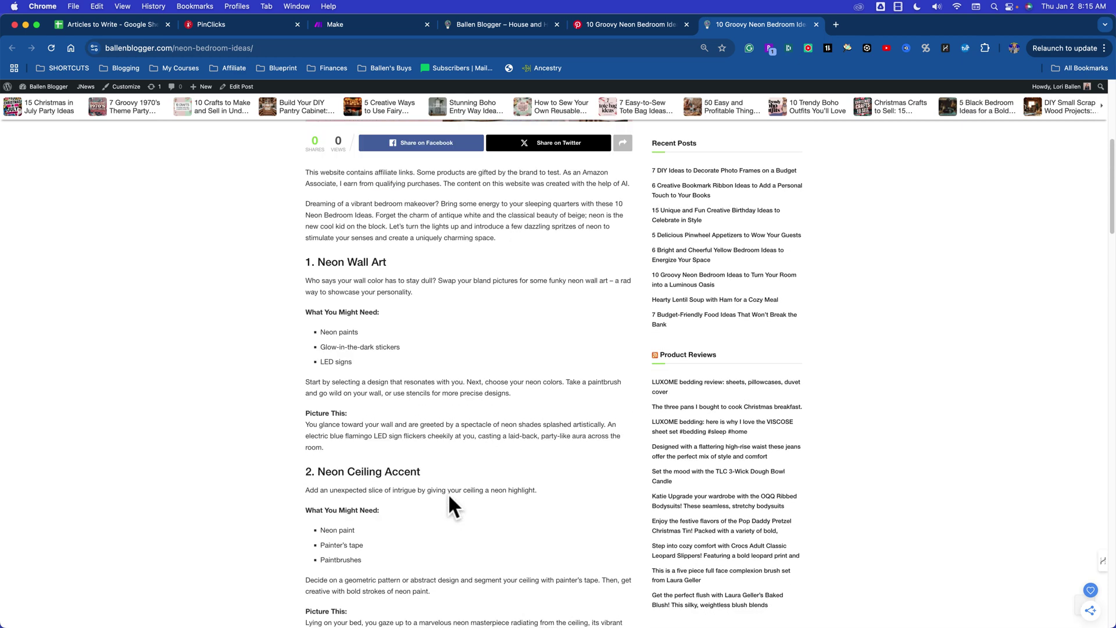
{"action": "scroll", "coordinate": [448, 493], "scroll_direction": "up", "scroll_amount": 5}
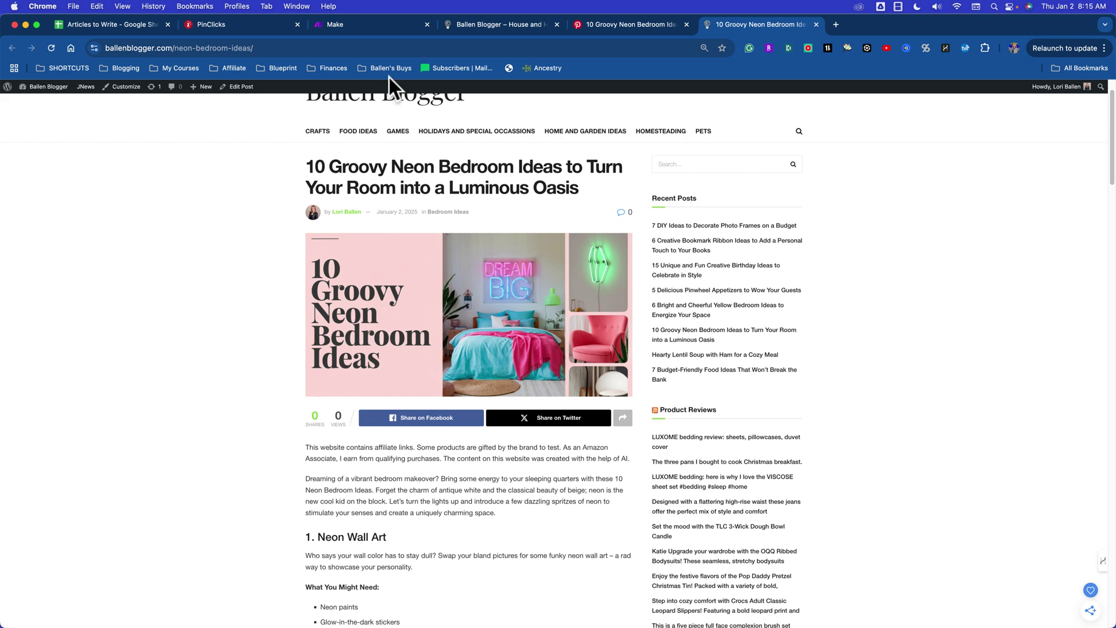
Step: In Make, open the Writes the Blog scenario from the Scenarios list and toggle it ON
{"action": "left_click", "coordinate": [360, 26]}
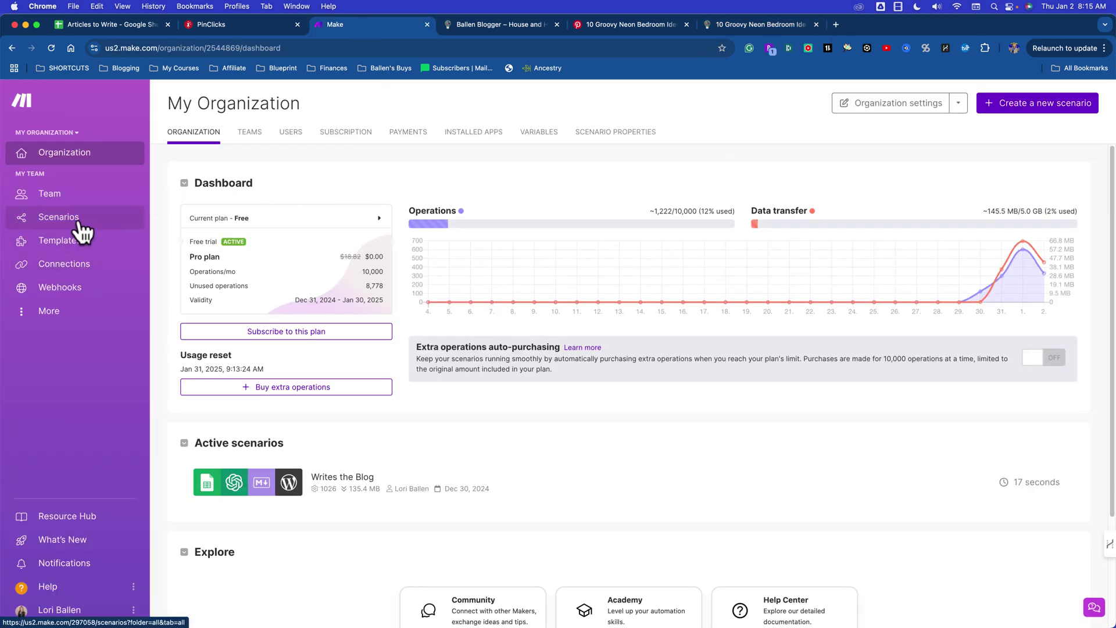
{"action": "left_click", "coordinate": [59, 217]}
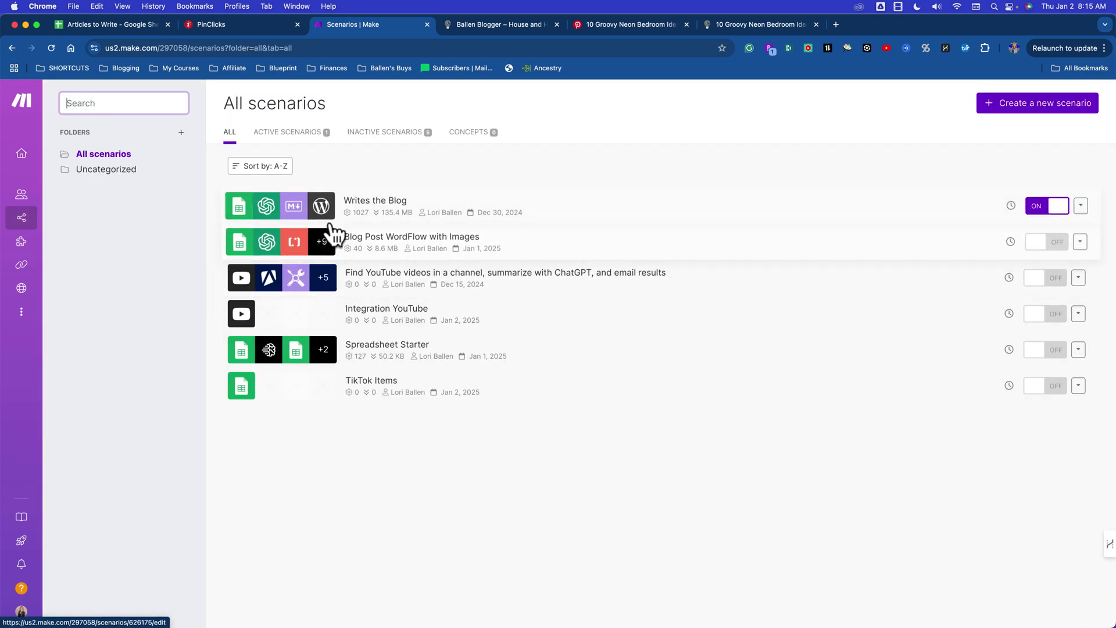
{"action": "left_click", "coordinate": [285, 215]}
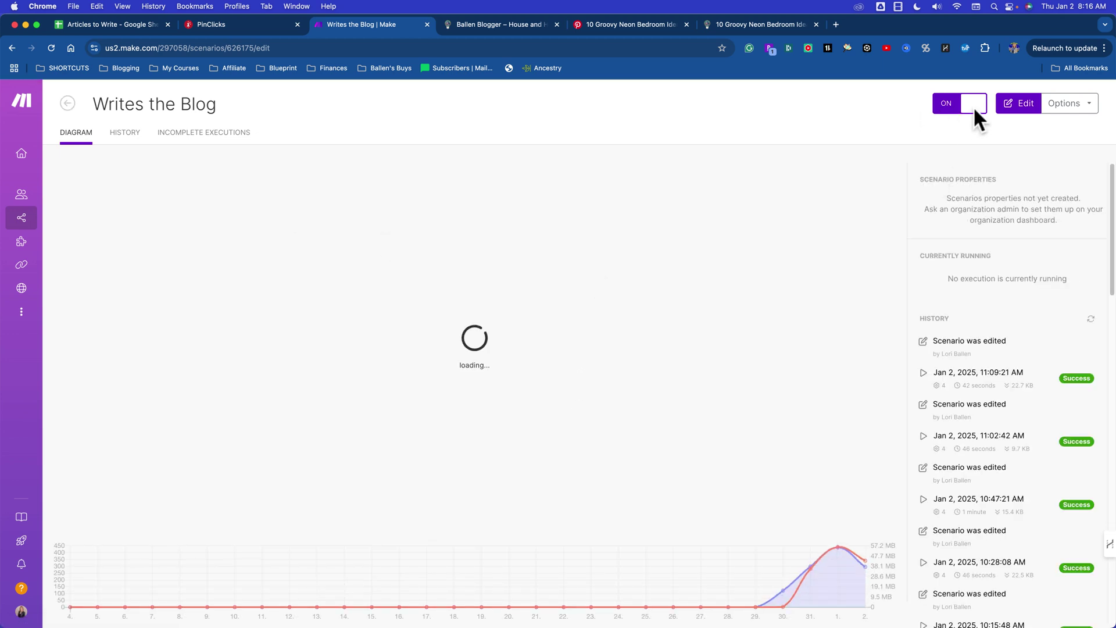
{"action": "left_click", "coordinate": [948, 90]}
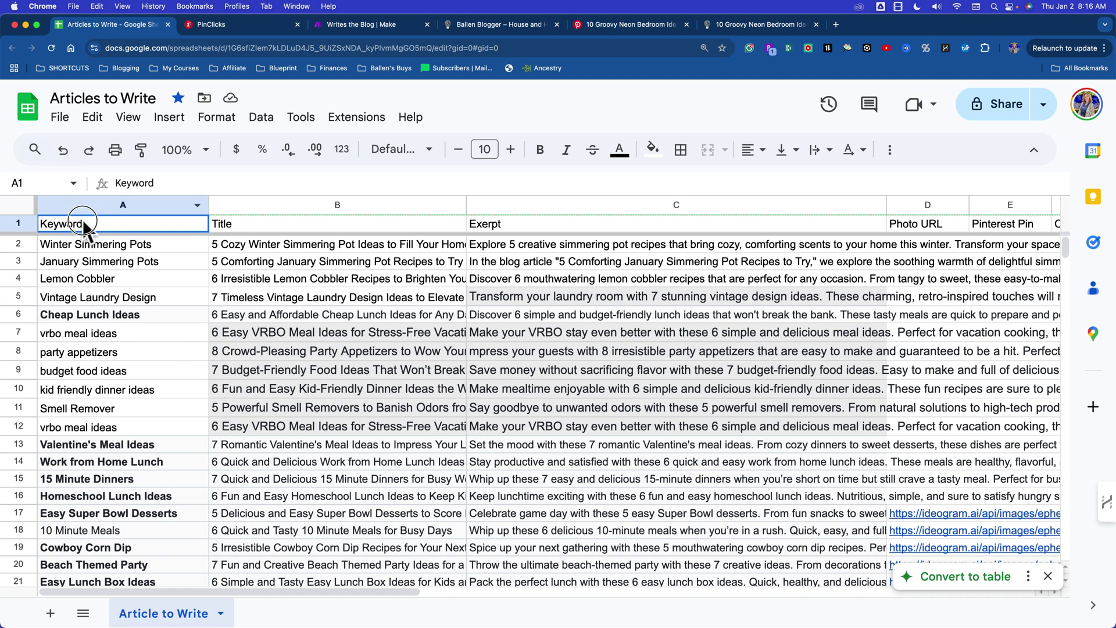
{"action": "left_click", "coordinate": [301, 222]}
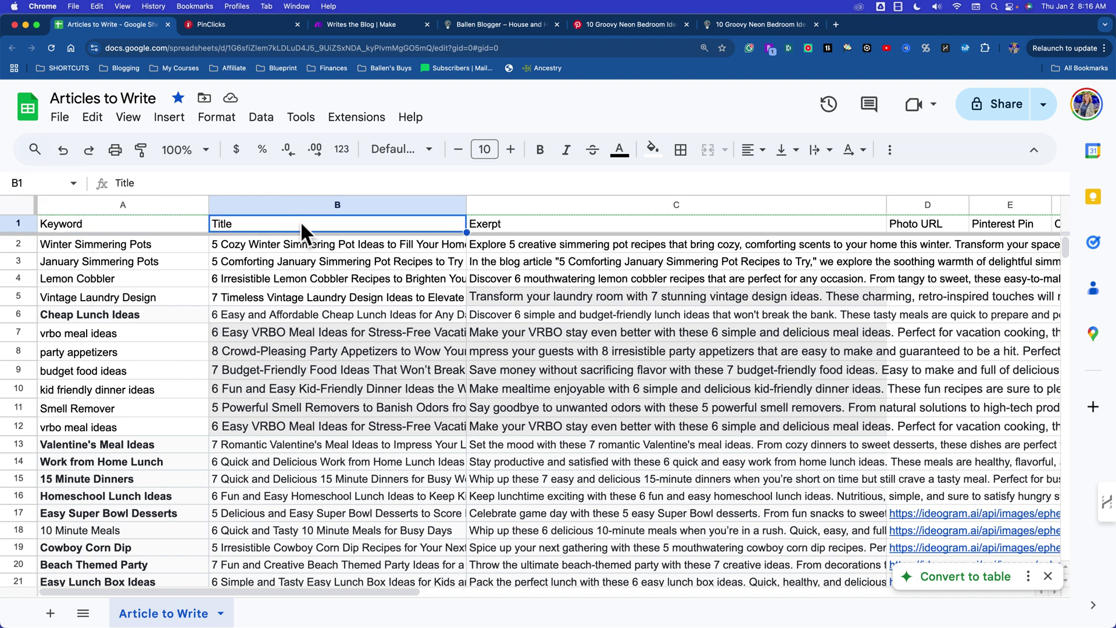
{"action": "left_click", "coordinate": [536, 226]}
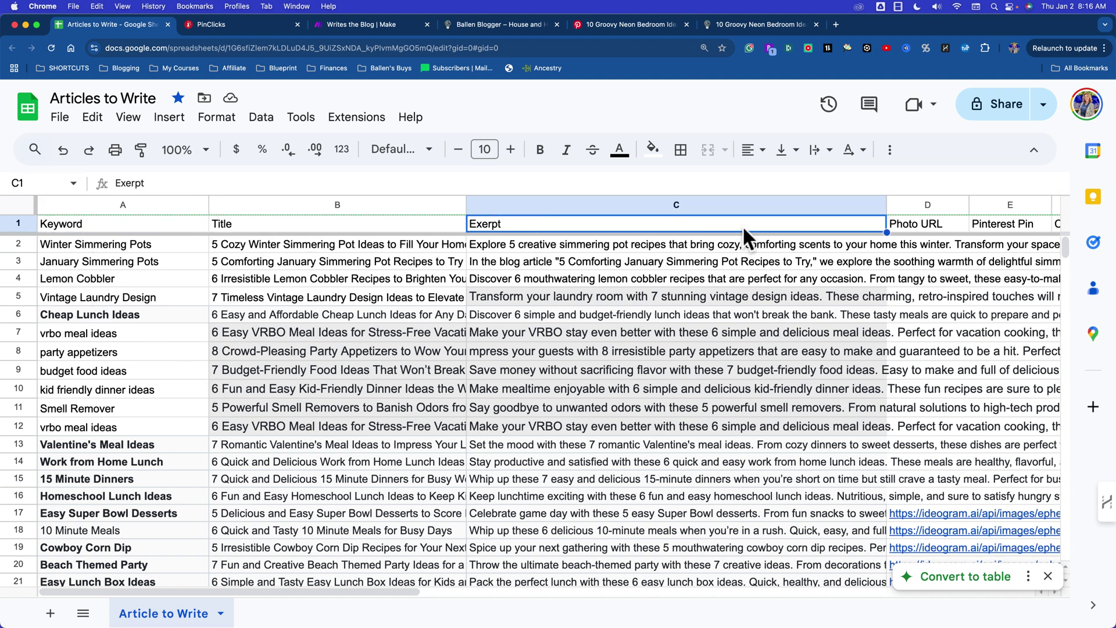
{"action": "left_click", "coordinate": [912, 222]}
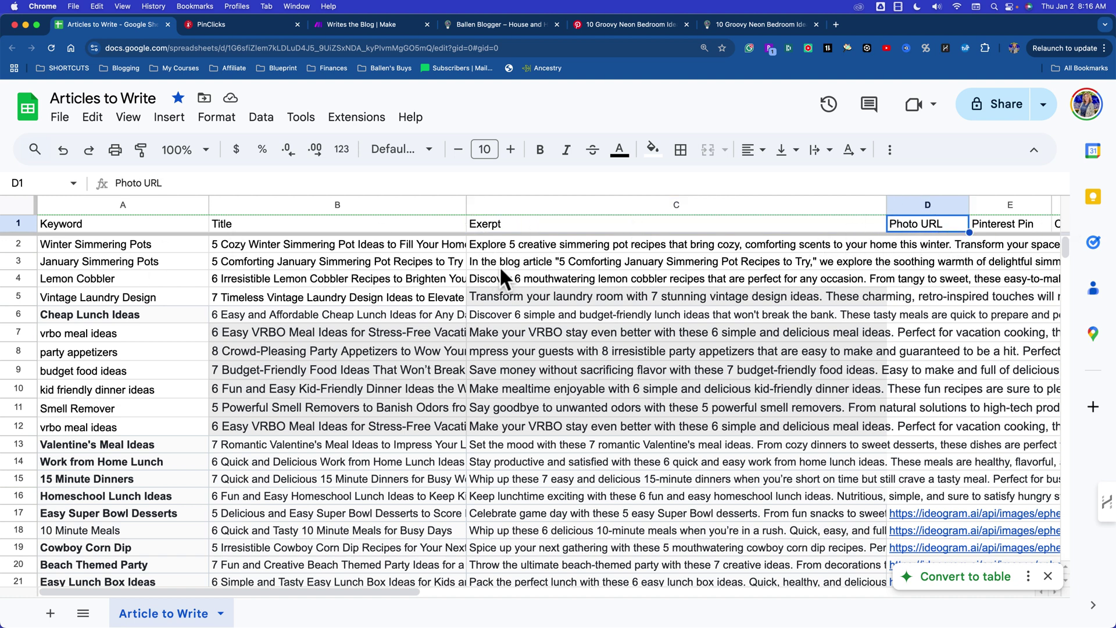
{"action": "left_click", "coordinate": [87, 226]}
{"action": "left_click", "coordinate": [338, 224]}
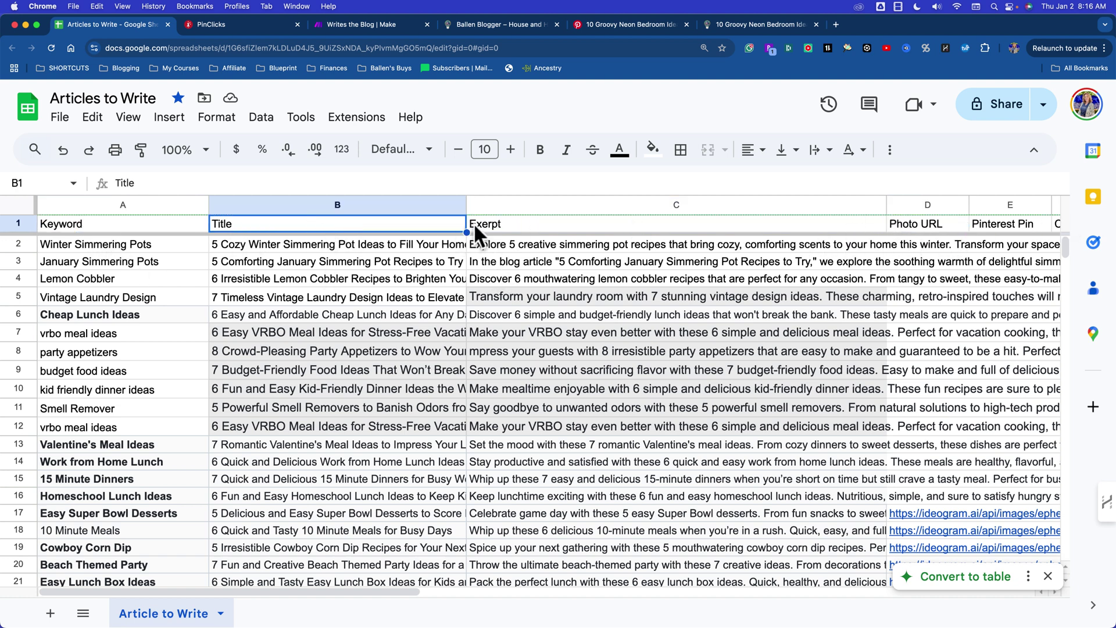
{"action": "left_click", "coordinate": [494, 222]}
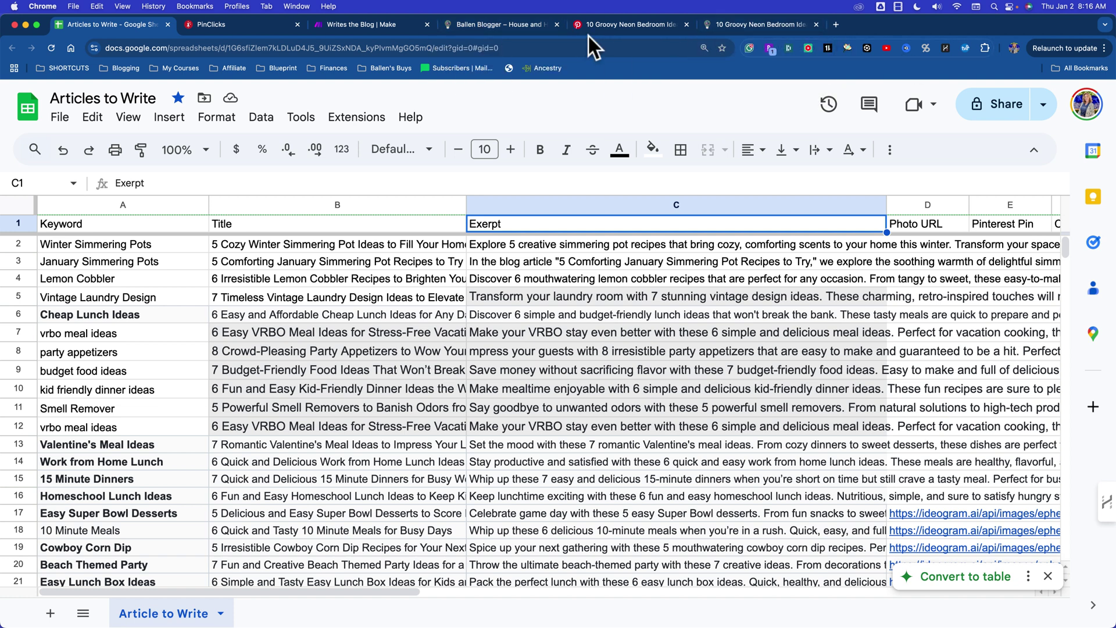
{"action": "left_click", "coordinate": [947, 49]}
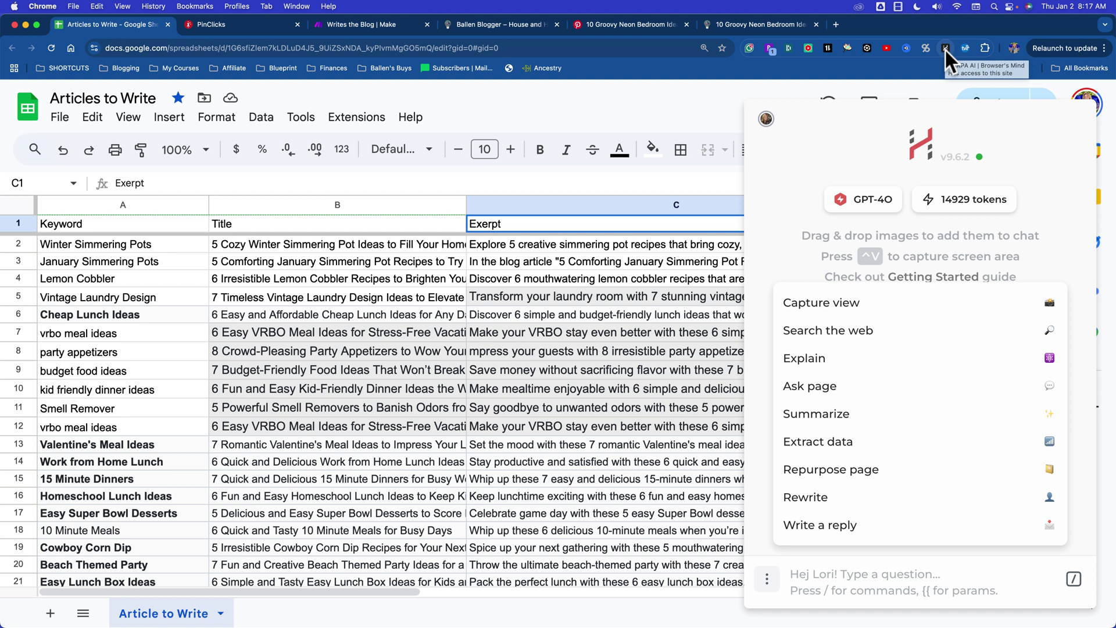
{"action": "left_click", "coordinate": [1077, 119]}
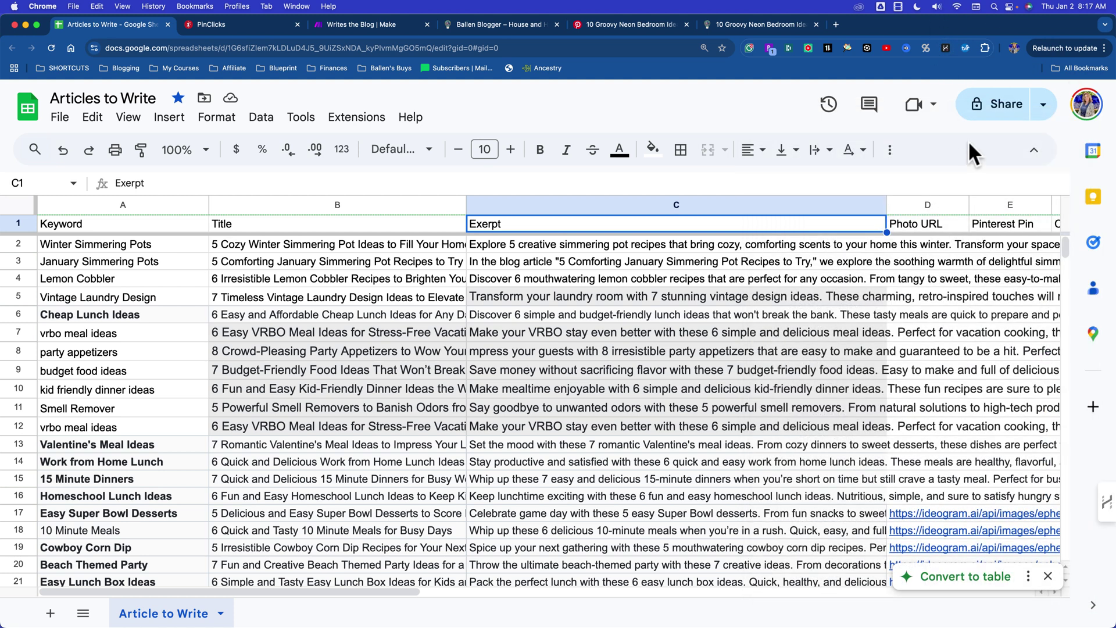
{"action": "left_click", "coordinate": [965, 115]}
Step: Open PinClicks Keyword Research and search for 'crafts'
{"action": "left_click", "coordinate": [227, 26]}
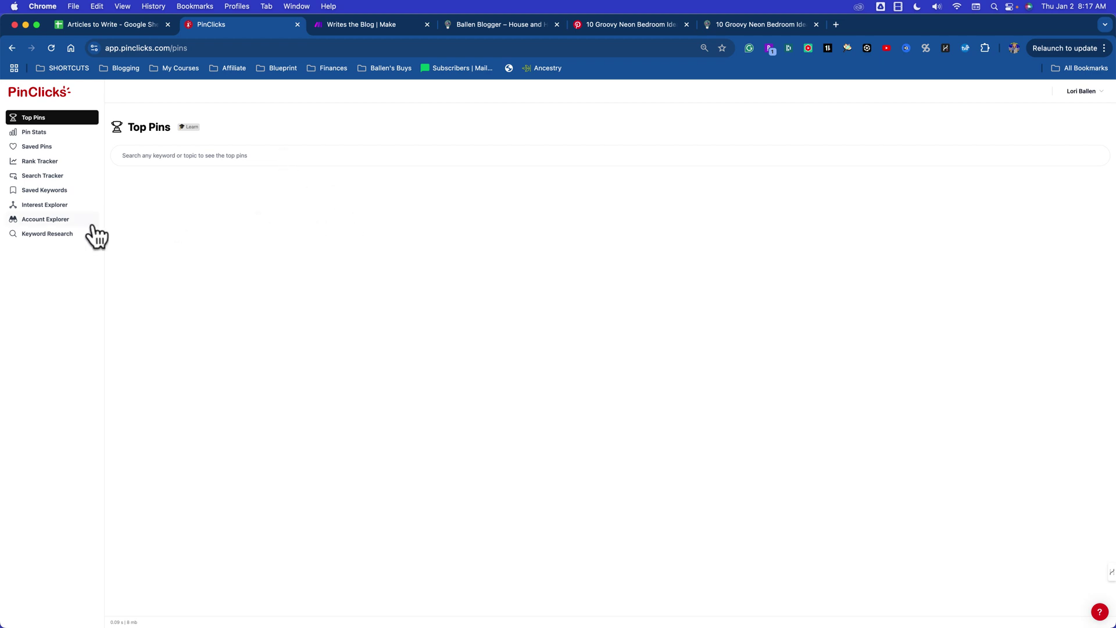
{"action": "left_click", "coordinate": [58, 237]}
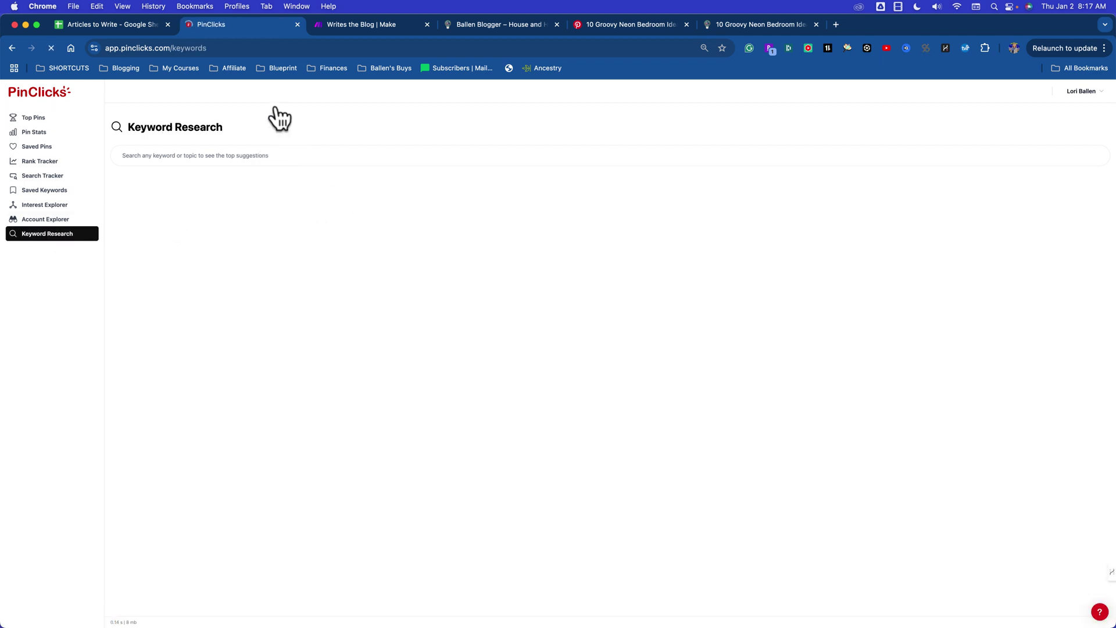
{"action": "left_click", "coordinate": [235, 154]}
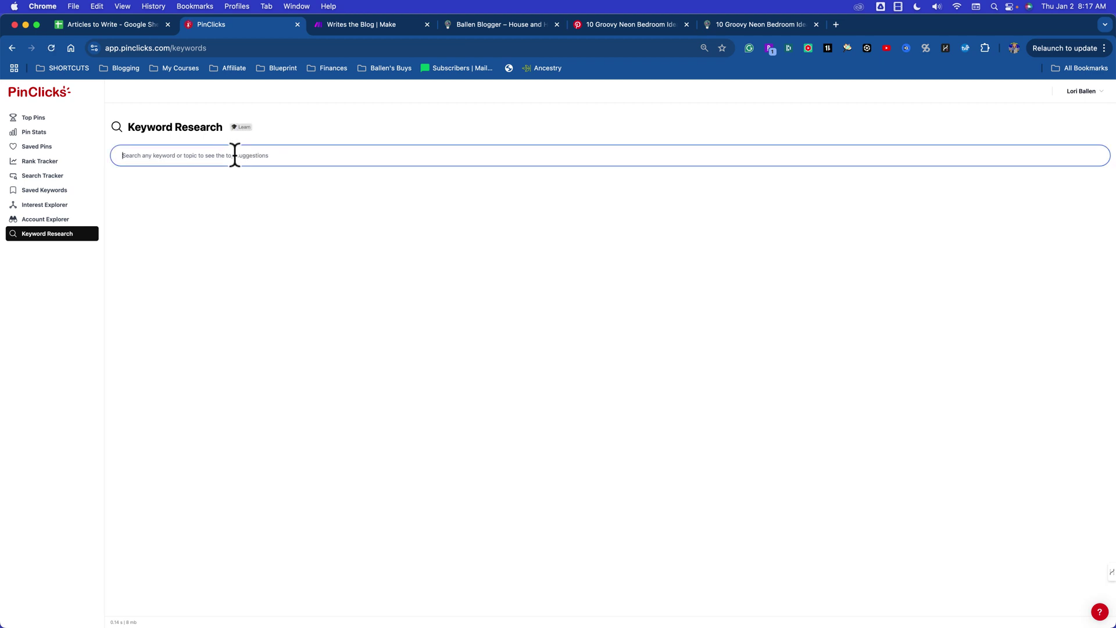
{"action": "type", "text": "crafts"}
{"action": "key", "text": "Return"}
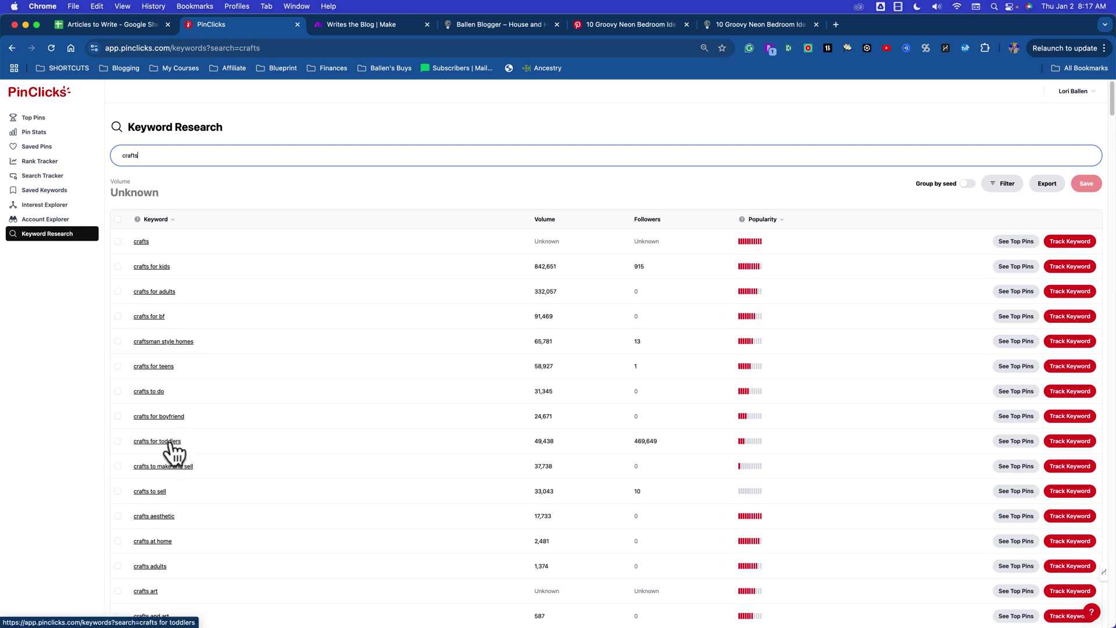
{"action": "scroll", "coordinate": [171, 445], "scroll_direction": "down", "scroll_amount": 5}
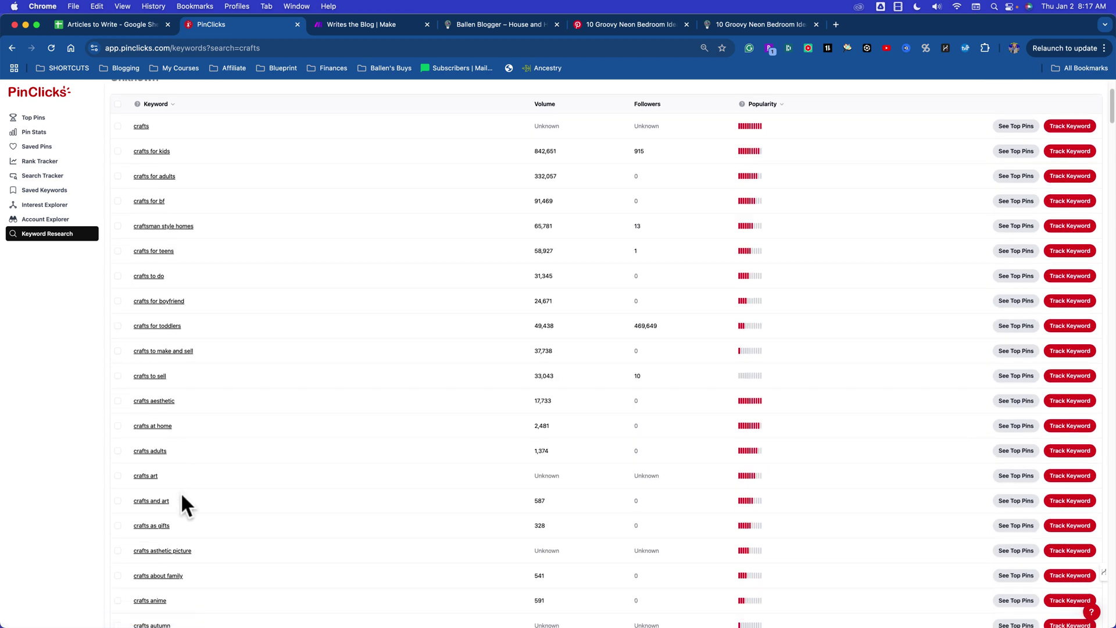
{"action": "scroll", "coordinate": [180, 491], "scroll_direction": "up", "scroll_amount": 5}
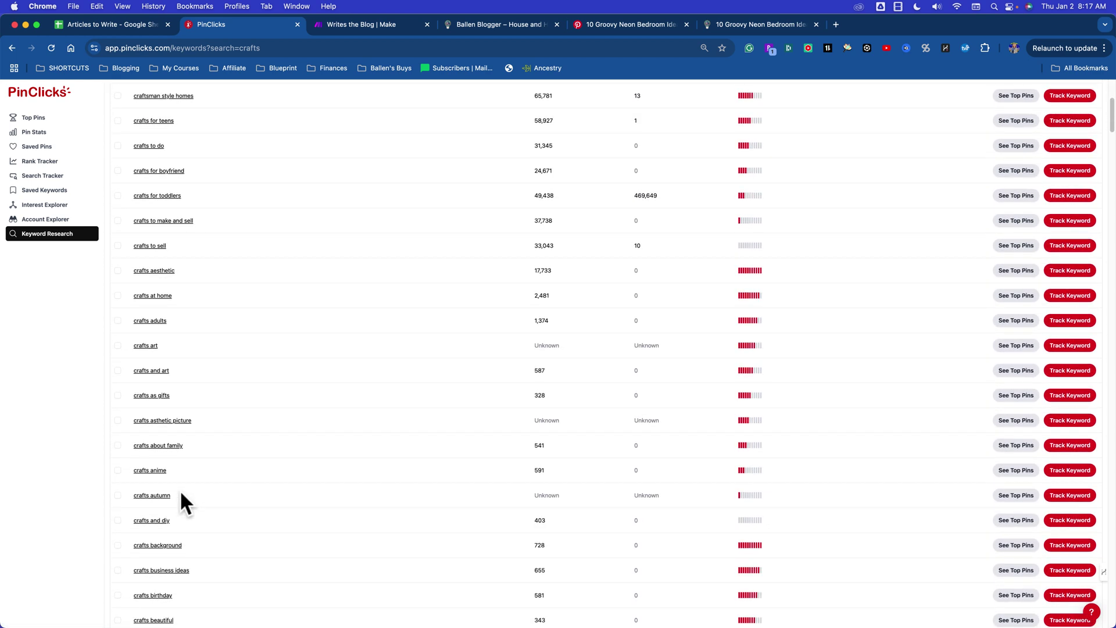
Step: Refine the search to 'winter crafts', sort by popularity, and open Top Pins for 'winter crafts easy'
{"action": "left_click", "coordinate": [123, 154]}
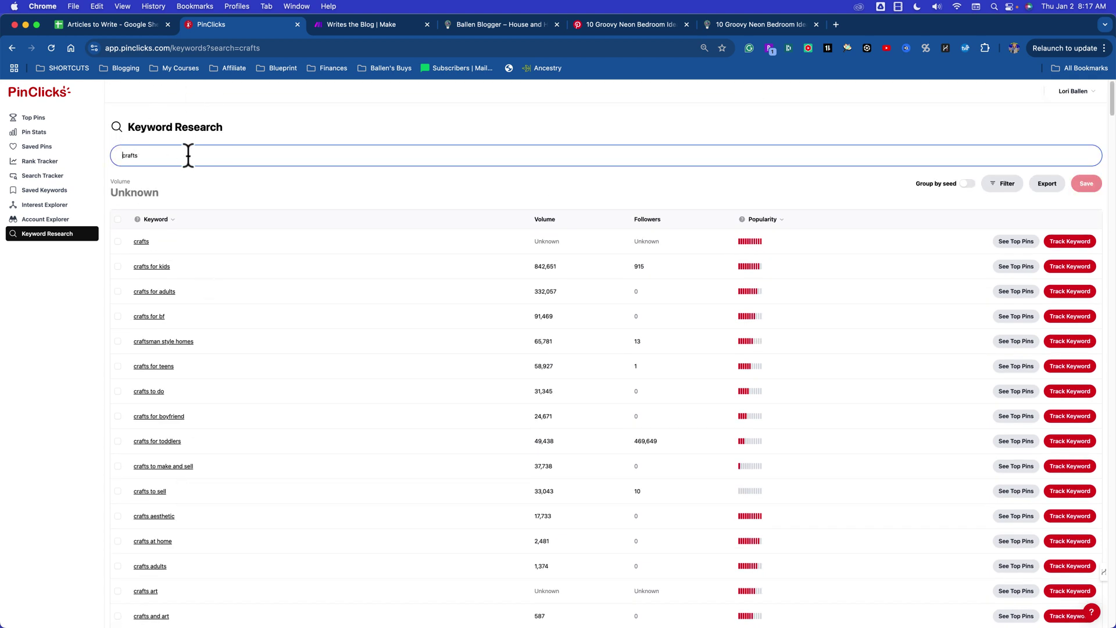
{"action": "type", "text": "winter"}
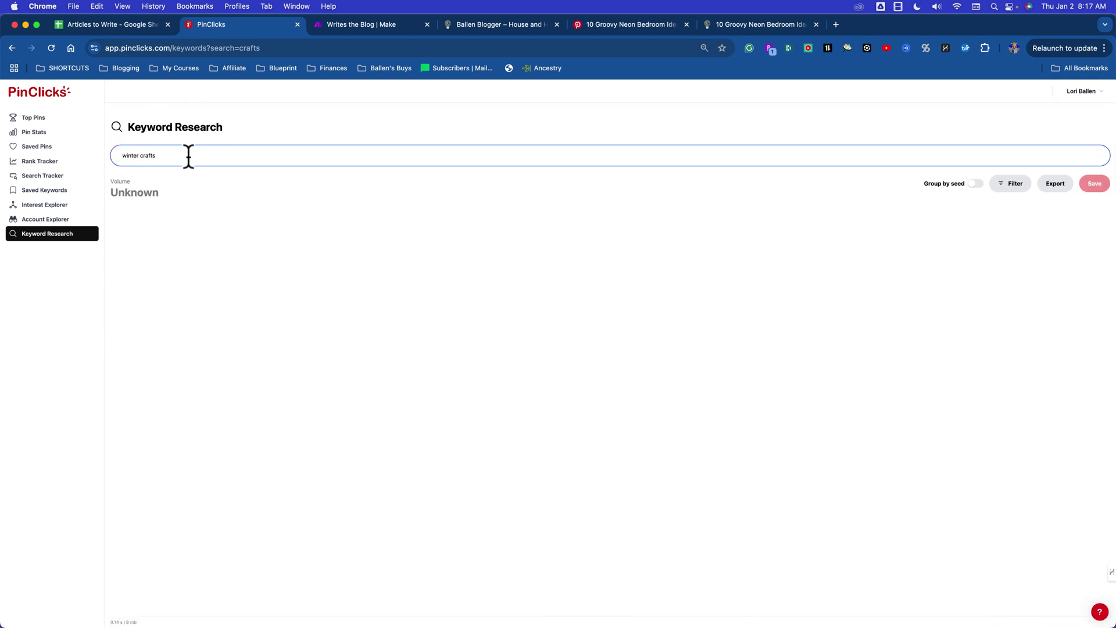
{"action": "key", "text": "Return"}
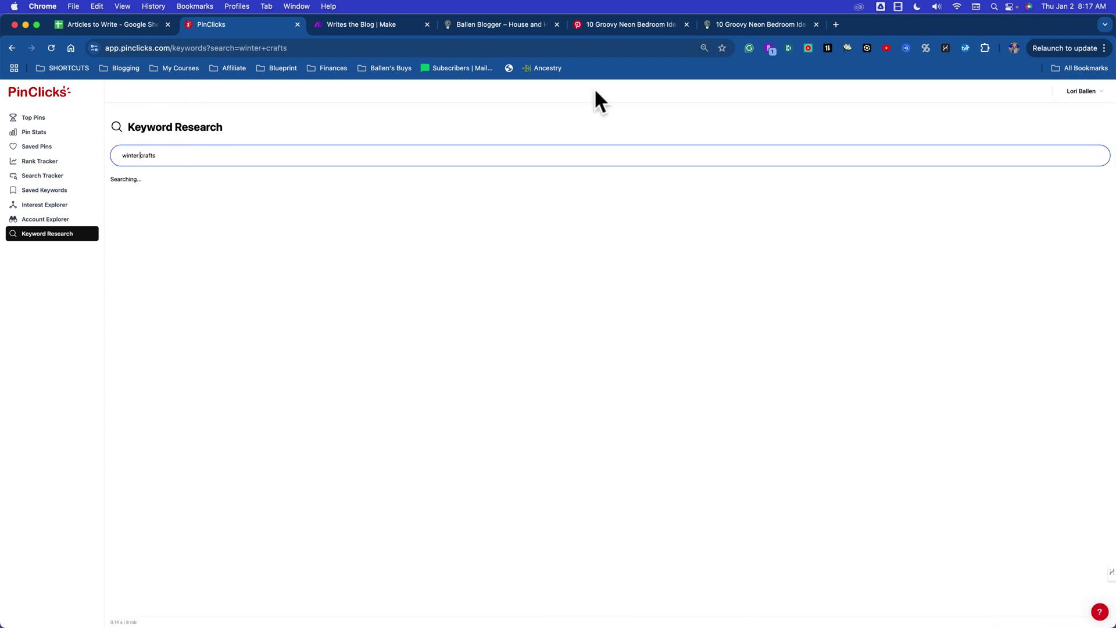
{"action": "mouse_move", "coordinate": [967, 182]}
{"action": "left_mouse_down"}
{"action": "mouse_move", "coordinate": [987, 197]}
{"action": "mouse_move", "coordinate": [918, 311]}
{"action": "mouse_move", "coordinate": [937, 311]}
{"action": "mouse_move", "coordinate": [917, 236]}
{"action": "mouse_move", "coordinate": [724, 226]}
{"action": "left_mouse_up"}
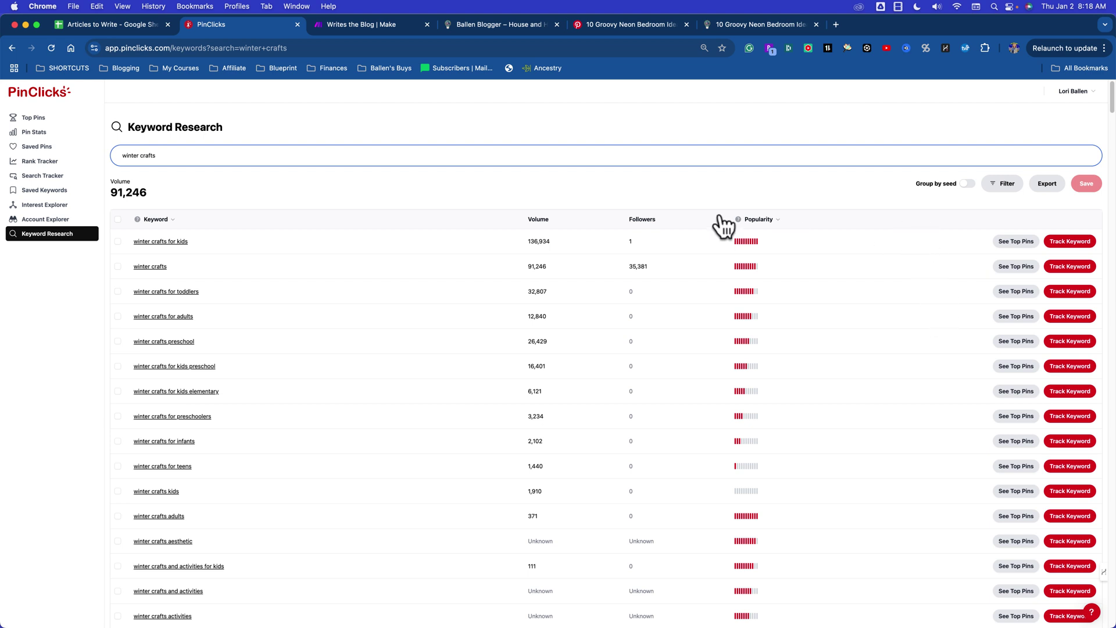
{"action": "left_click", "coordinate": [755, 221]}
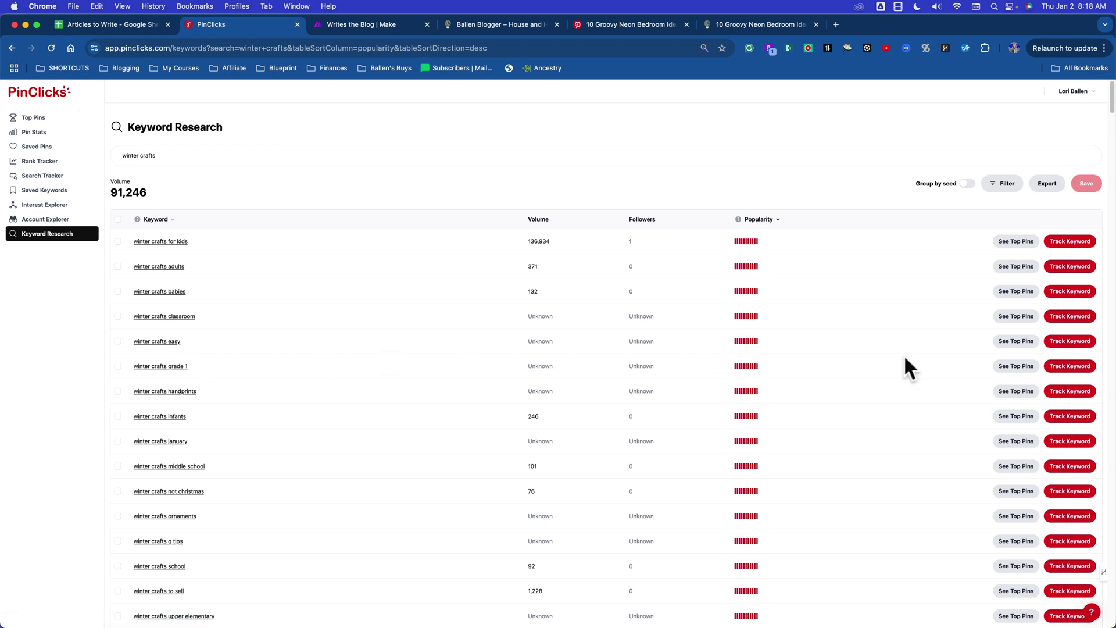
{"action": "left_click", "coordinate": [1020, 341]}
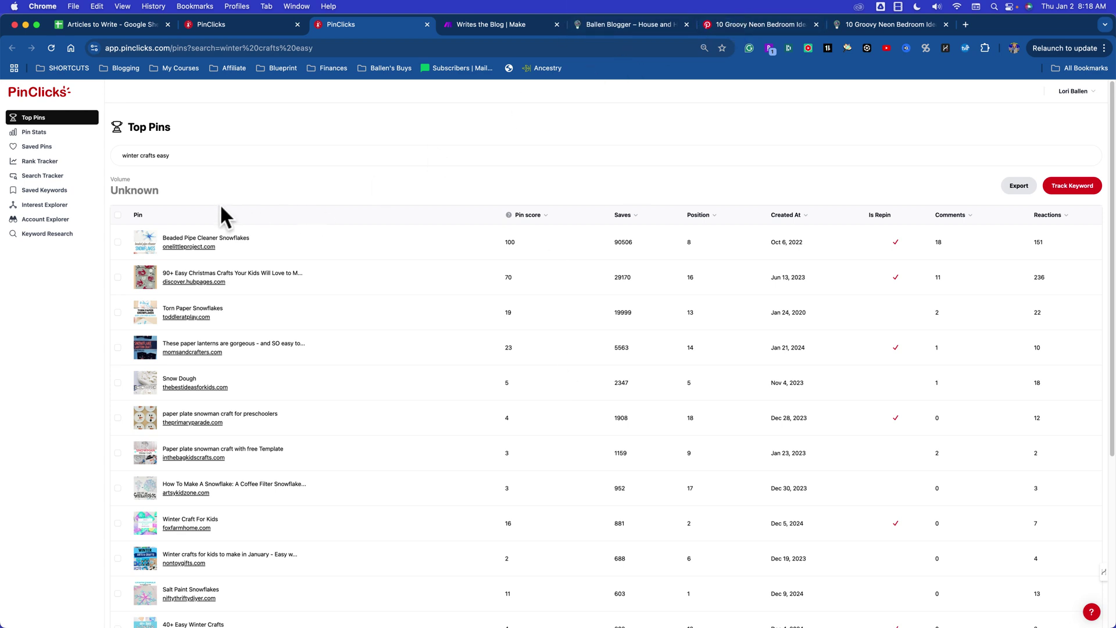
{"action": "mouse_move", "coordinate": [207, 233]}
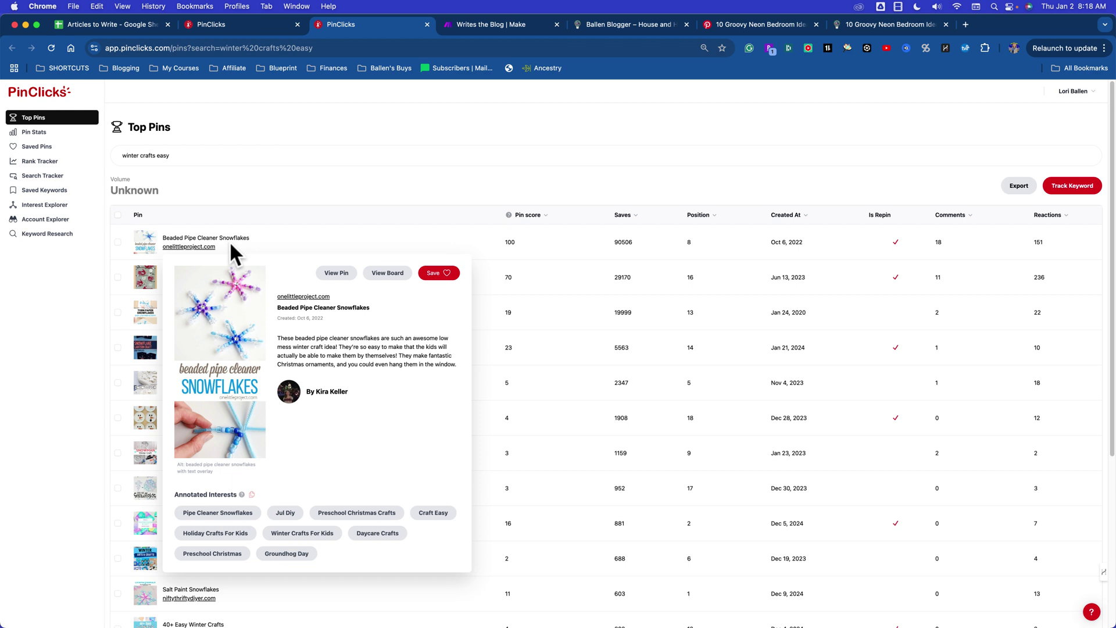
{"action": "mouse_move", "coordinate": [239, 286]}
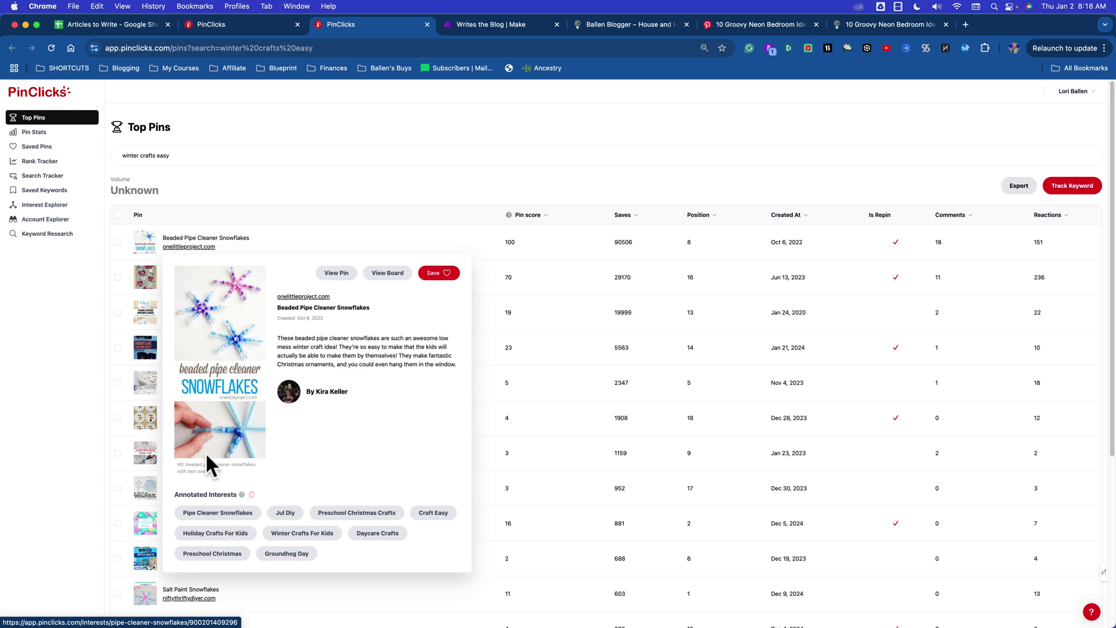
{"action": "mouse_move", "coordinate": [221, 361]}
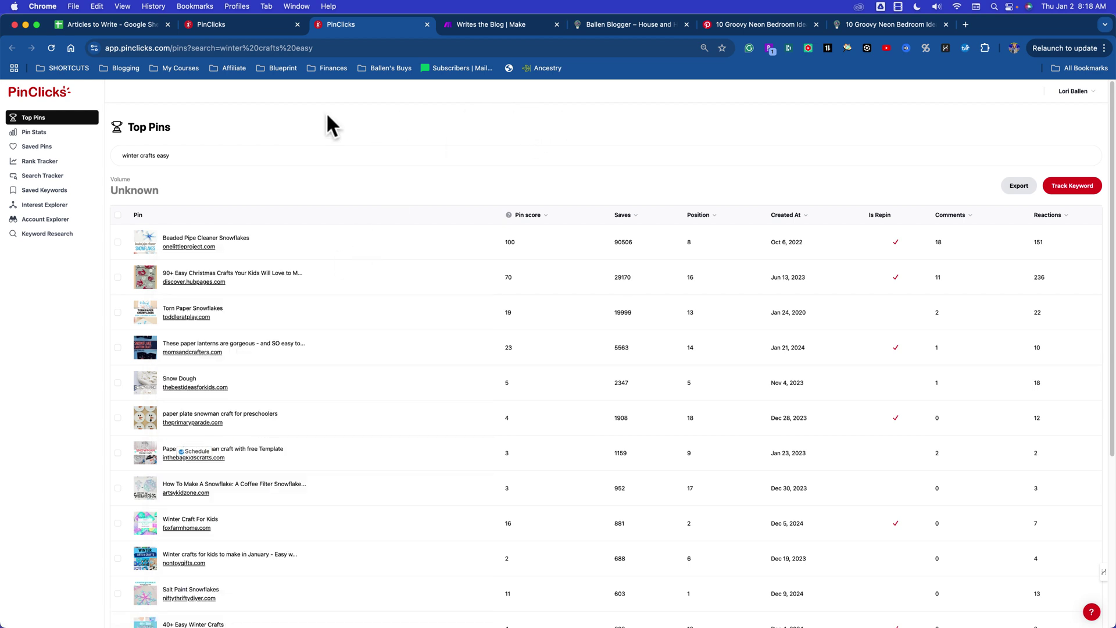
Step: Back in Articles to Write, scroll to the last row and launch HARPA's 'keyword, title, meta' automation via /keyword
{"action": "left_click", "coordinate": [107, 26]}
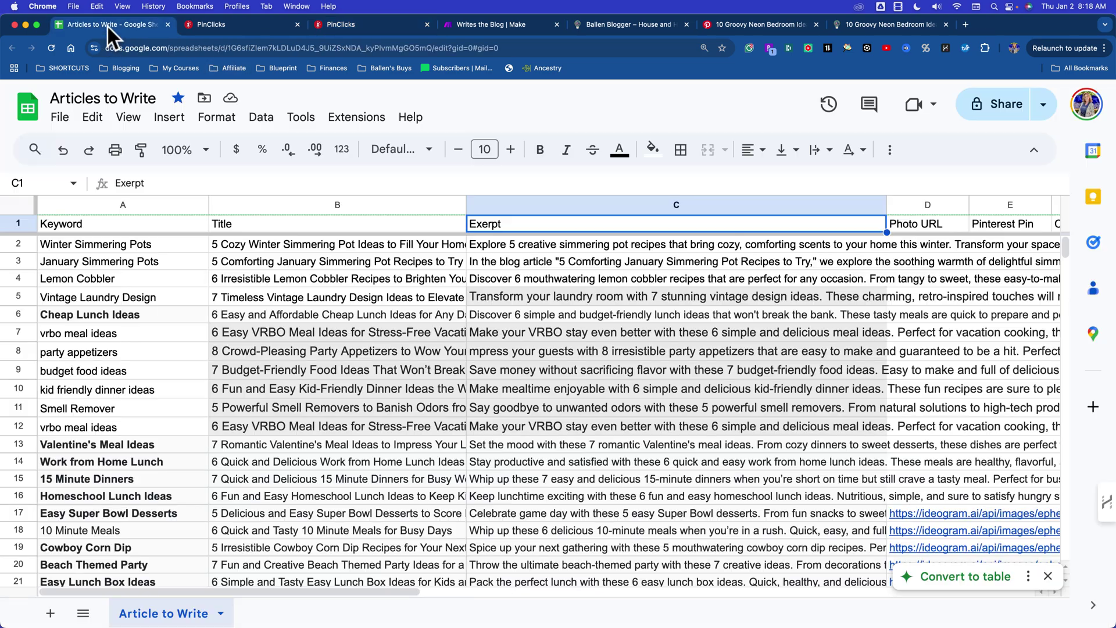
{"action": "scroll", "coordinate": [481, 343], "scroll_direction": "down", "scroll_amount": 10}
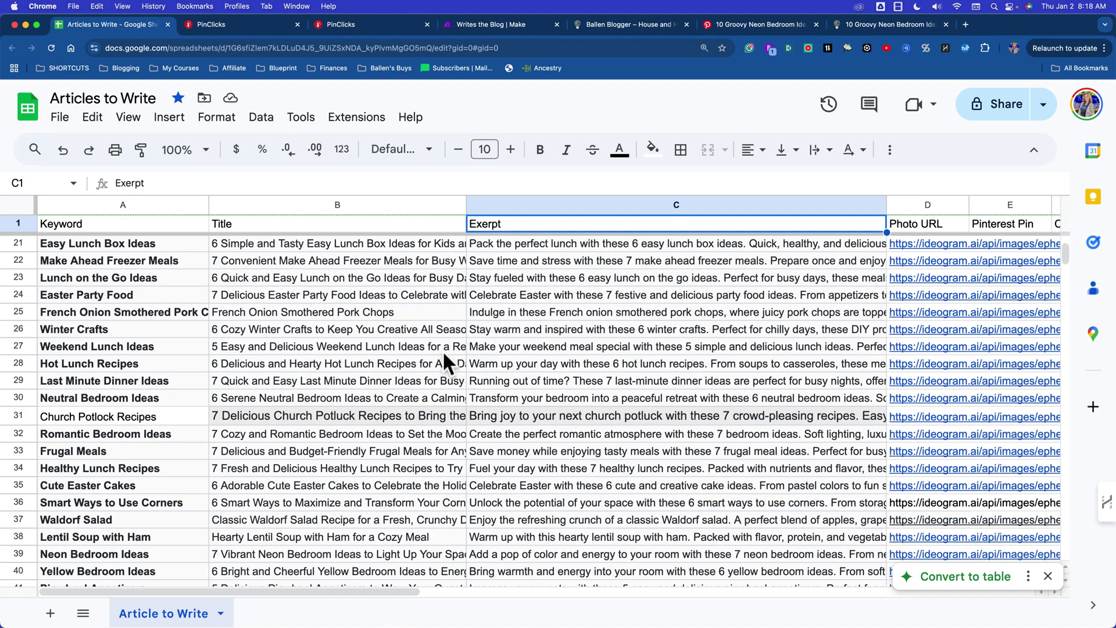
{"action": "scroll", "coordinate": [333, 366], "scroll_direction": "down", "scroll_amount": 5}
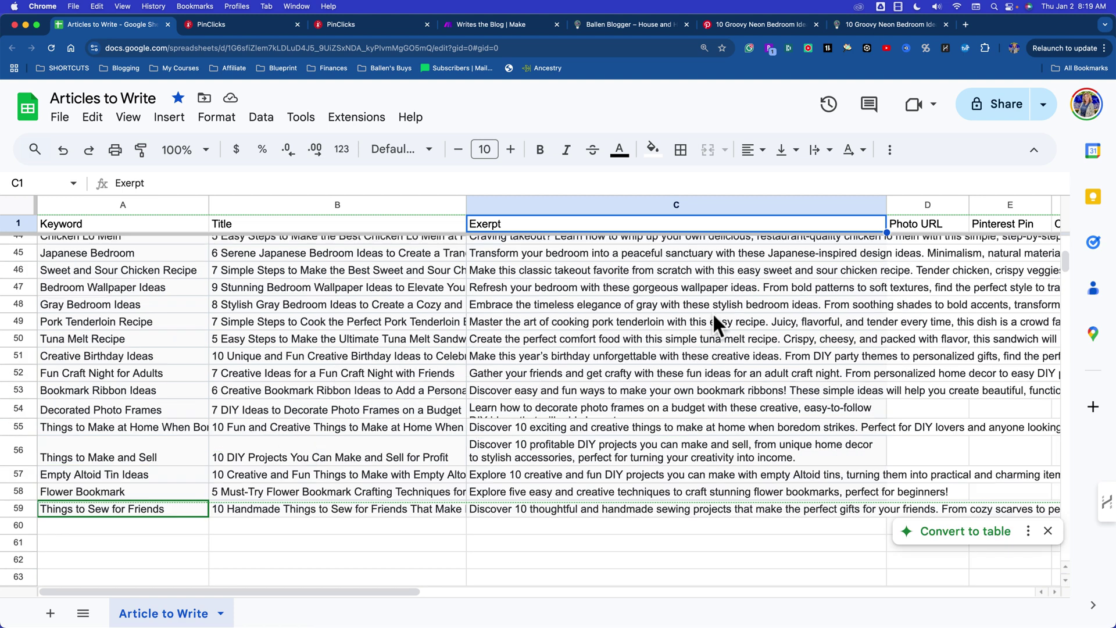
{"action": "left_click", "coordinate": [944, 49]}
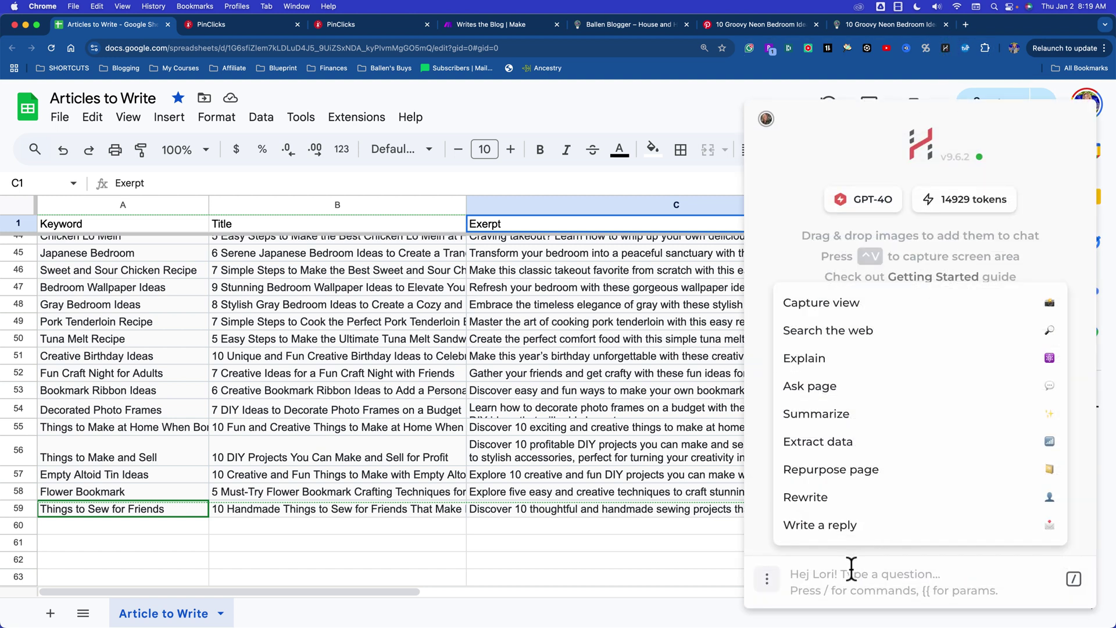
{"action": "type", "text": "/keywo"}
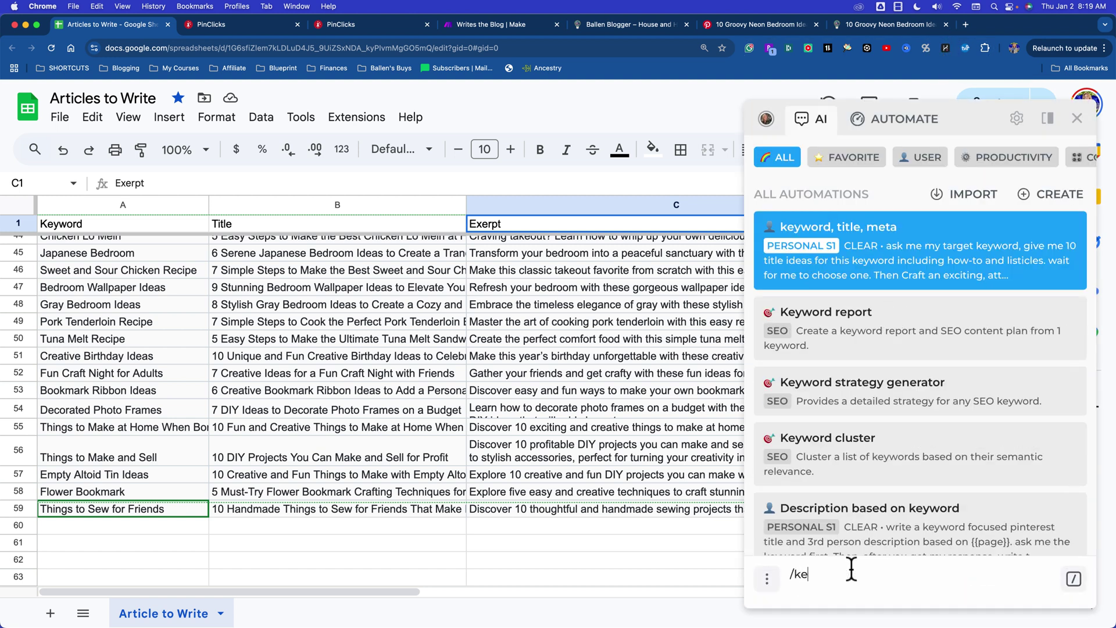
{"action": "left_click", "coordinate": [804, 269]}
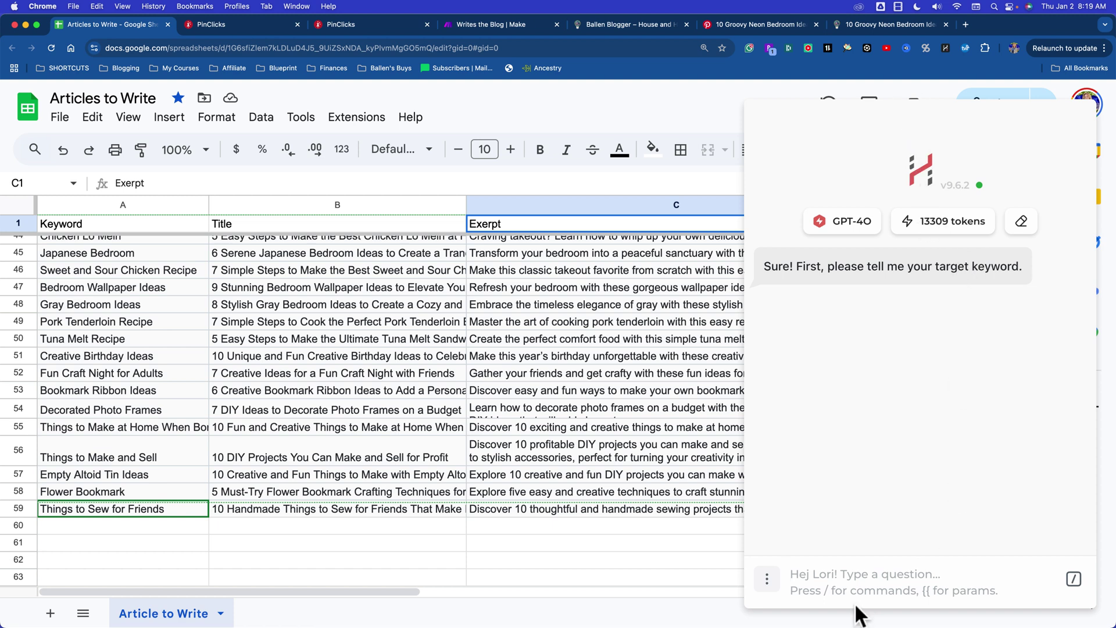
Step: Submit 'pipe cleaner snowflakes' as the target keyword and review the ten generated titles
{"action": "type", "text": "pi"}
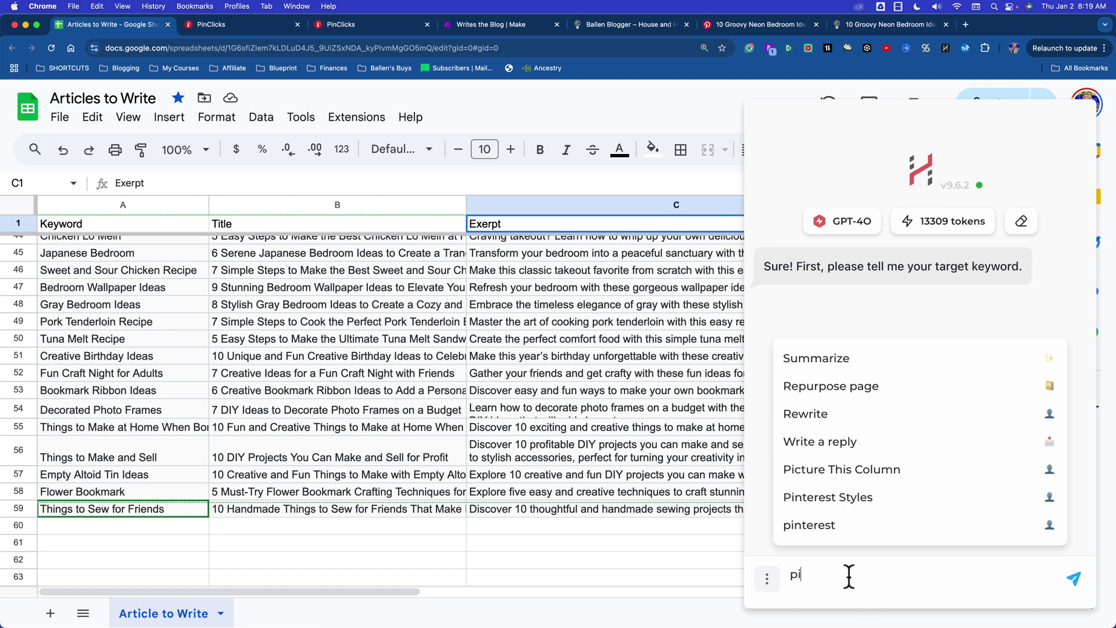
{"action": "type", "text": "pe cleaner"}
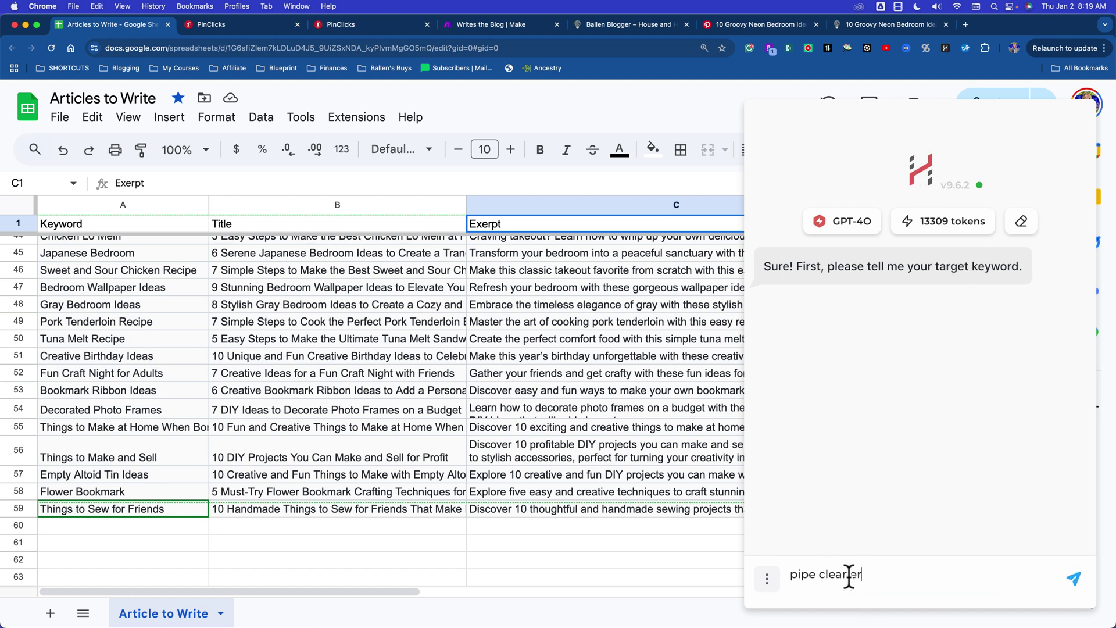
{"action": "type", "text": " snowflakes"}
{"action": "key", "text": "Return"}
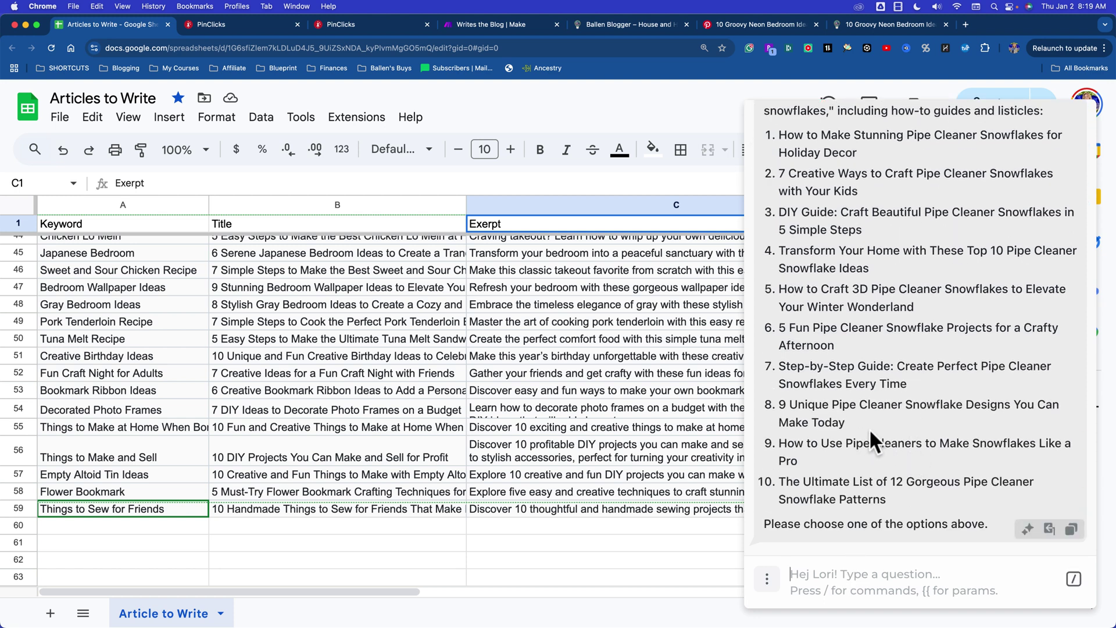
{"action": "scroll", "coordinate": [869, 433], "scroll_direction": "up", "scroll_amount": 2}
{"action": "scroll", "coordinate": [869, 431], "scroll_direction": "up", "scroll_amount": 4}
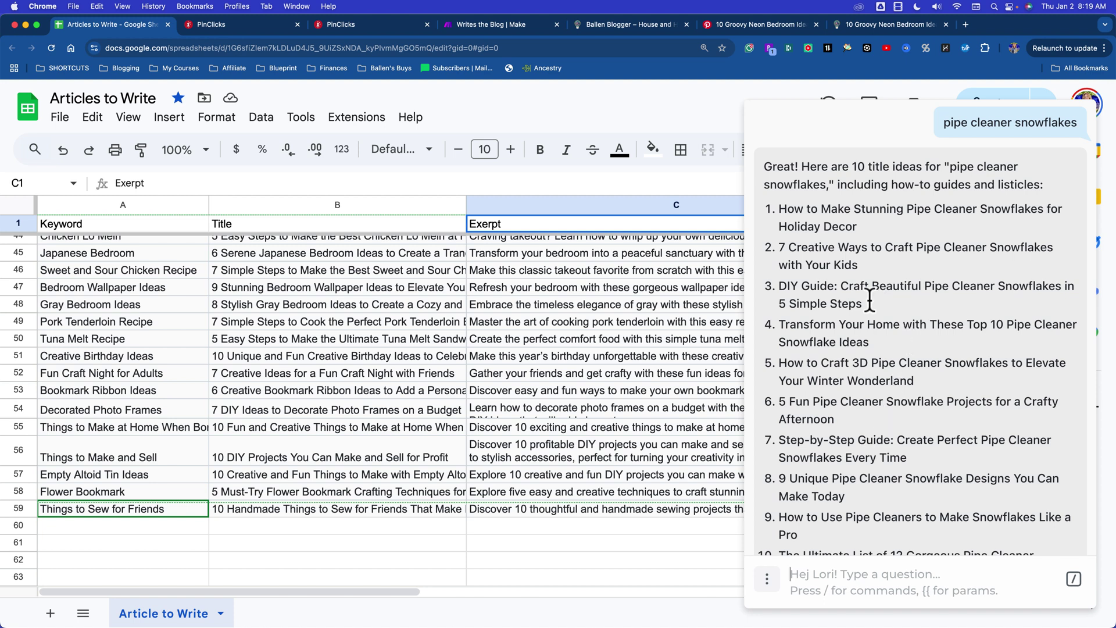
{"action": "scroll", "coordinate": [863, 295], "scroll_direction": "up", "scroll_amount": 1}
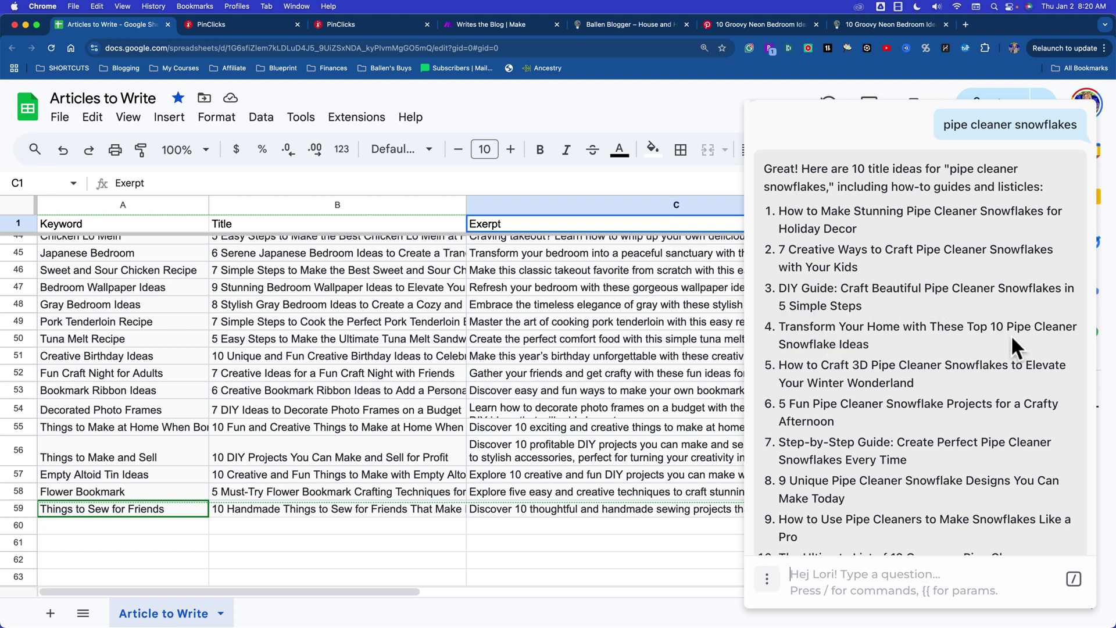
{"action": "scroll", "coordinate": [810, 239], "scroll_direction": "up", "scroll_amount": 1}
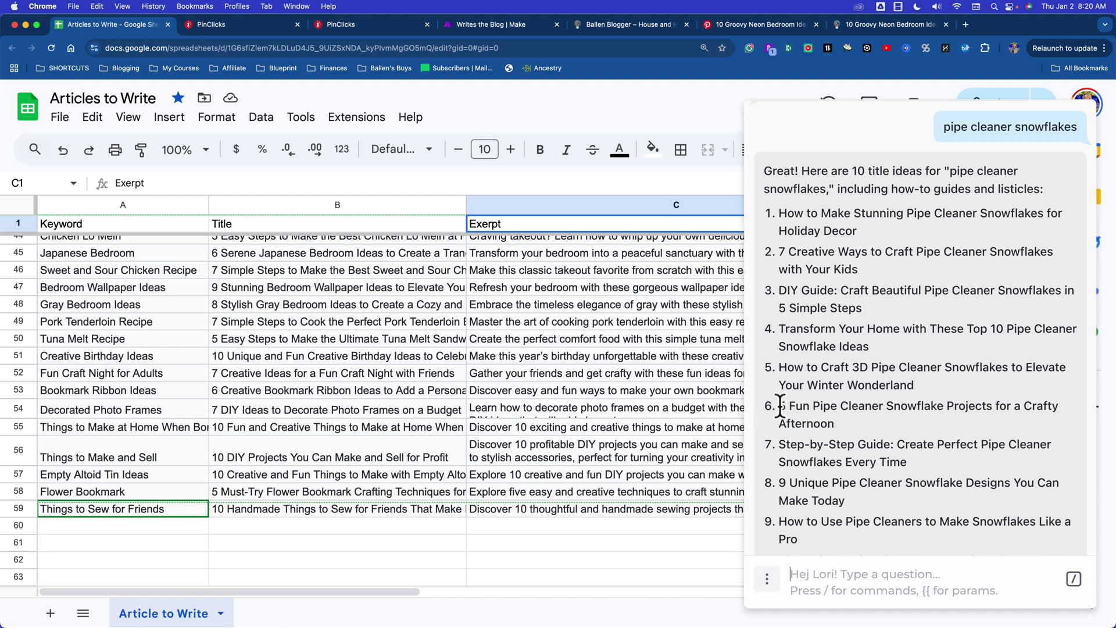
Step: Send title idea 6, '5 Fun Pipe Cleaner Snowflake Projects for a Crafty Afternoon', back to HARPA
{"action": "left_click_drag", "start_coordinate": [779, 407], "coordinate": [842, 423]}
{"action": "key", "text": "super+c"}
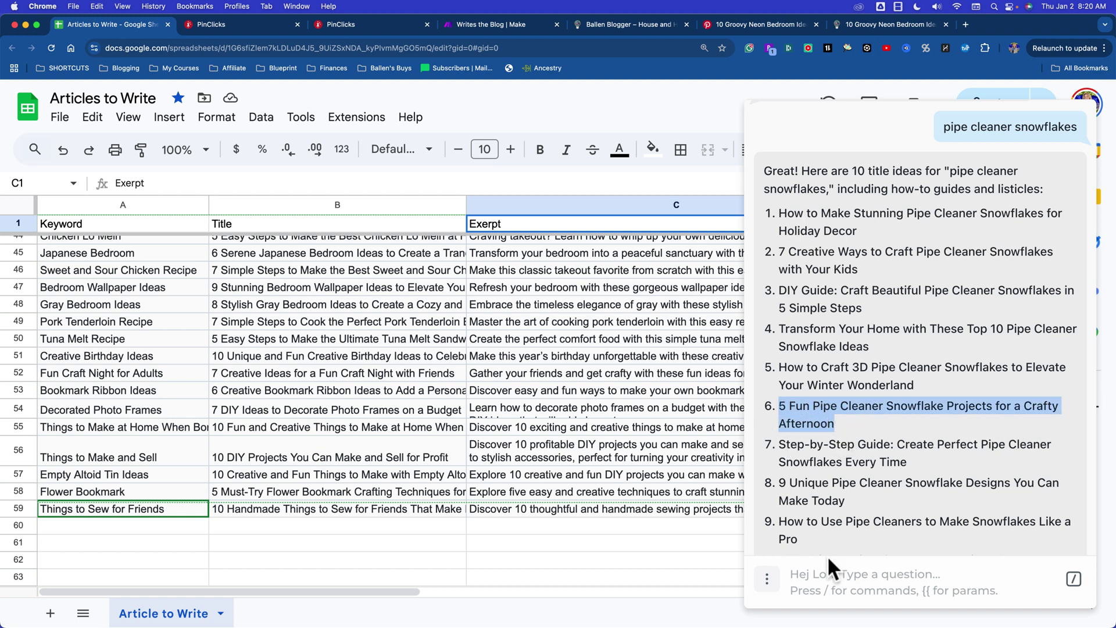
{"action": "left_click", "coordinate": [832, 573]}
{"action": "key", "text": "super+v"}
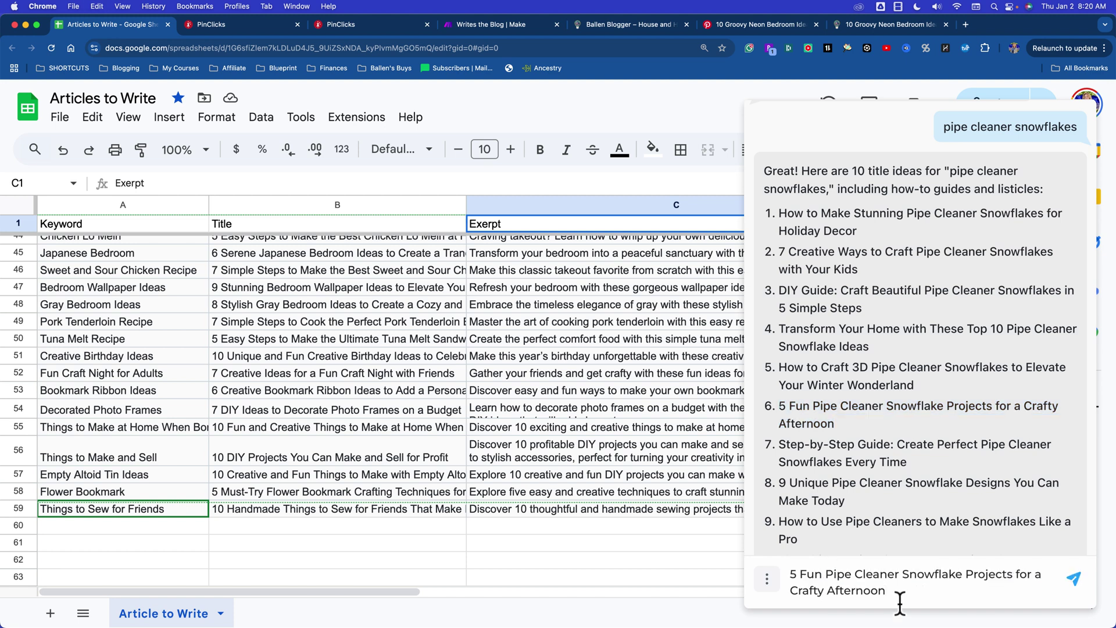
{"action": "key", "text": "Return"}
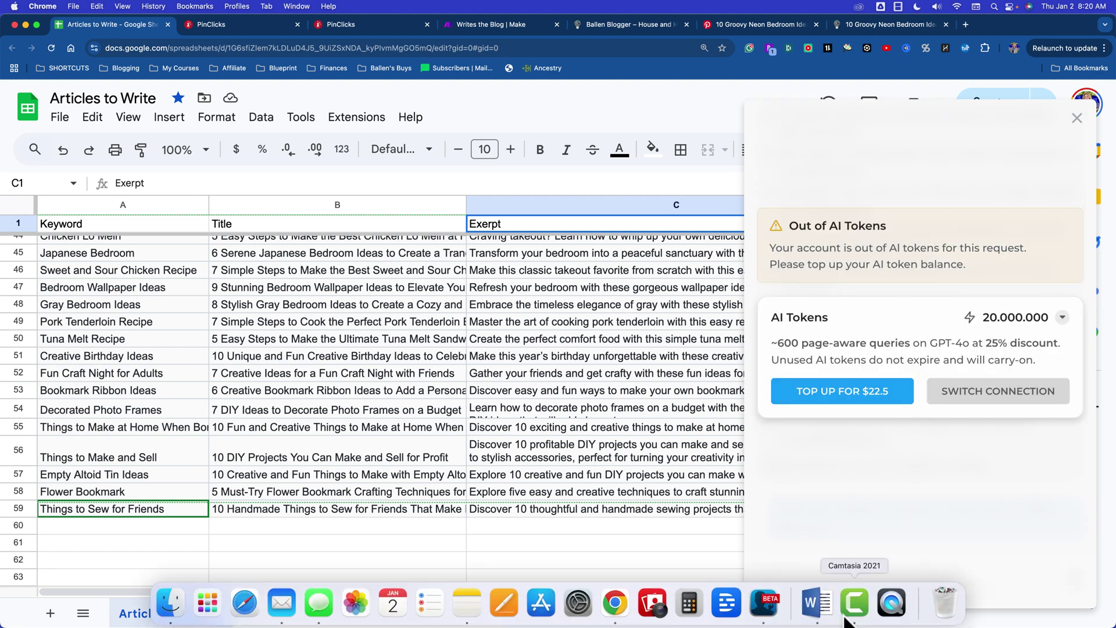
Step: Switch HARPA to Chat GPT-4o and send '#2' to pick the second title idea
{"action": "left_click", "coordinate": [763, 602]}
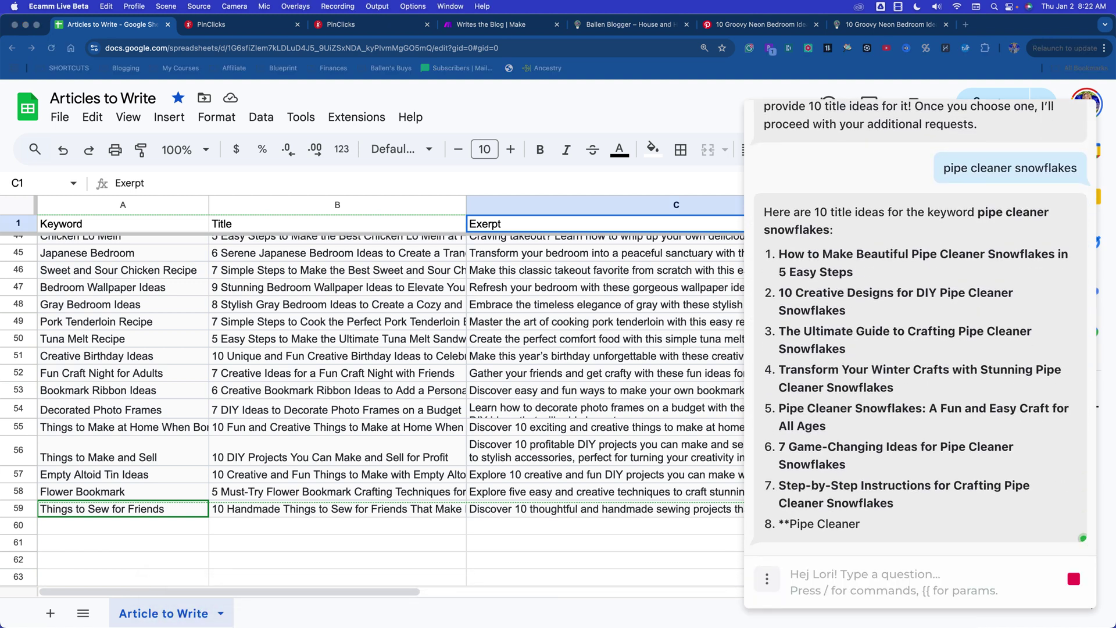
{"action": "left_click", "coordinate": [900, 576]}
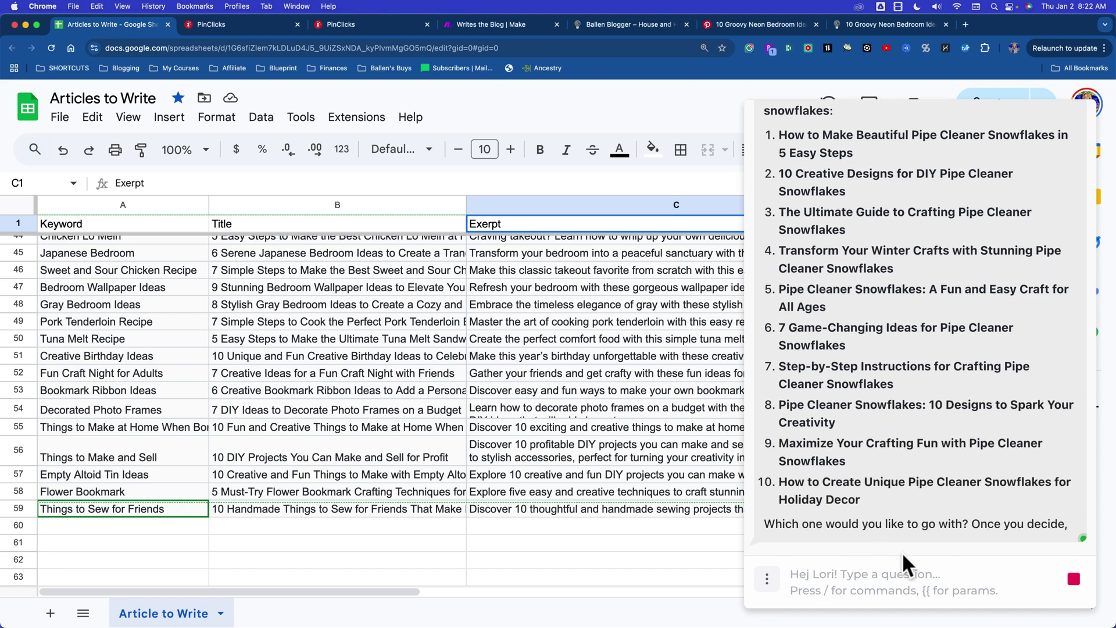
{"action": "scroll", "coordinate": [891, 407], "scroll_direction": "up", "scroll_amount": 6}
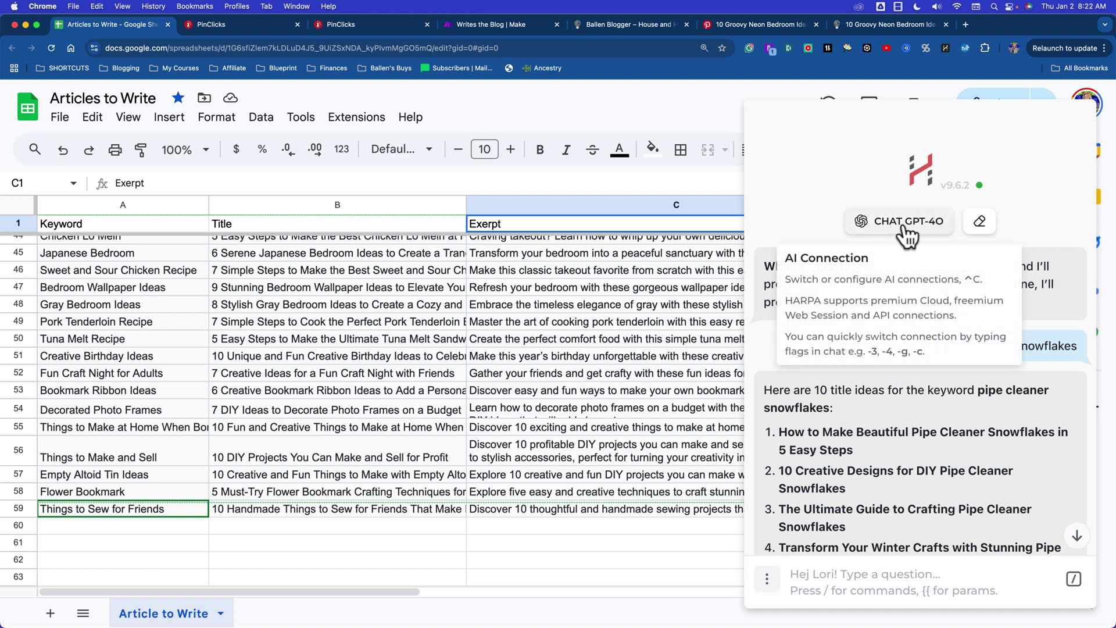
{"action": "scroll", "coordinate": [892, 469], "scroll_direction": "down", "scroll_amount": 3}
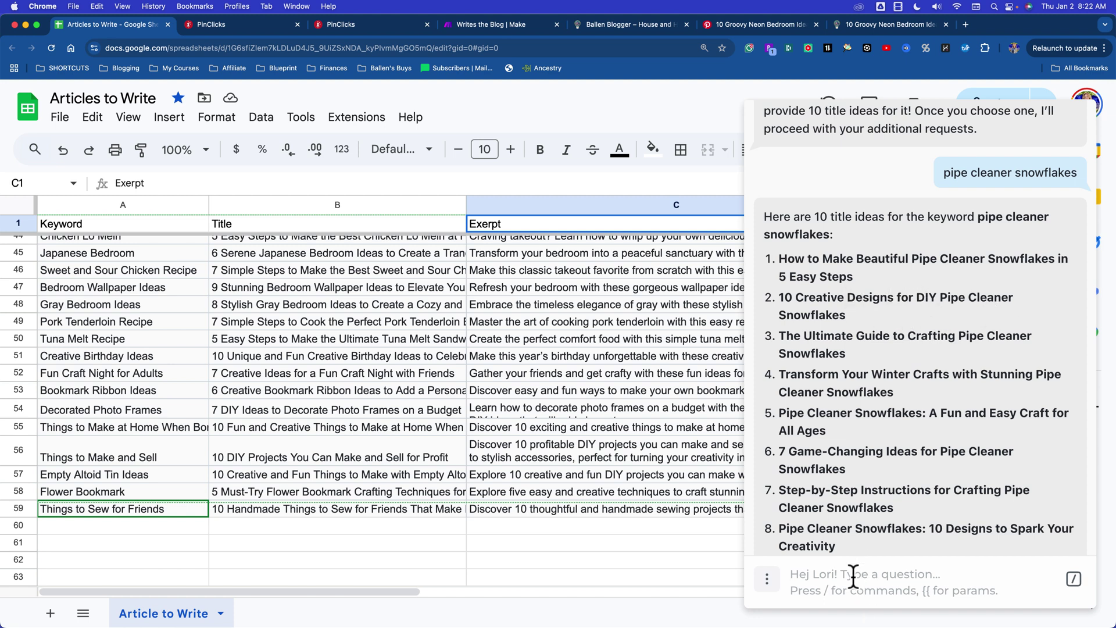
{"action": "type", "text": "#2"}
{"action": "key", "text": "Return"}
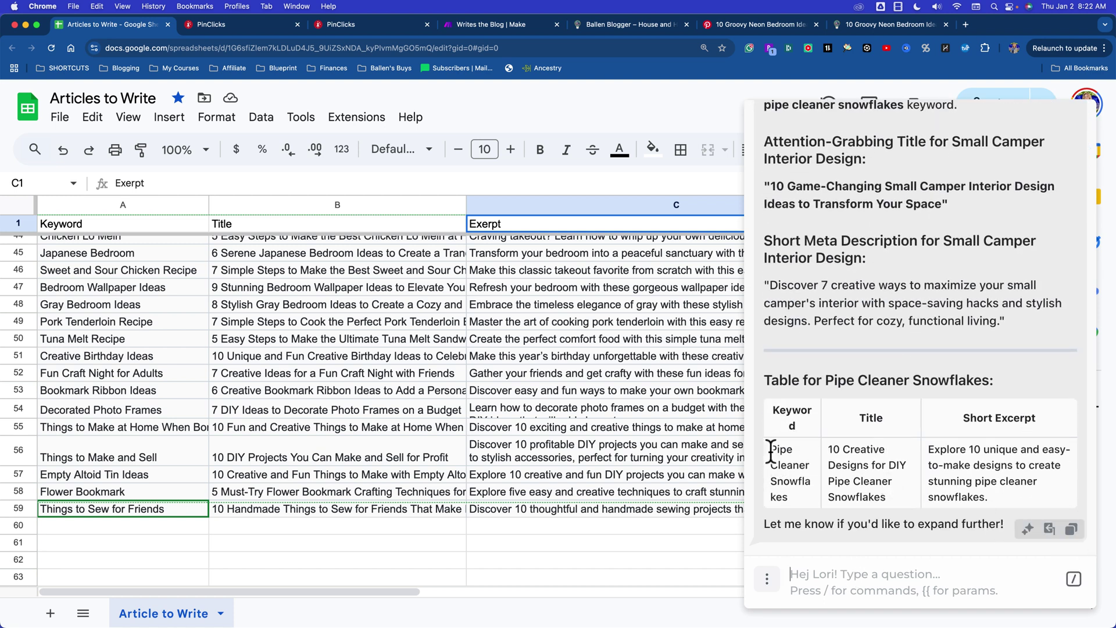
Step: Copy HARPA's keyword, title and excerpt row and paste it into cells A60:C60
{"action": "left_click_drag", "start_coordinate": [768, 449], "coordinate": [997, 494]}
{"action": "key", "text": "super+c"}
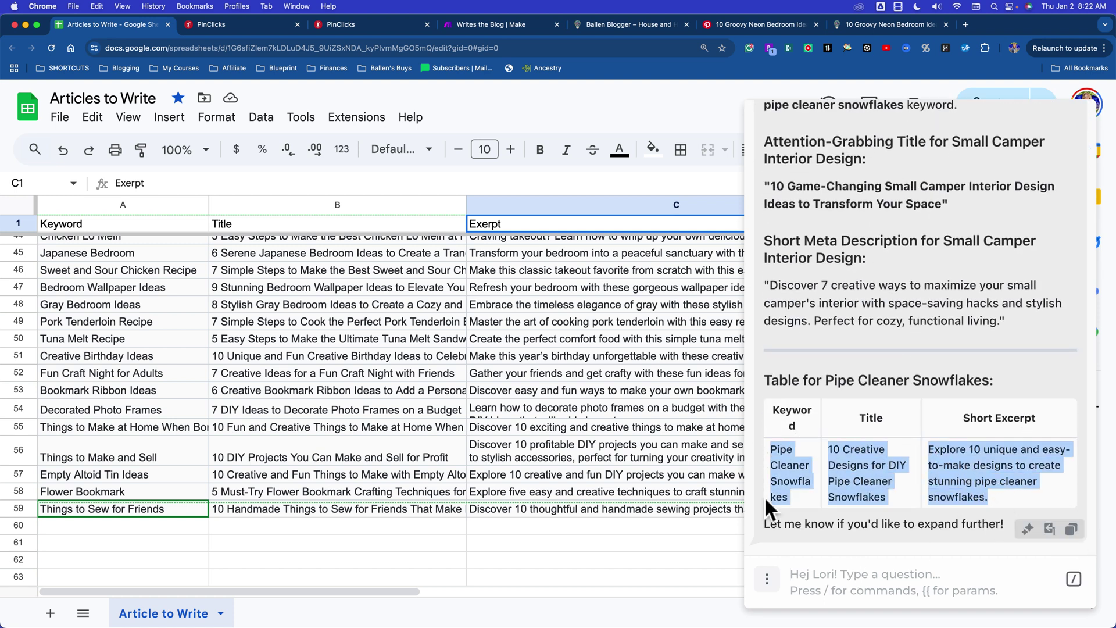
{"action": "left_click", "coordinate": [155, 527]}
{"action": "key", "text": "super+v"}
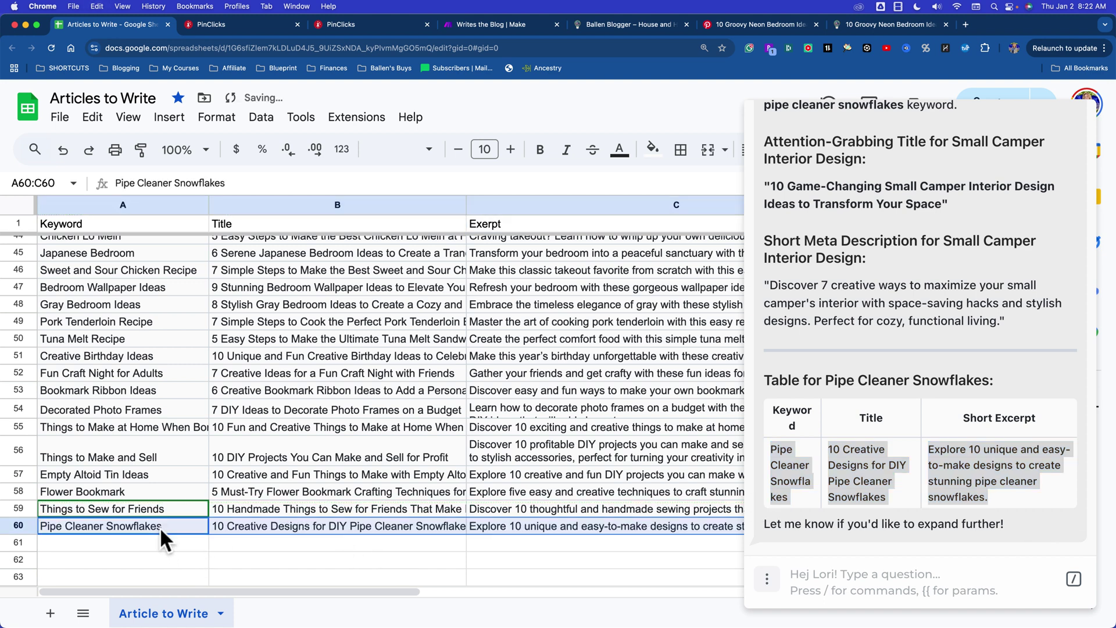
{"action": "left_click", "coordinate": [305, 549]}
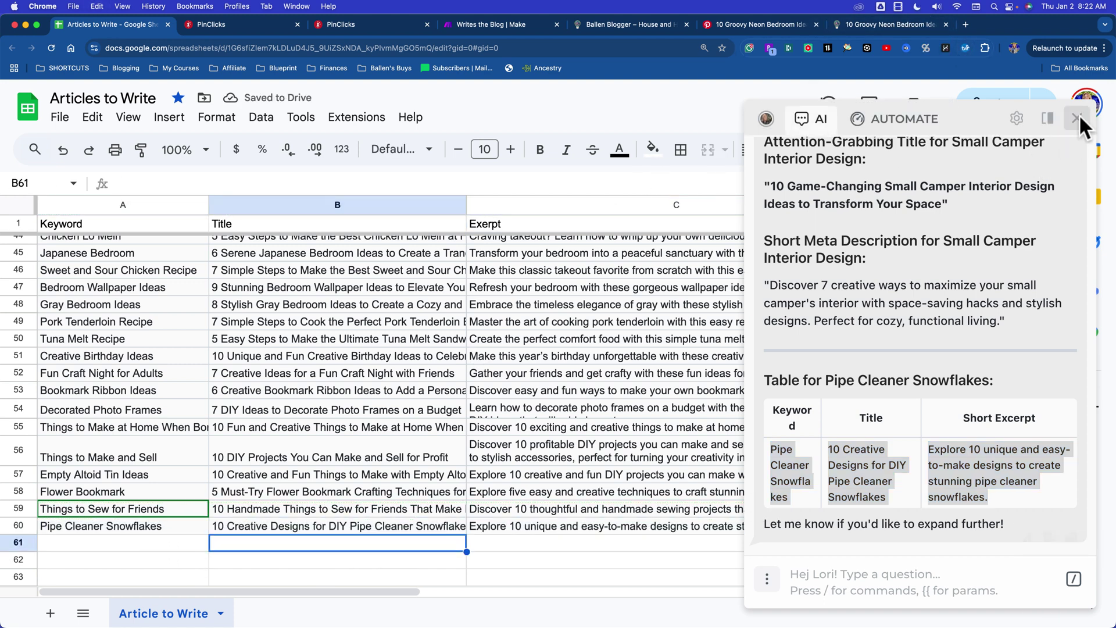
Step: Close the HARPA panel, verify the new keyword, title and excerpt in row 60, and return to Make
{"action": "left_click", "coordinate": [1079, 113]}
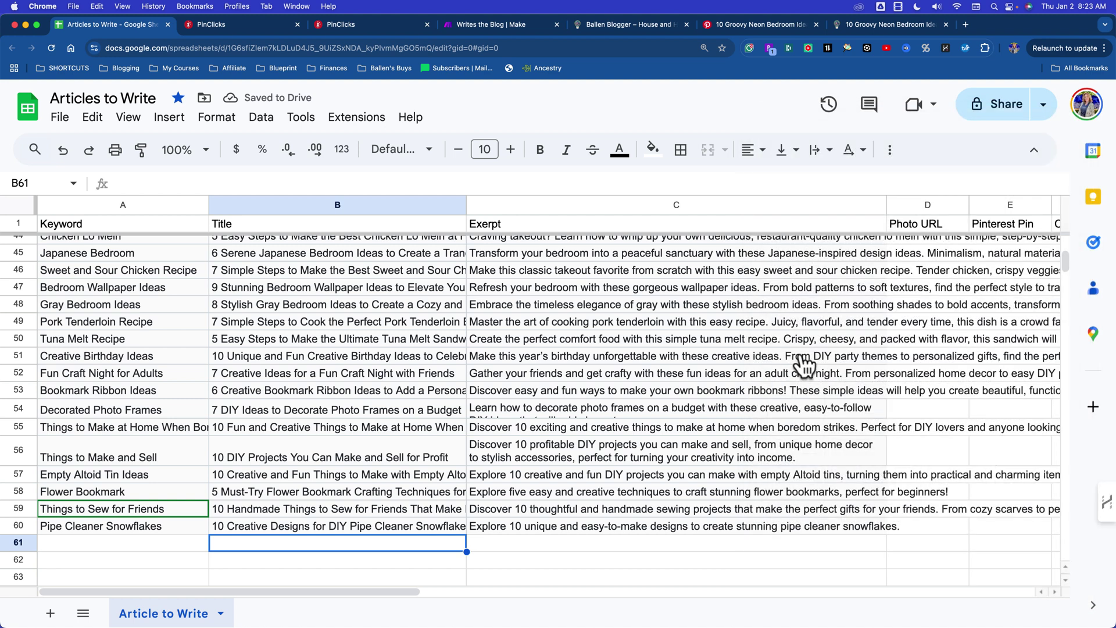
{"action": "left_click", "coordinate": [266, 526]}
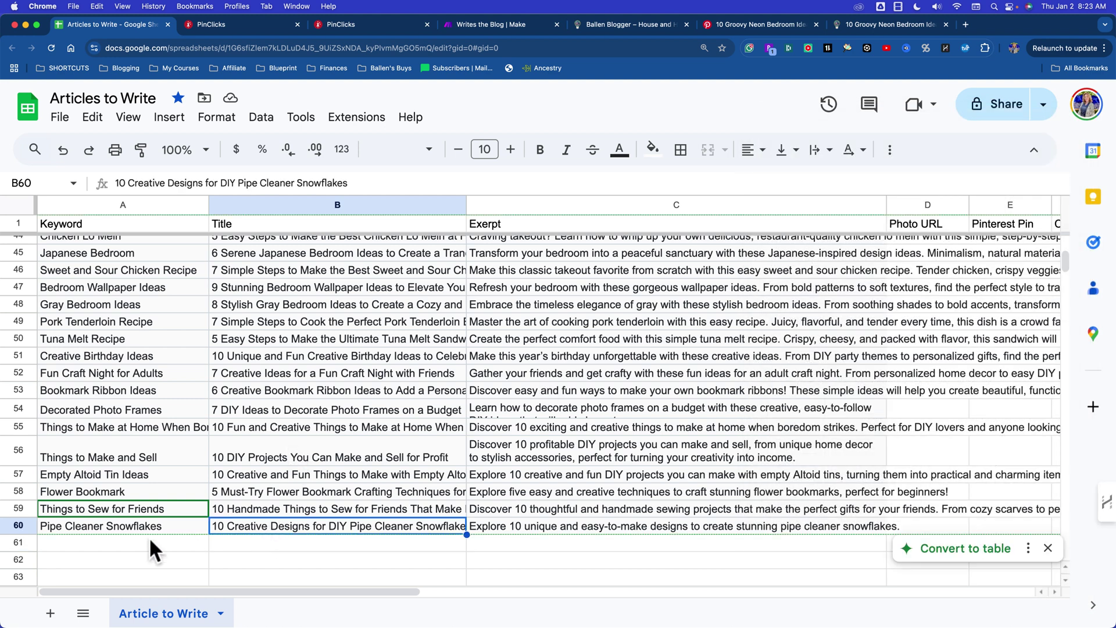
{"action": "left_click", "coordinate": [68, 526]}
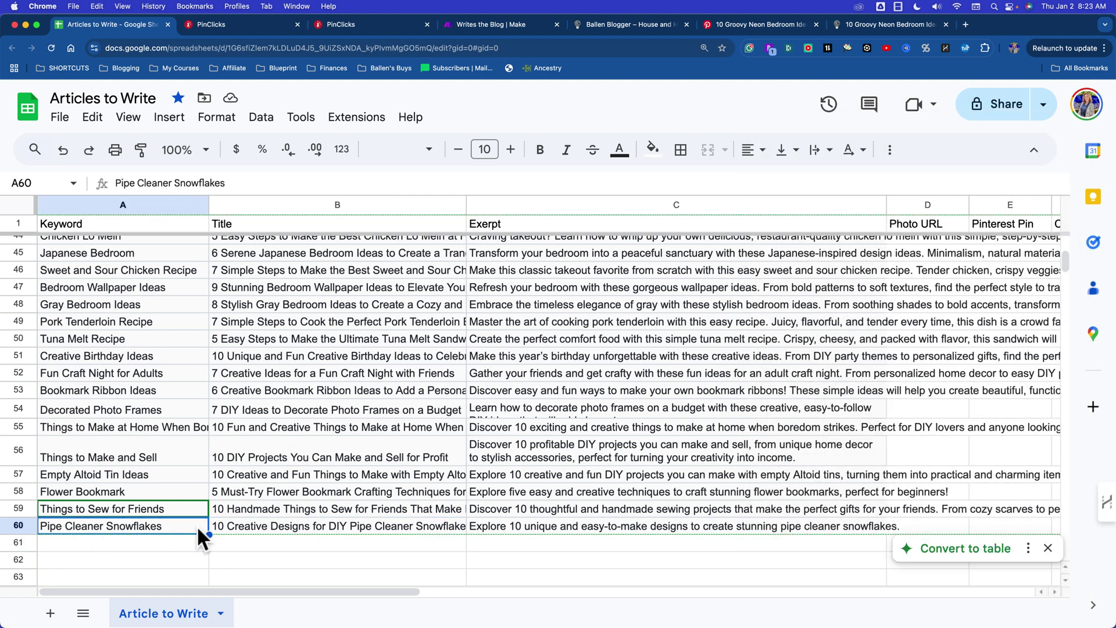
{"action": "left_click", "coordinate": [271, 528]}
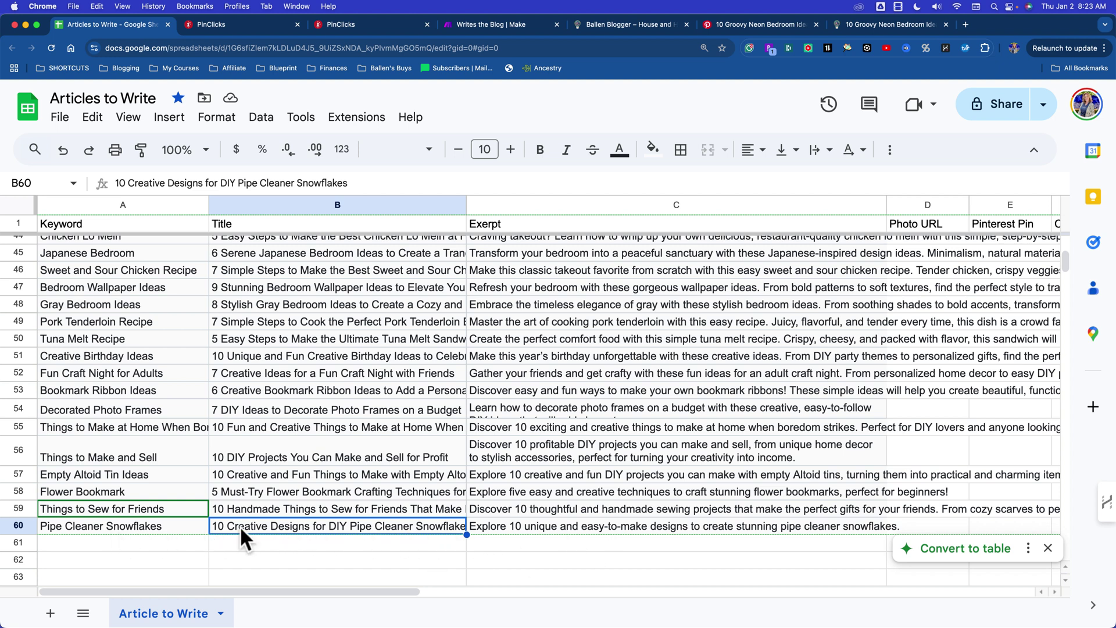
{"action": "left_click", "coordinate": [590, 525]}
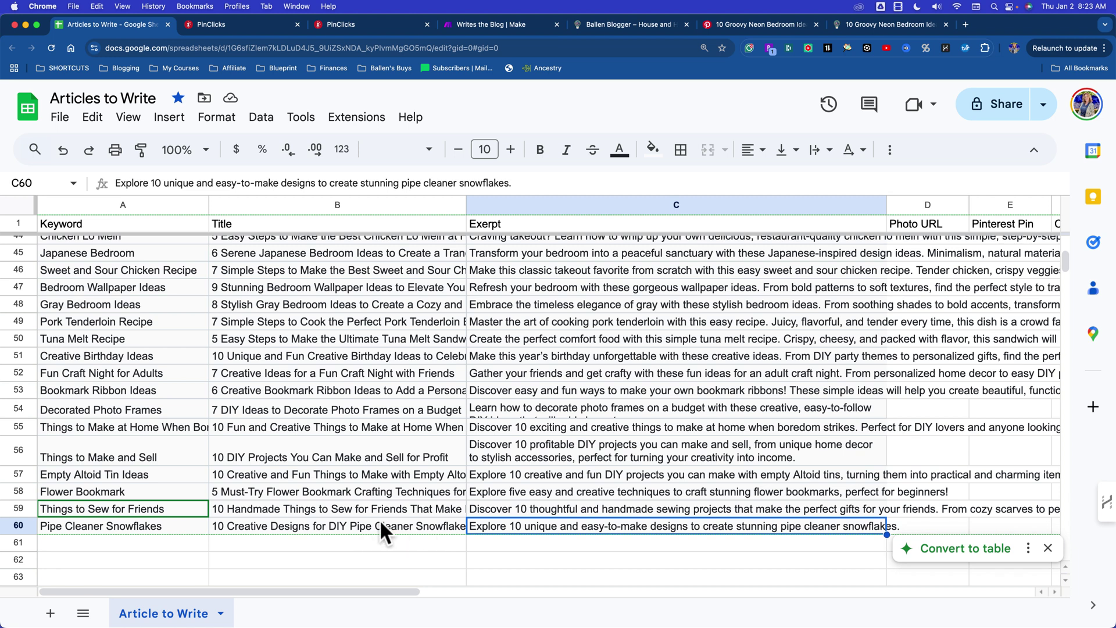
{"action": "left_click", "coordinate": [525, 24]}
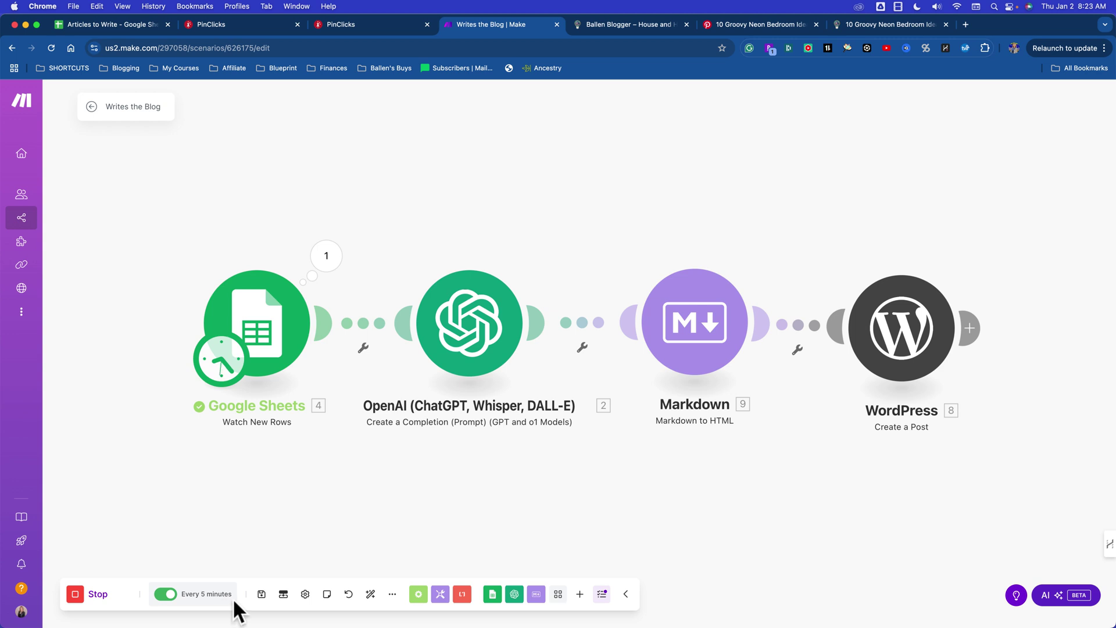
Step: Stop the Writes the Blog scenario, reload the page, and run it once
{"action": "left_click", "coordinate": [89, 599]}
{"action": "key", "text": "super+r"}
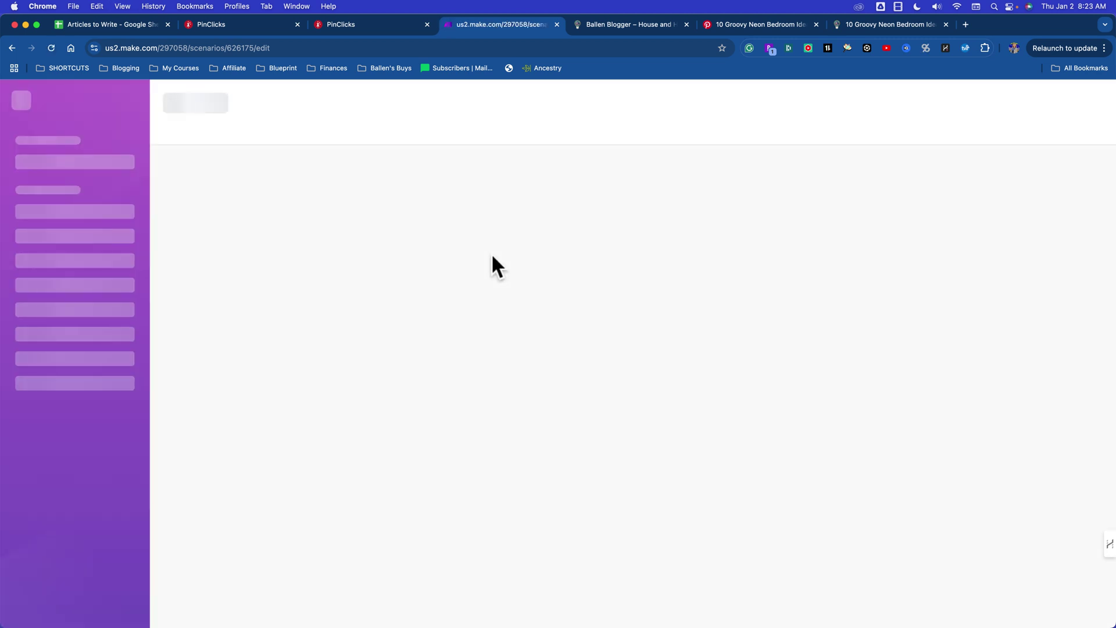
{"action": "left_click", "coordinate": [540, 474]}
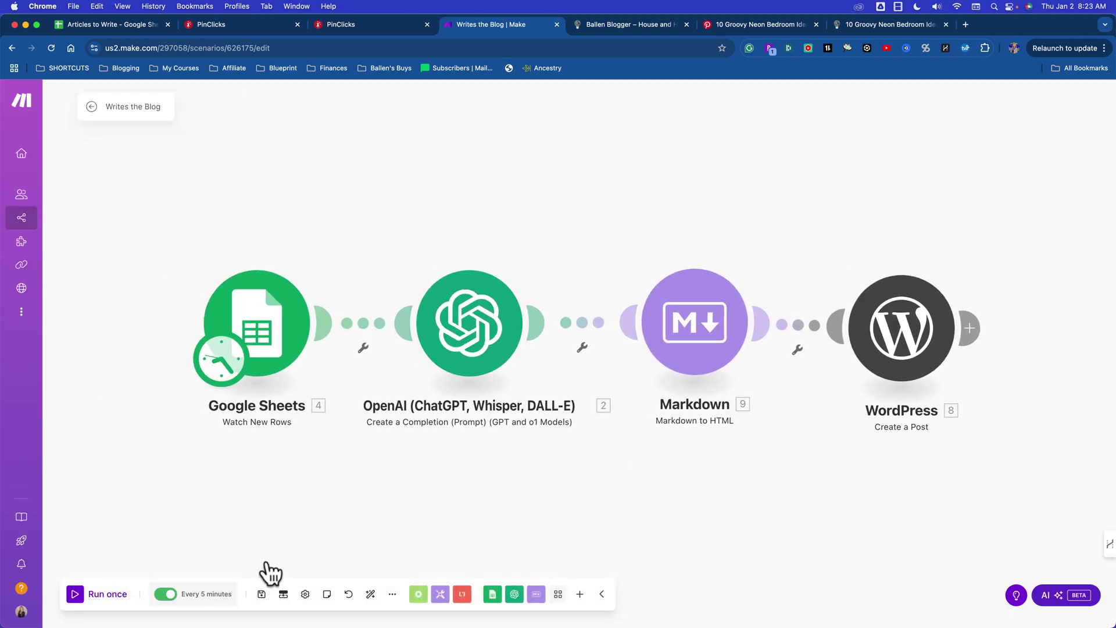
{"action": "left_click", "coordinate": [122, 598]}
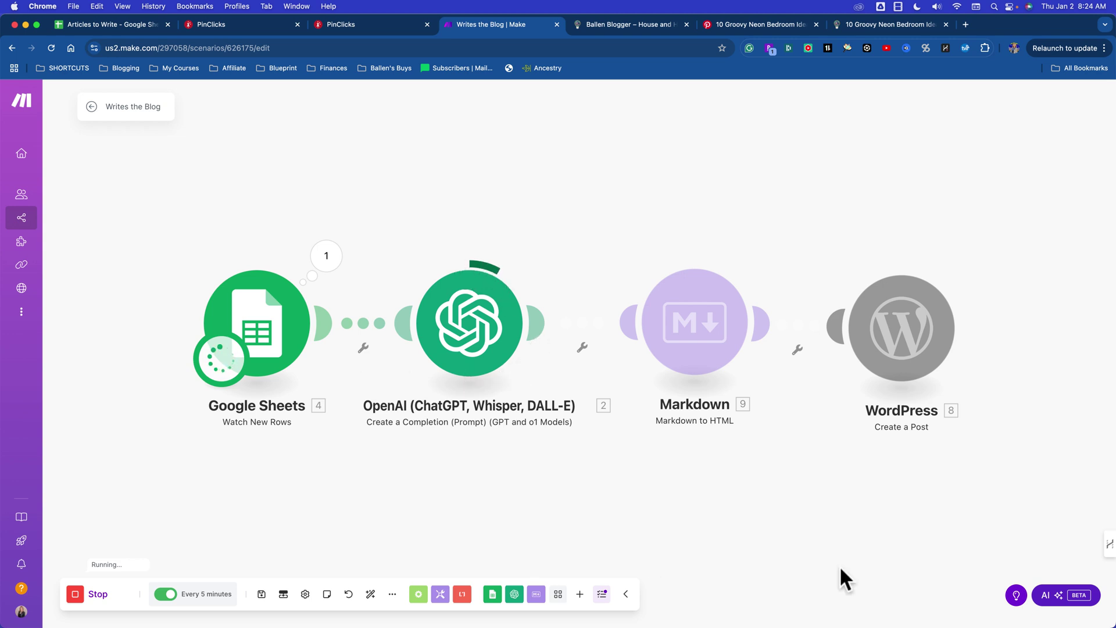
Step: Wait for the Google Sheets, OpenAI, Markdown and WordPress modules to succeed, then view the blog homepage
{"action": "mouse_move", "coordinate": [872, 625]}
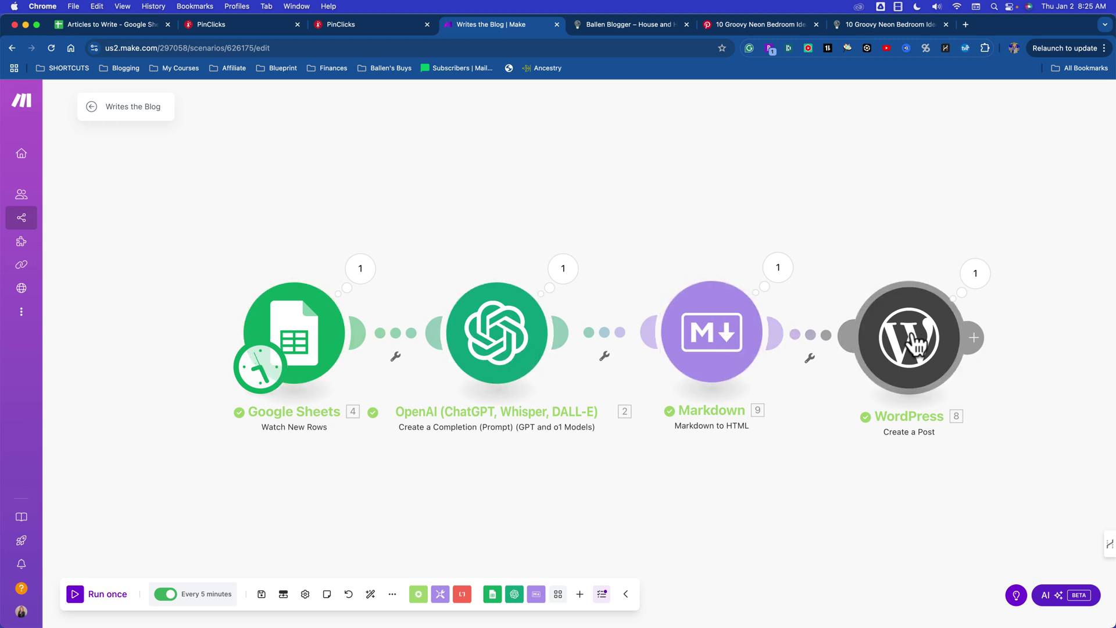
{"action": "left_click", "coordinate": [607, 23]}
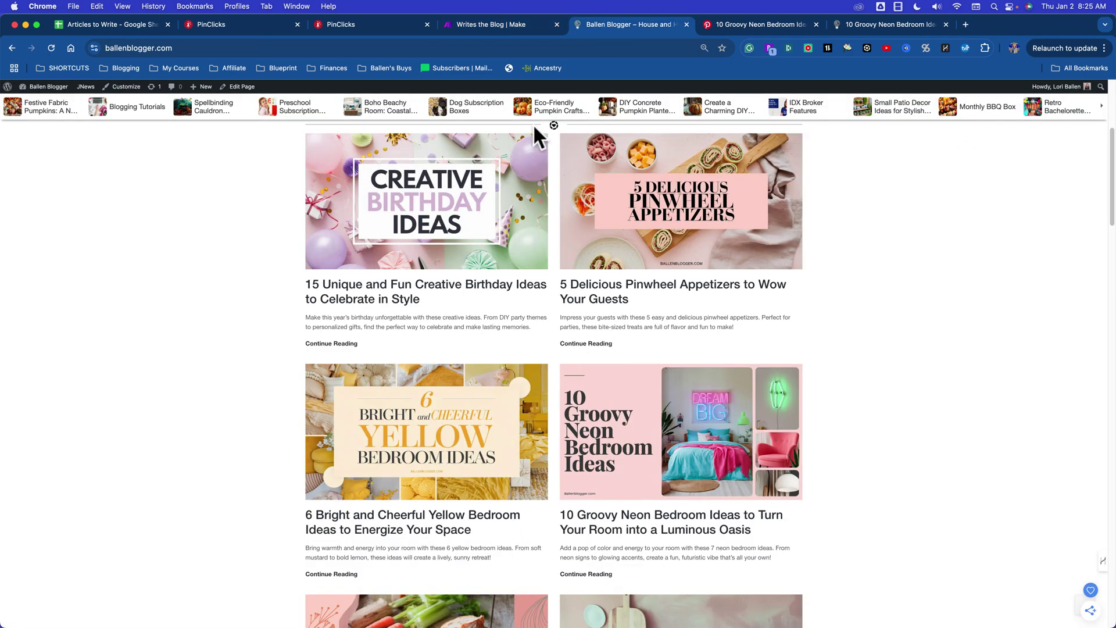
Step: Go from the site Dashboard to All Posts, where the snowflakes draft heads the list
{"action": "scroll", "coordinate": [219, 232], "scroll_direction": "up", "scroll_amount": 3}
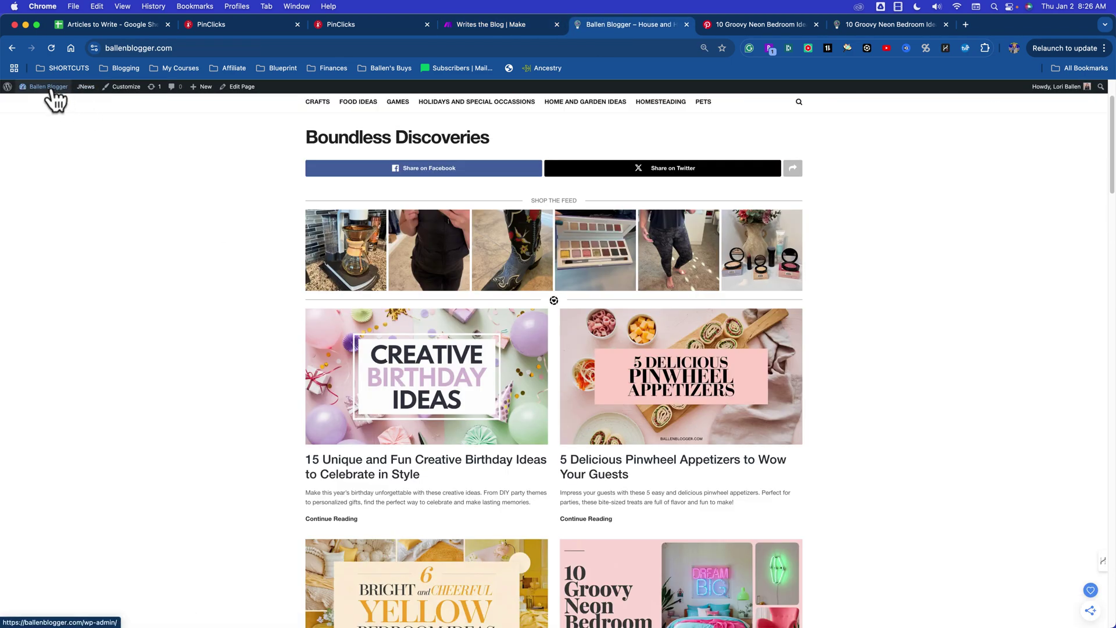
{"action": "left_click", "coordinate": [43, 104]}
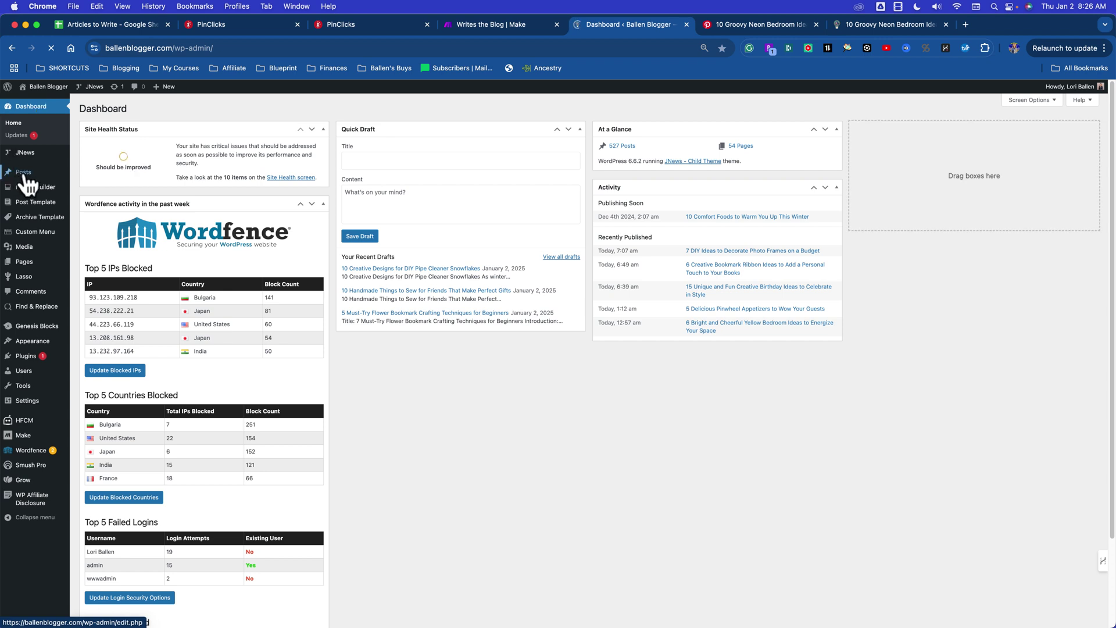
{"action": "mouse_move", "coordinate": [23, 175]}
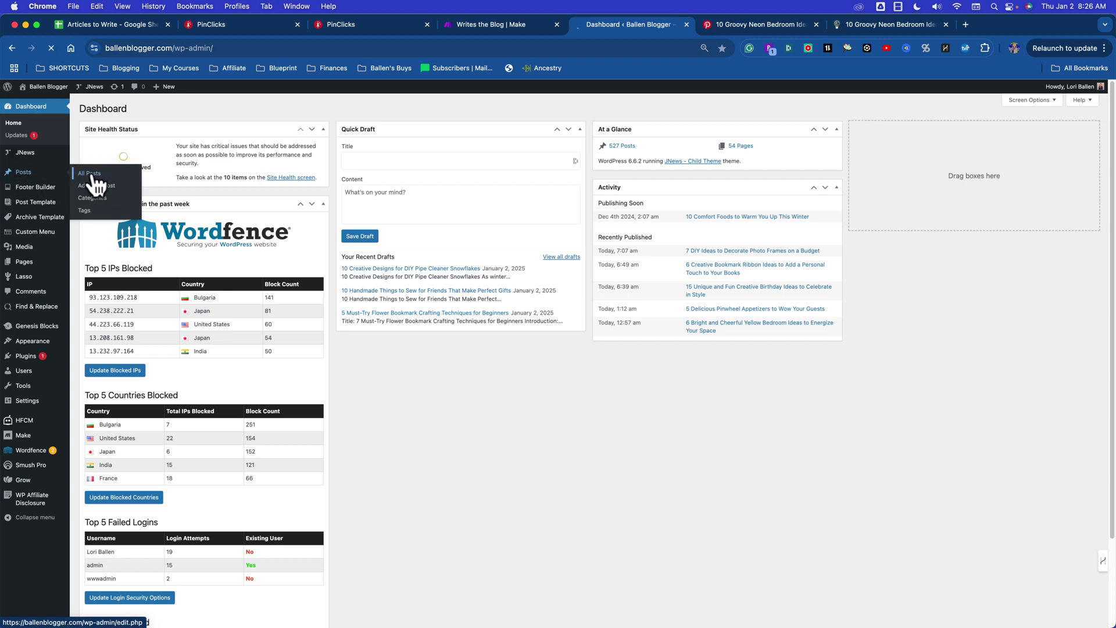
{"action": "left_click", "coordinate": [91, 174]}
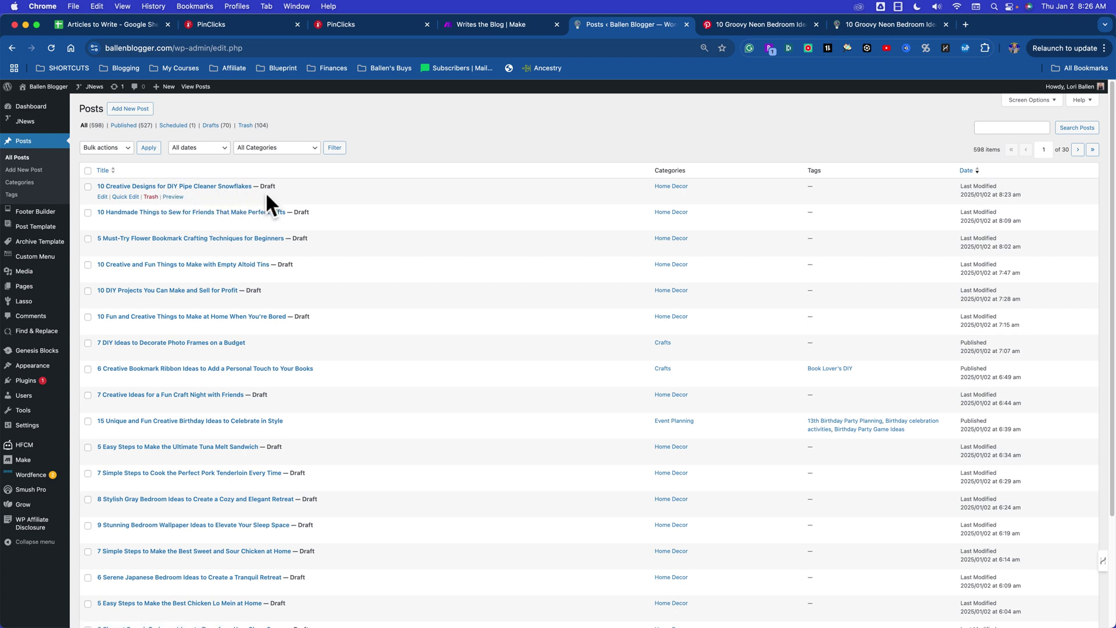
Step: Preview the pipe cleaner snowflakes draft and scroll through its generated content
{"action": "left_click", "coordinate": [174, 196]}
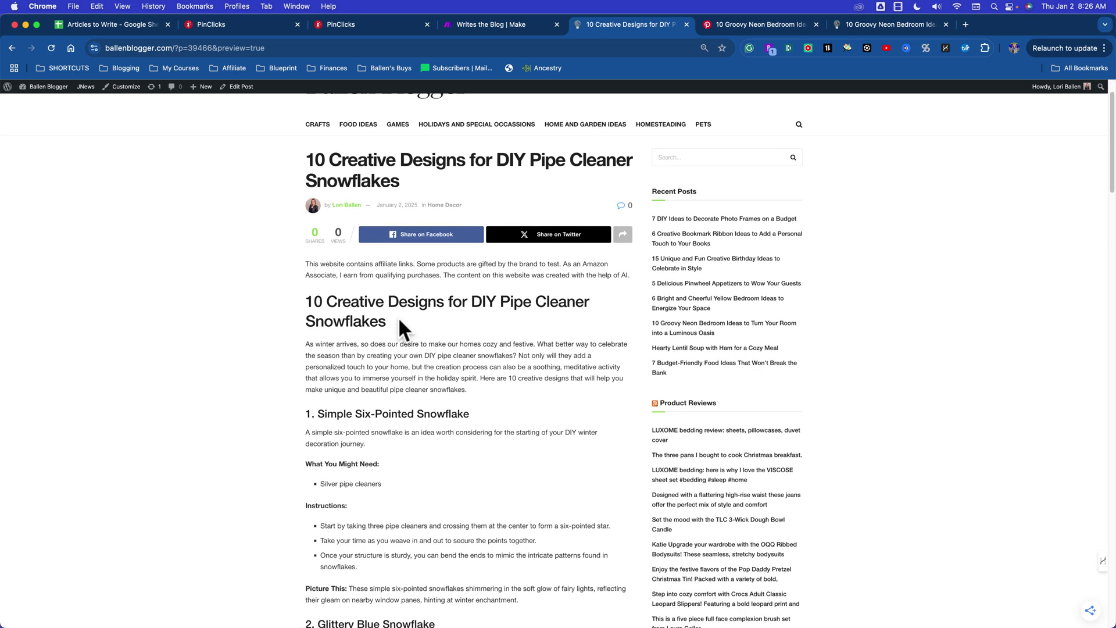
{"action": "left_click_drag", "start_coordinate": [393, 322], "coordinate": [307, 296]}
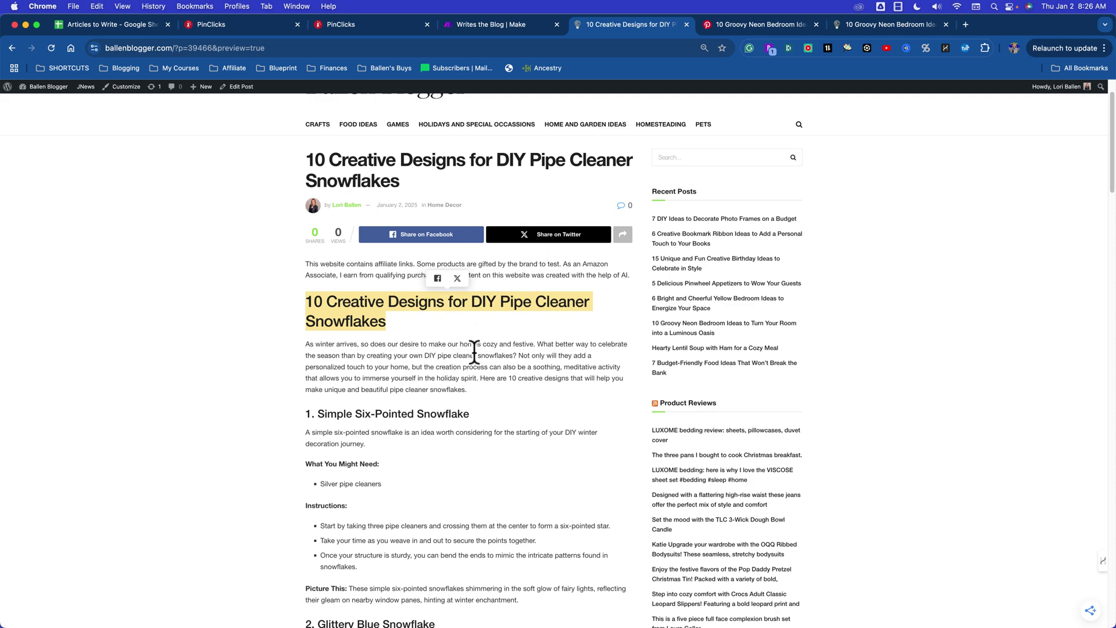
{"action": "scroll", "coordinate": [474, 351], "scroll_direction": "down", "scroll_amount": 3}
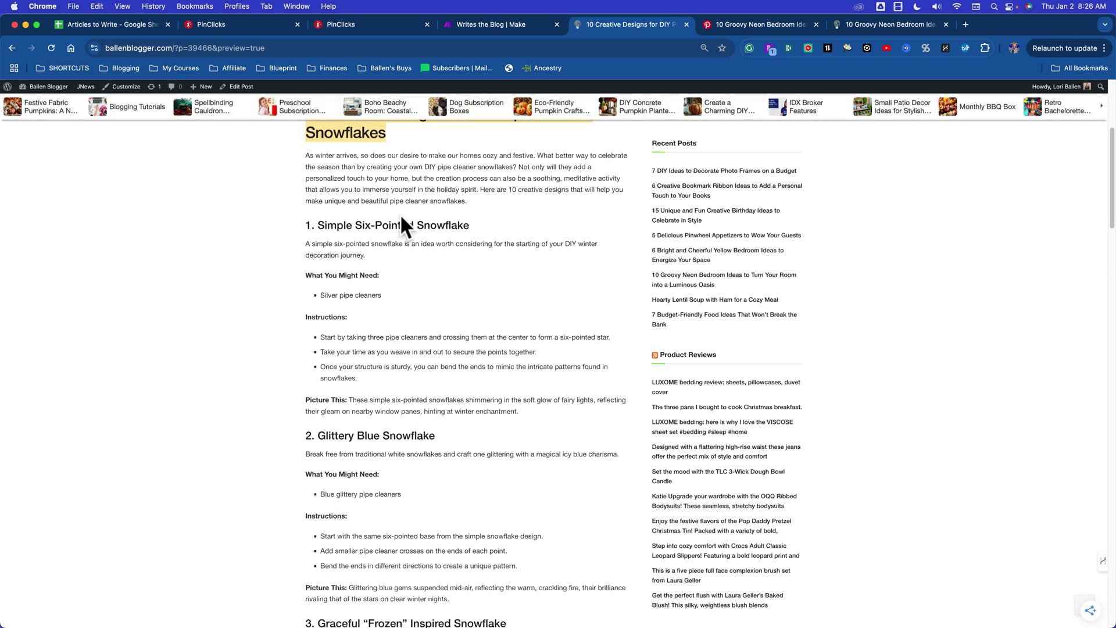
{"action": "scroll", "coordinate": [402, 308], "scroll_direction": "down", "scroll_amount": 15}
{"action": "scroll", "coordinate": [403, 310], "scroll_direction": "up", "scroll_amount": 10}
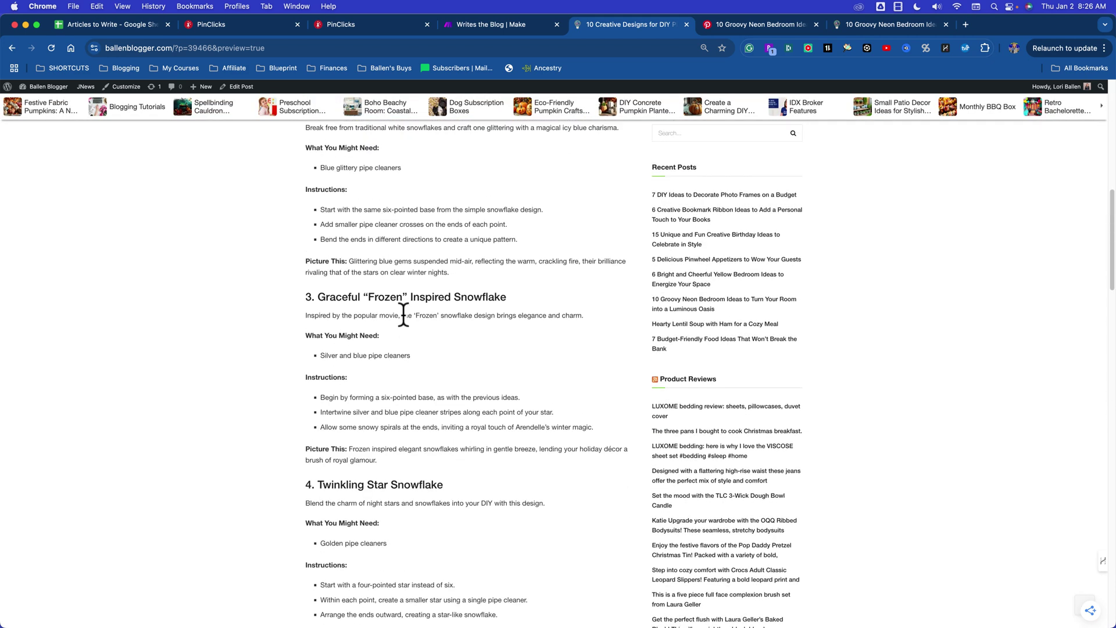
{"action": "scroll", "coordinate": [403, 315], "scroll_direction": "up", "scroll_amount": 11}
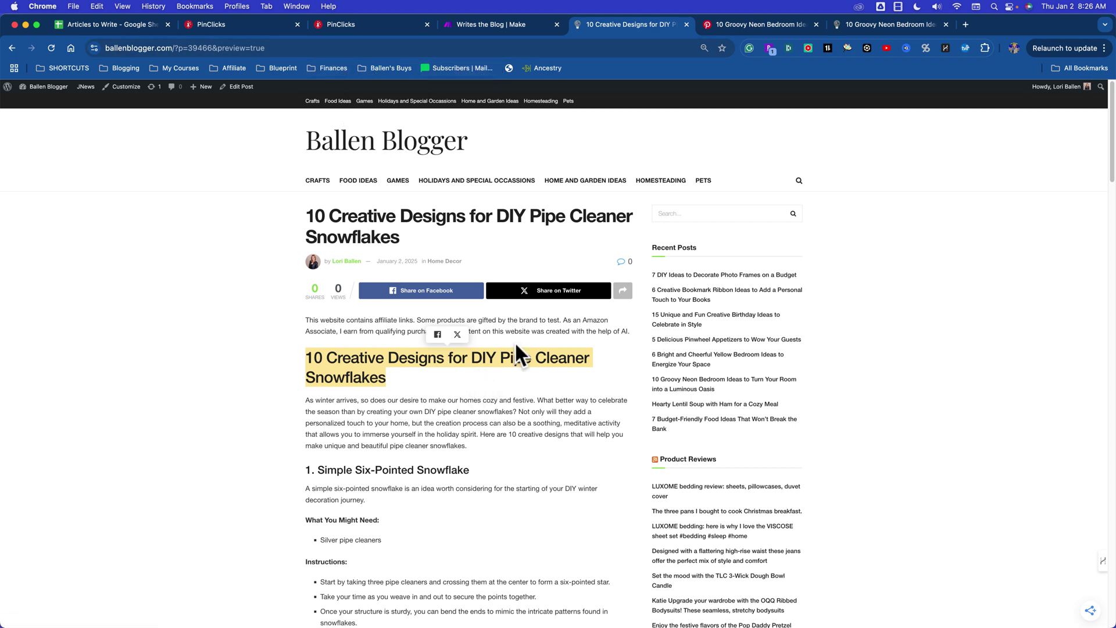
{"action": "left_click", "coordinate": [903, 145]}
Step: Glance at the published neon bedroom article, then open the snowflakes post for editing
{"action": "left_click", "coordinate": [854, 29]}
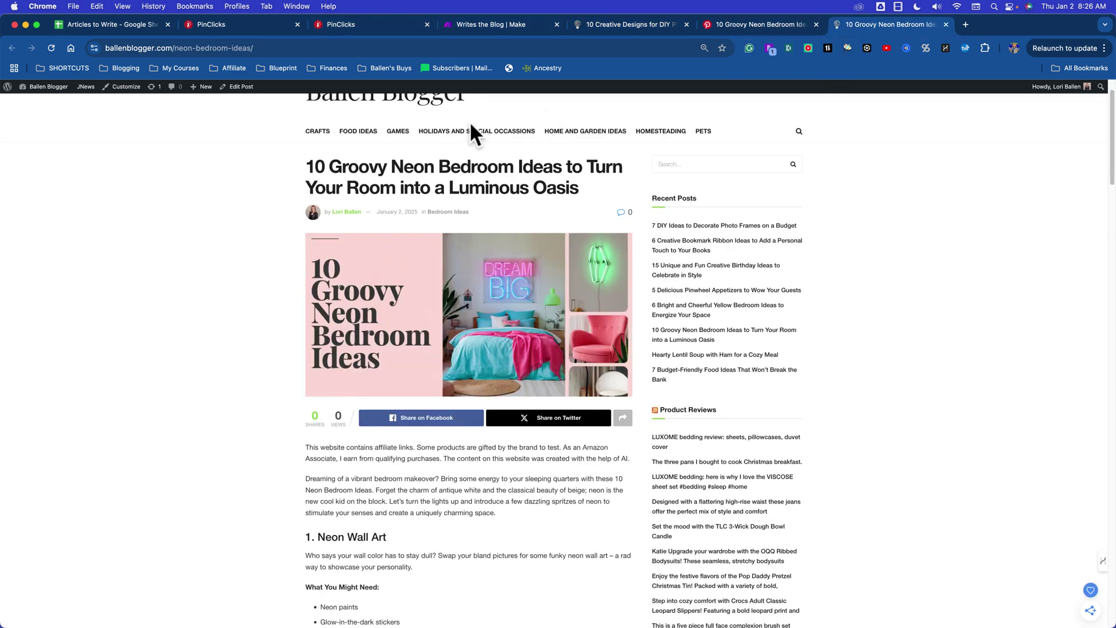
{"action": "left_click", "coordinate": [623, 22]}
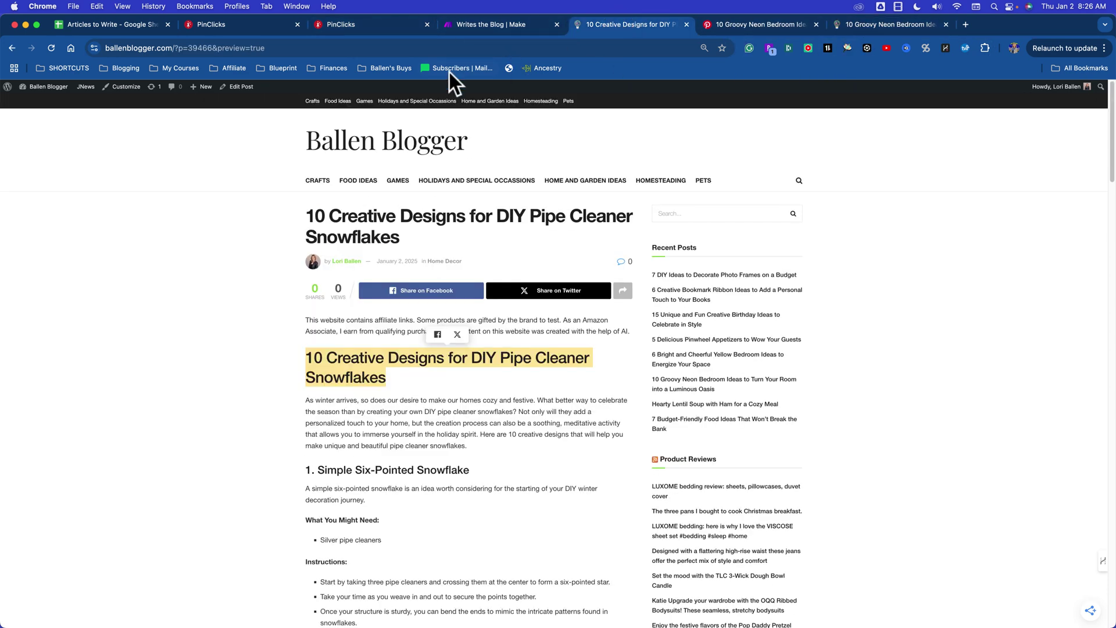
{"action": "left_click", "coordinate": [241, 88]}
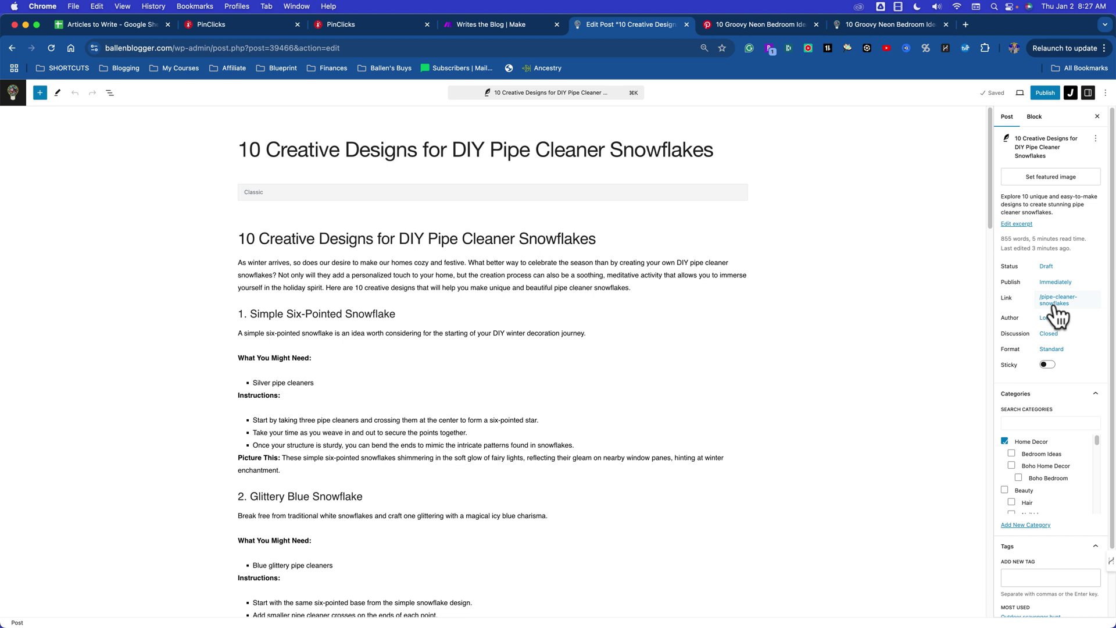
Step: Scroll the Post settings sidebar to check the Home Decor category, tags and slug
{"action": "scroll", "coordinate": [1047, 378], "scroll_direction": "down", "scroll_amount": 3}
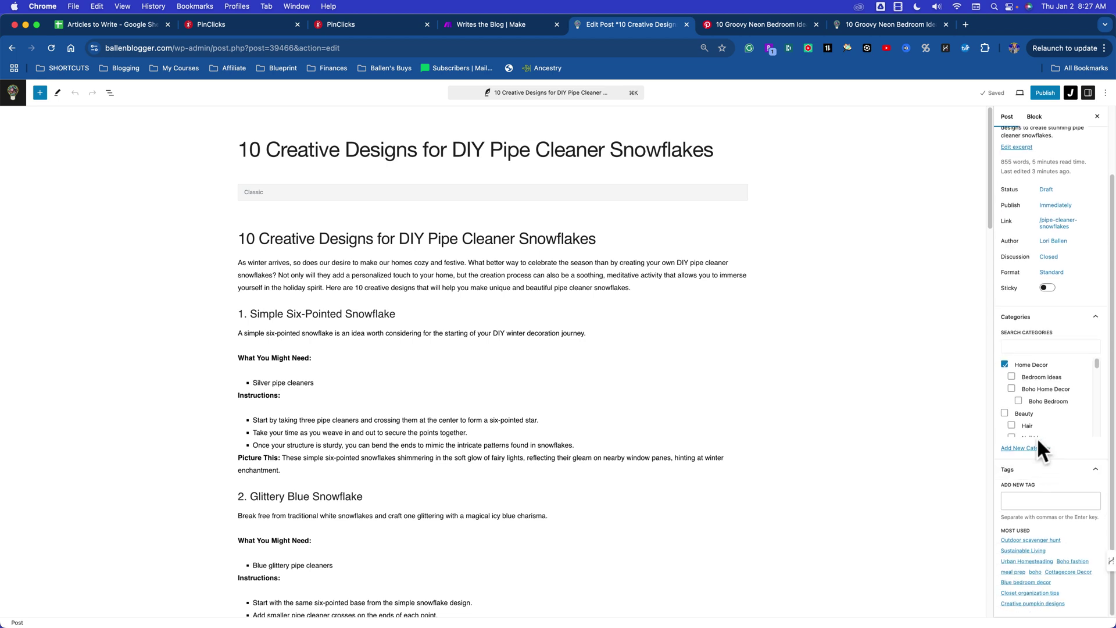
{"action": "scroll", "coordinate": [890, 428], "scroll_direction": "down", "scroll_amount": 1}
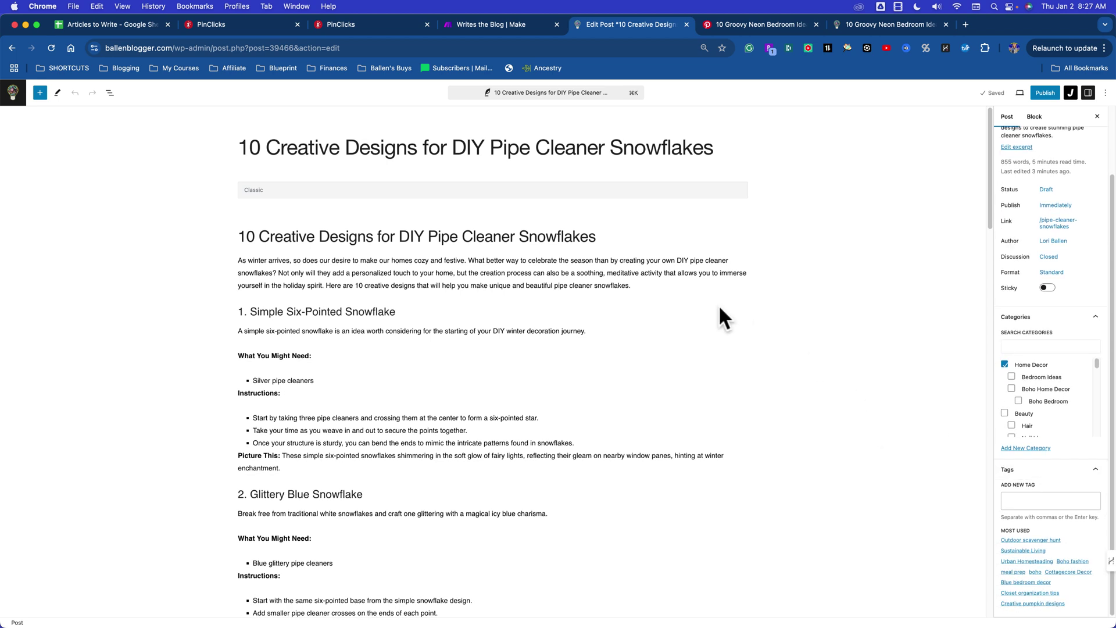
{"action": "scroll", "coordinate": [719, 304], "scroll_direction": "up", "scroll_amount": 1}
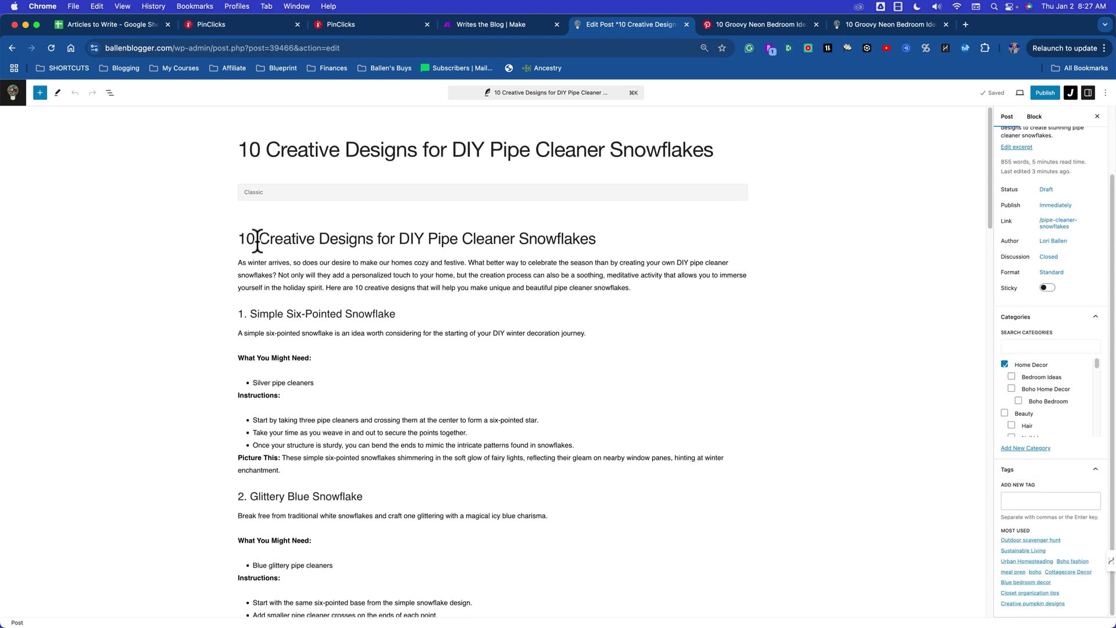
Step: Delete the repeated H1 title and its empty lines so the body starts with the intro
{"action": "mouse_move", "coordinate": [241, 239]}
{"action": "left_mouse_down"}
{"action": "mouse_move", "coordinate": [590, 242]}
{"action": "mouse_move", "coordinate": [226, 237]}
{"action": "left_mouse_up"}
{"action": "key", "text": "BackSpace"}
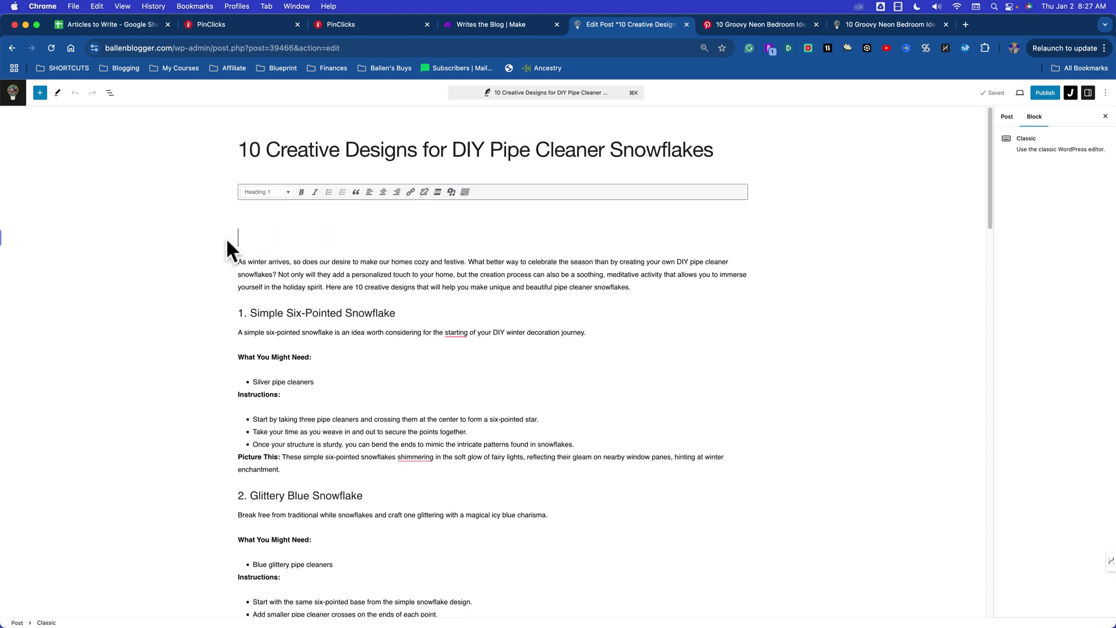
{"action": "key", "text": "BackSpace"}
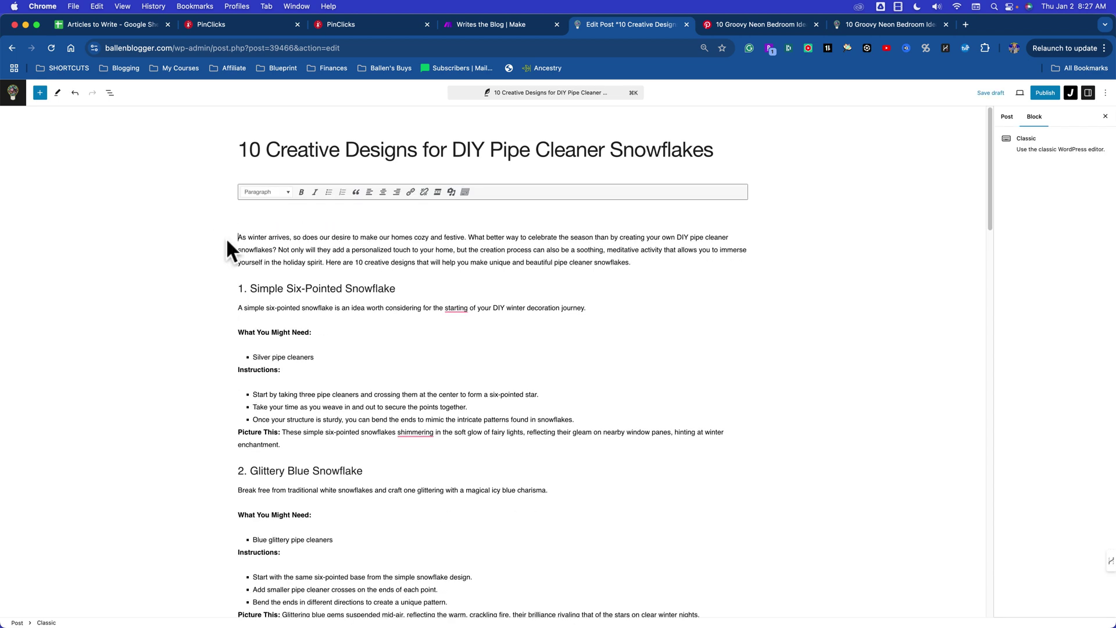
{"action": "key", "text": "BackSpace"}
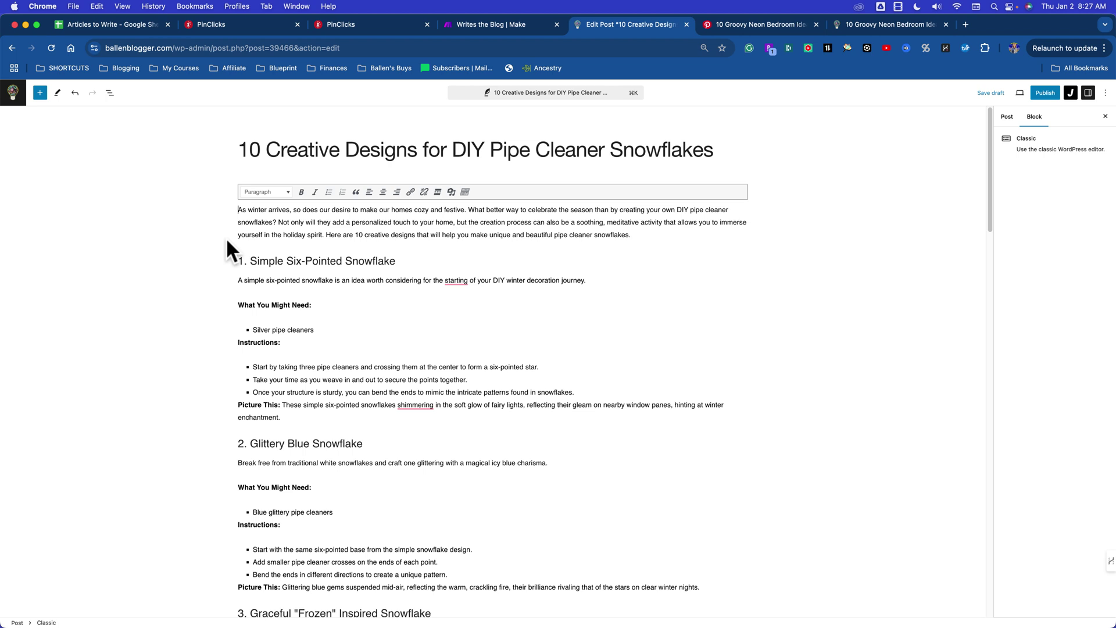
{"action": "left_click", "coordinate": [758, 315]}
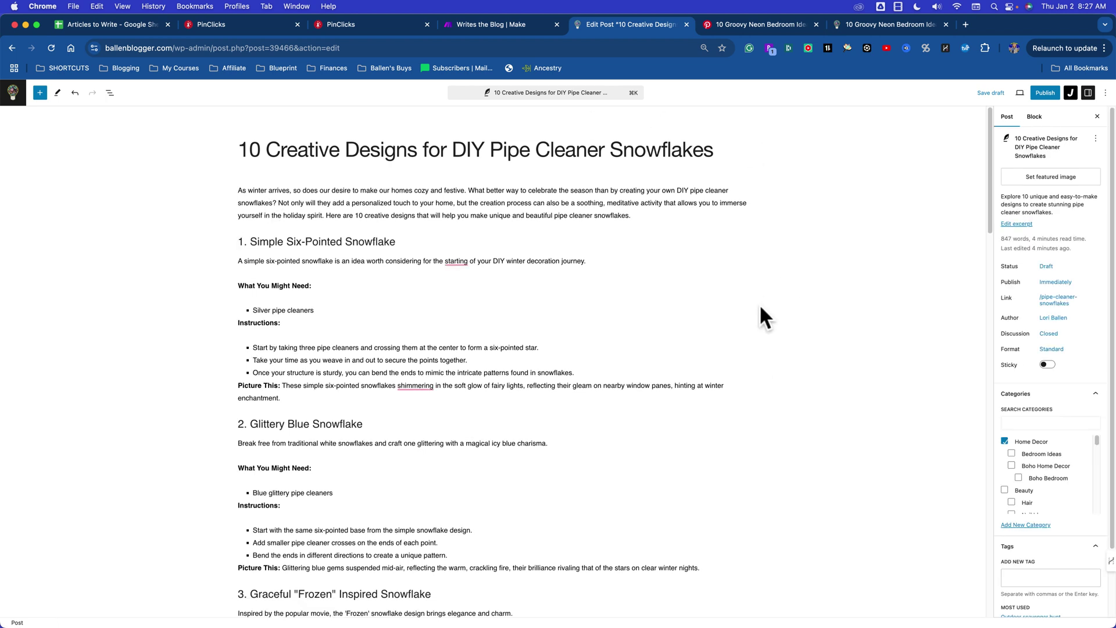
{"action": "left_click", "coordinate": [856, 177]}
{"action": "left_click", "coordinate": [481, 318]}
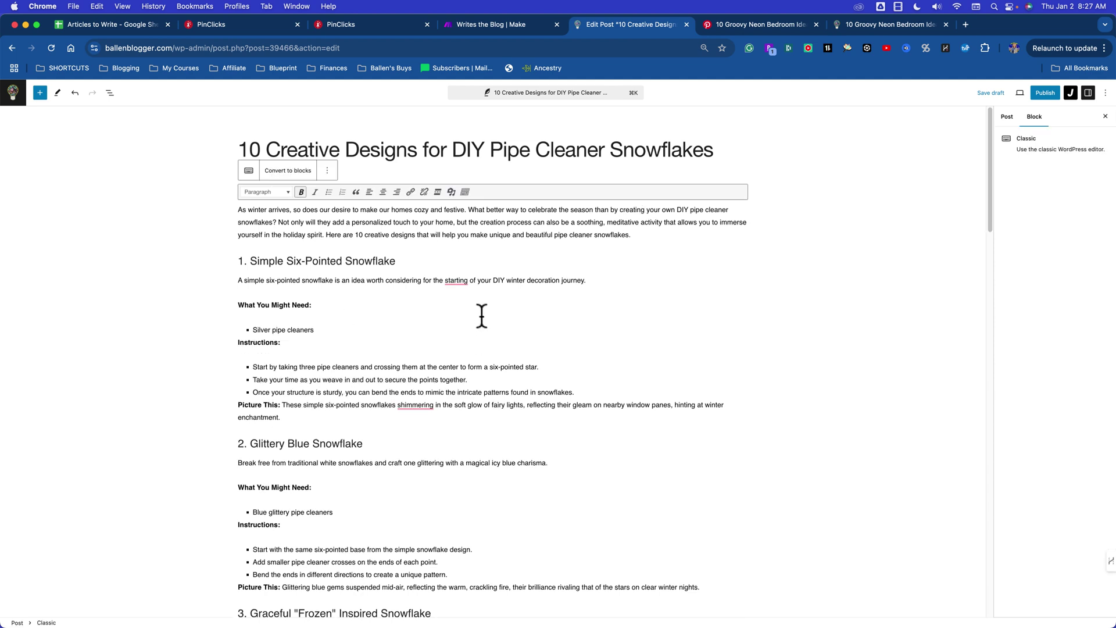
{"action": "left_click", "coordinate": [720, 225]}
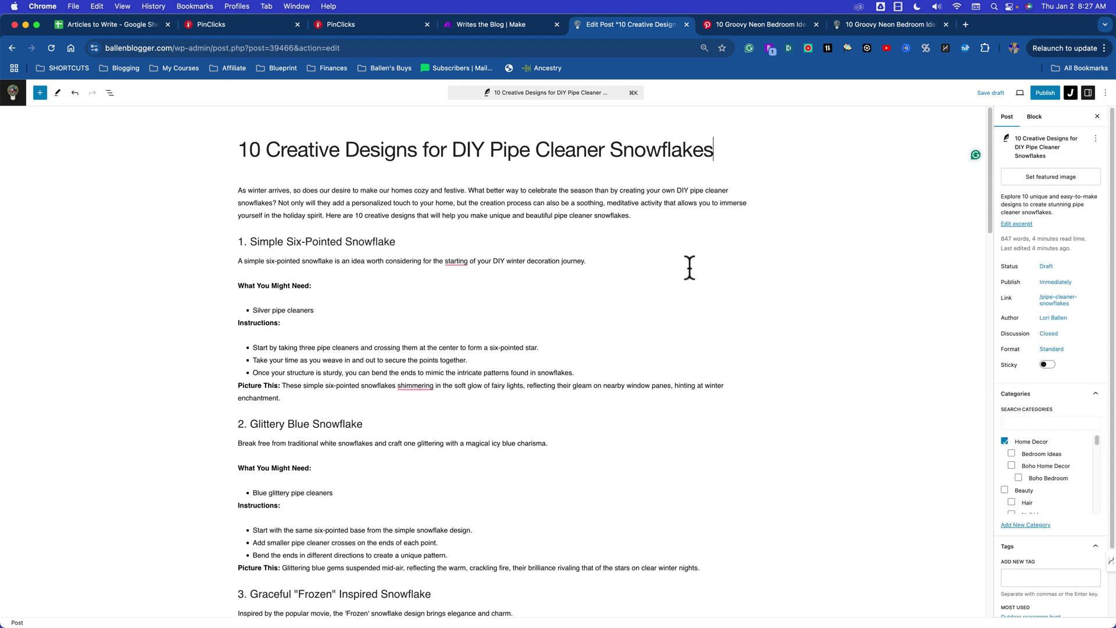
Step: Launch FEM Ballen Blogger from HARPA AI with /blogger, running it a second time
{"action": "left_click", "coordinate": [946, 48]}
{"action": "left_click", "coordinate": [973, 602]}
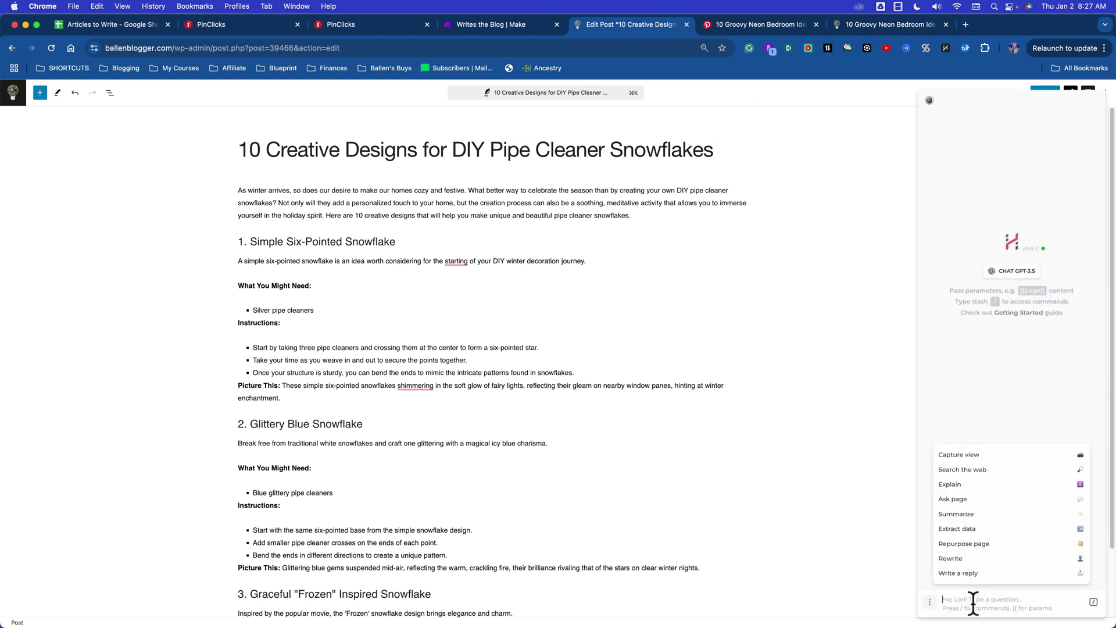
{"action": "type", "text": "/blogger"}
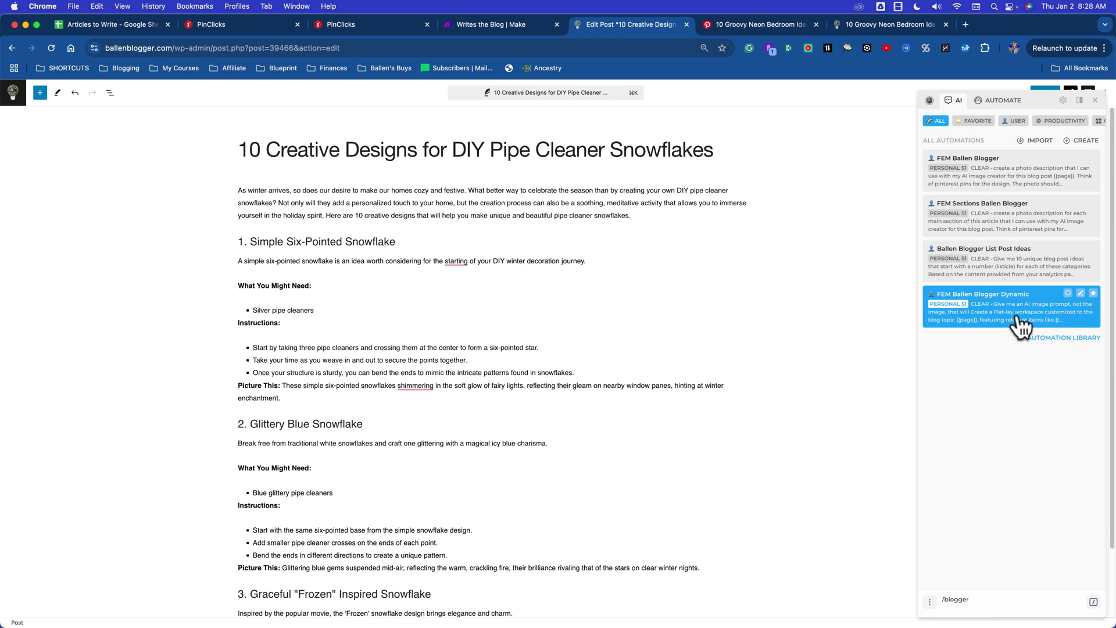
{"action": "left_click", "coordinate": [1022, 187]}
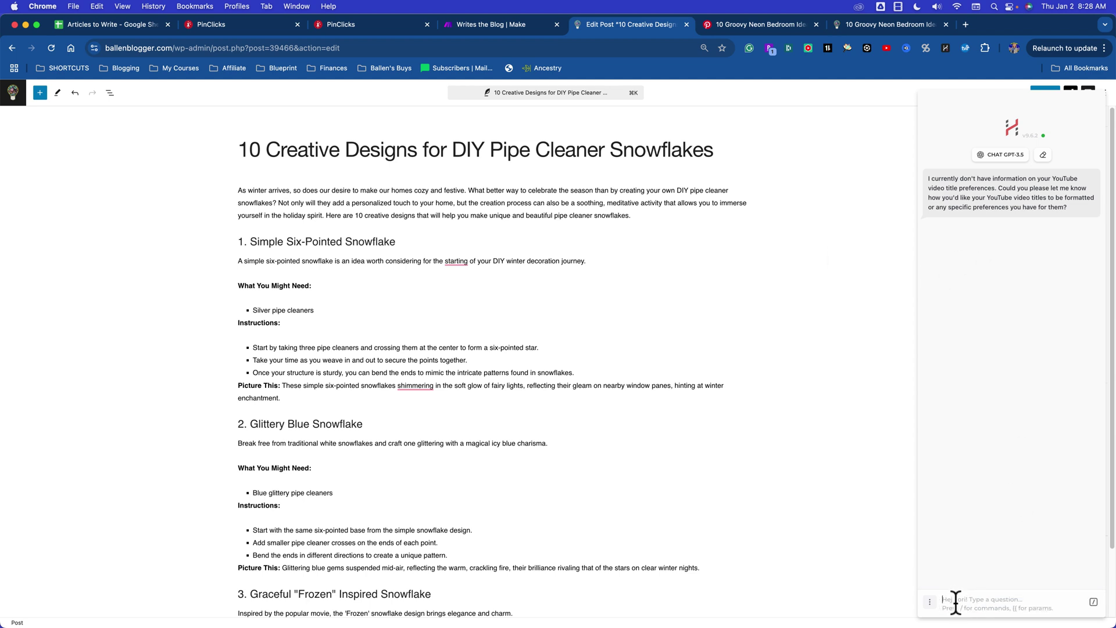
{"action": "type", "text": "/blogger"}
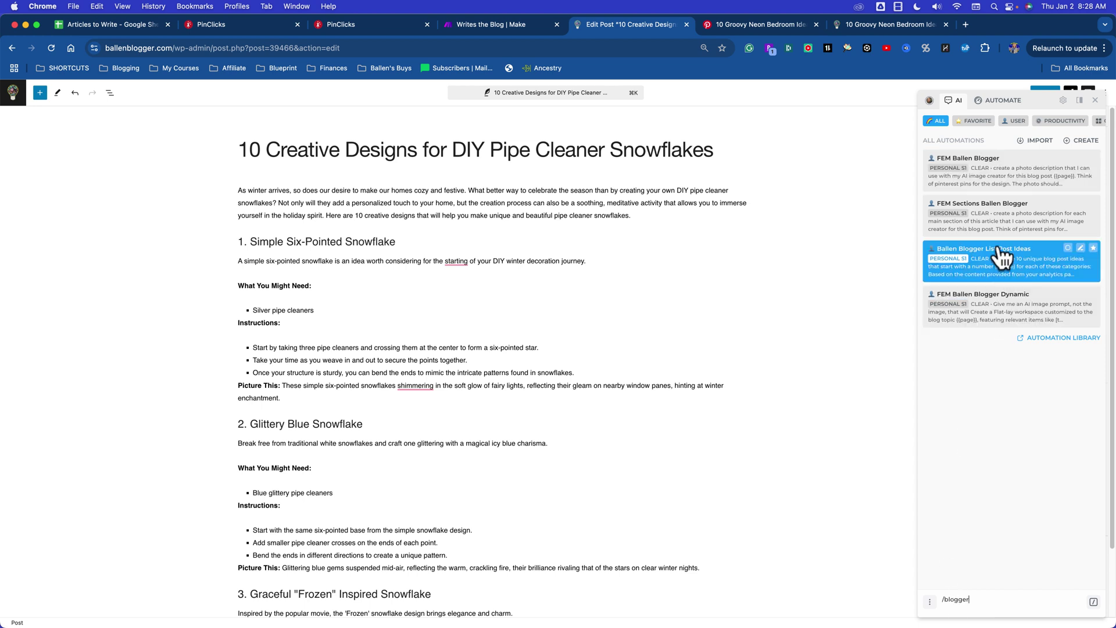
{"action": "left_click", "coordinate": [990, 159]}
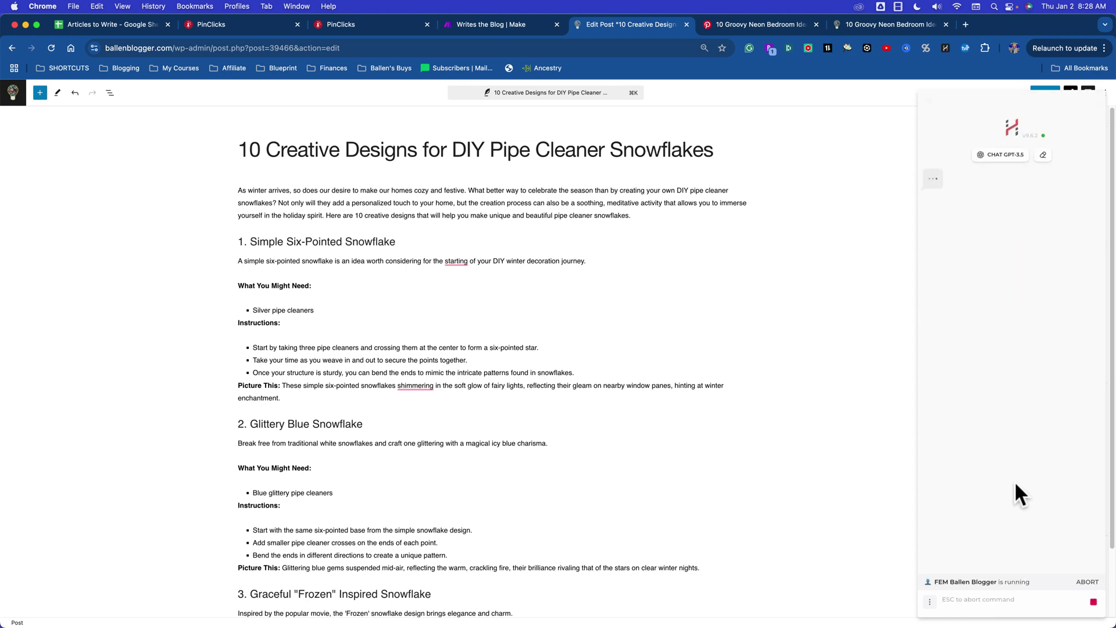
Step: Make GPT-4o HARPA's default model and rerun FEM Ballen Blogger via /fem
{"action": "left_click", "coordinate": [1007, 158]}
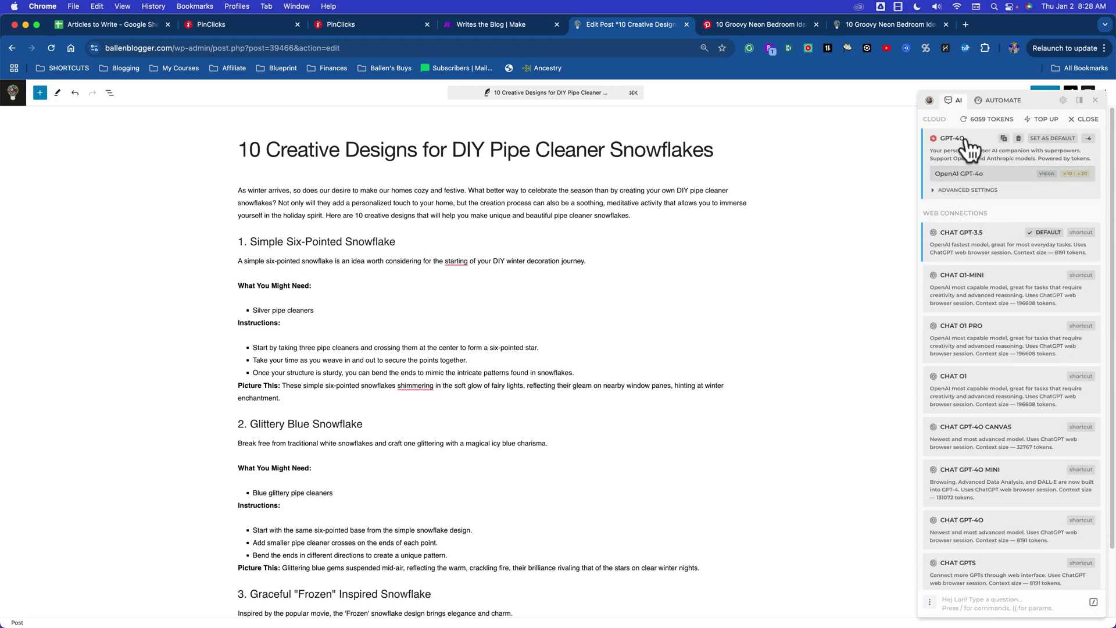
{"action": "left_click", "coordinate": [1045, 141]}
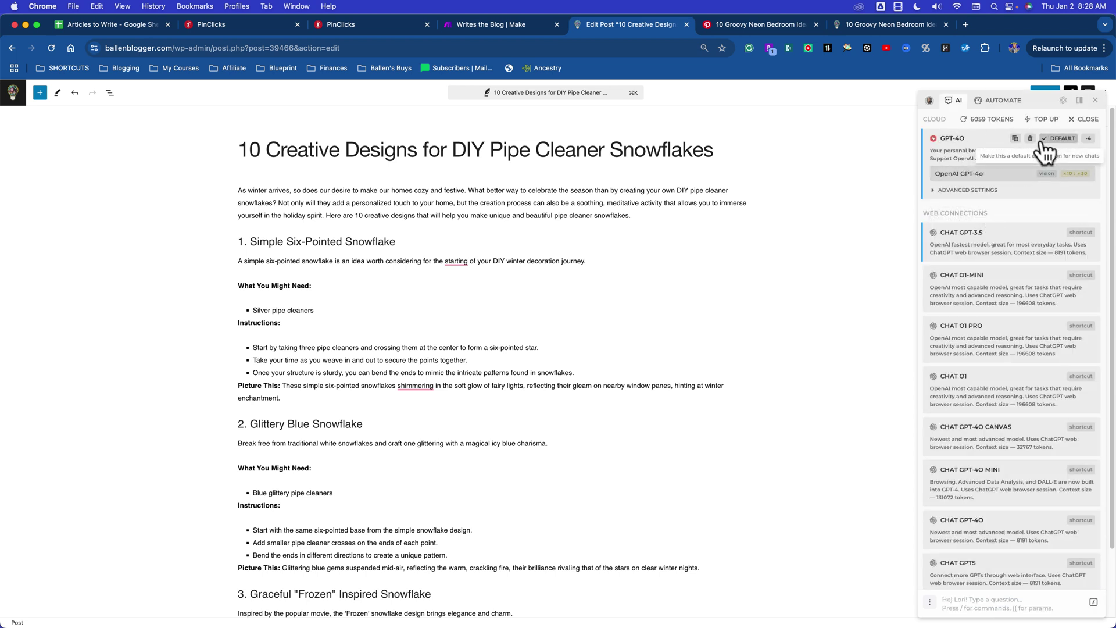
{"action": "left_click", "coordinate": [963, 599]}
{"action": "type", "text": "/"}
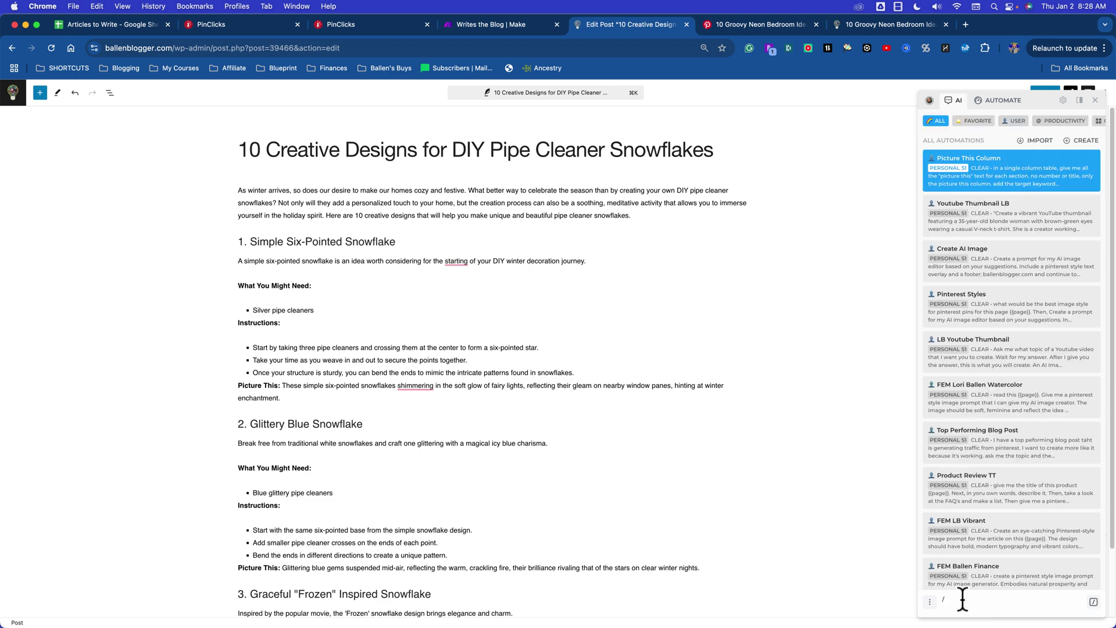
{"action": "type", "text": "fem"}
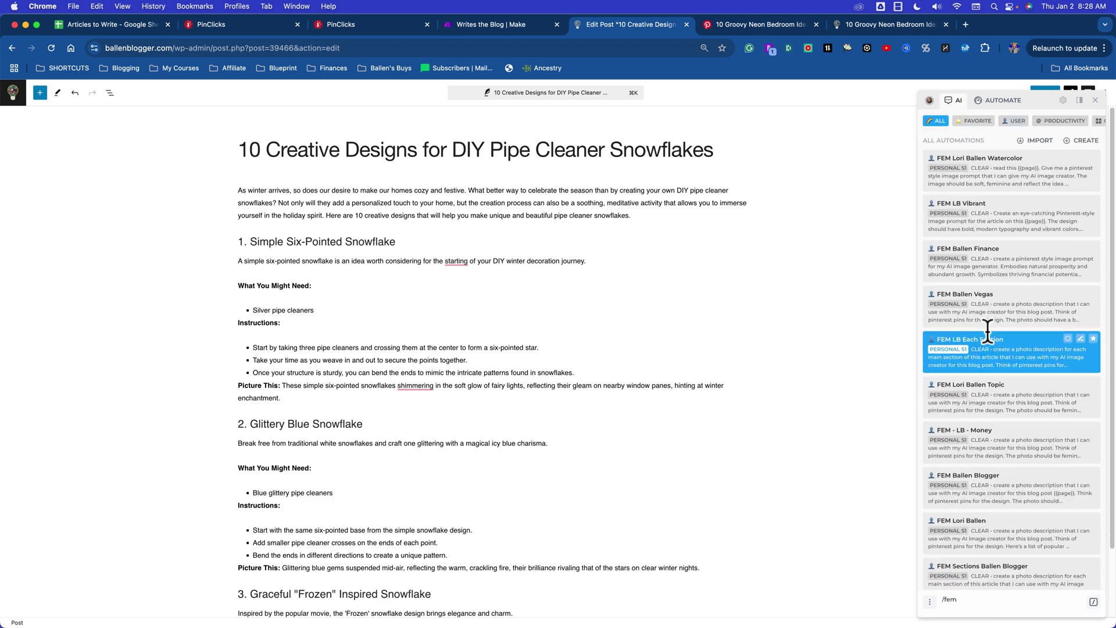
{"action": "left_click", "coordinate": [985, 485]}
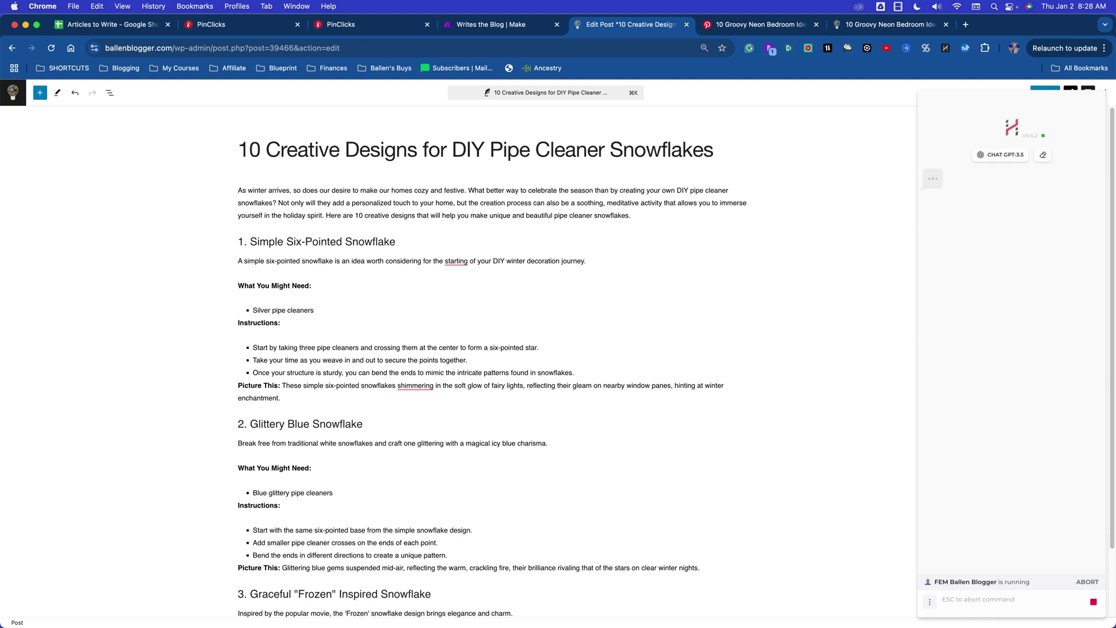
Step: Select the generated Pinterest-style photo description to copy it
{"action": "mouse_move", "coordinate": [855, 620]}
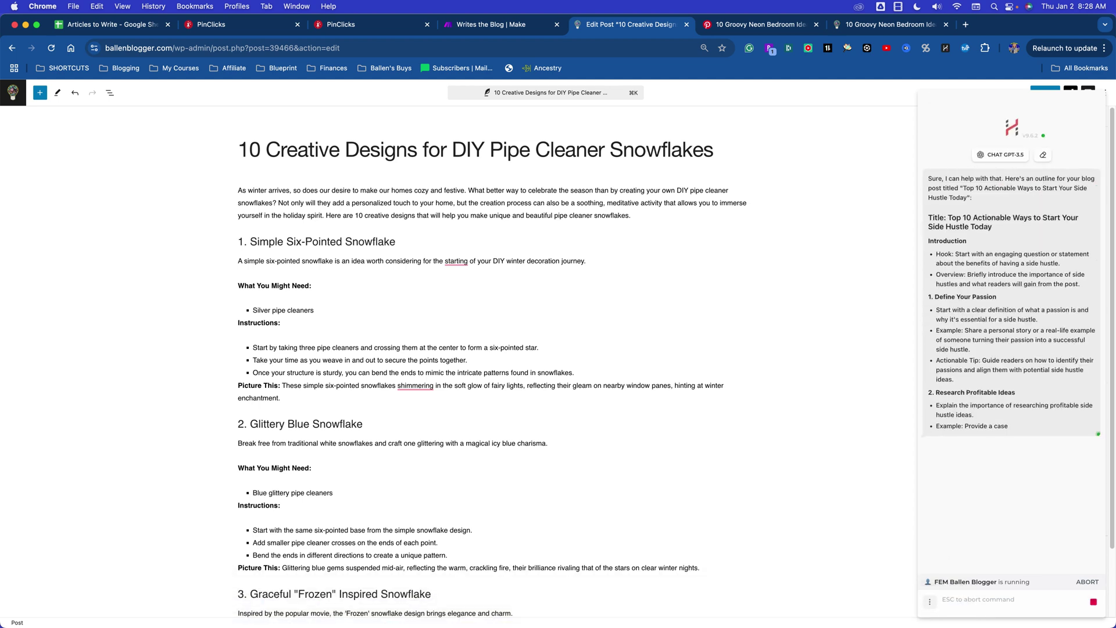
{"action": "left_click", "coordinate": [763, 602]}
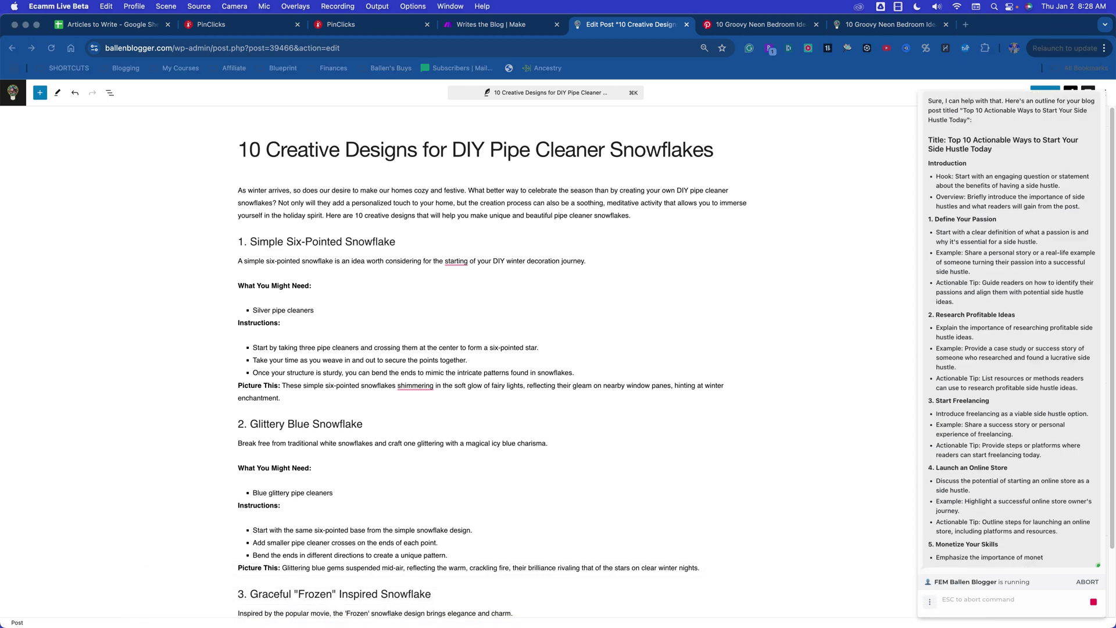
{"action": "left_click", "coordinate": [1068, 377]}
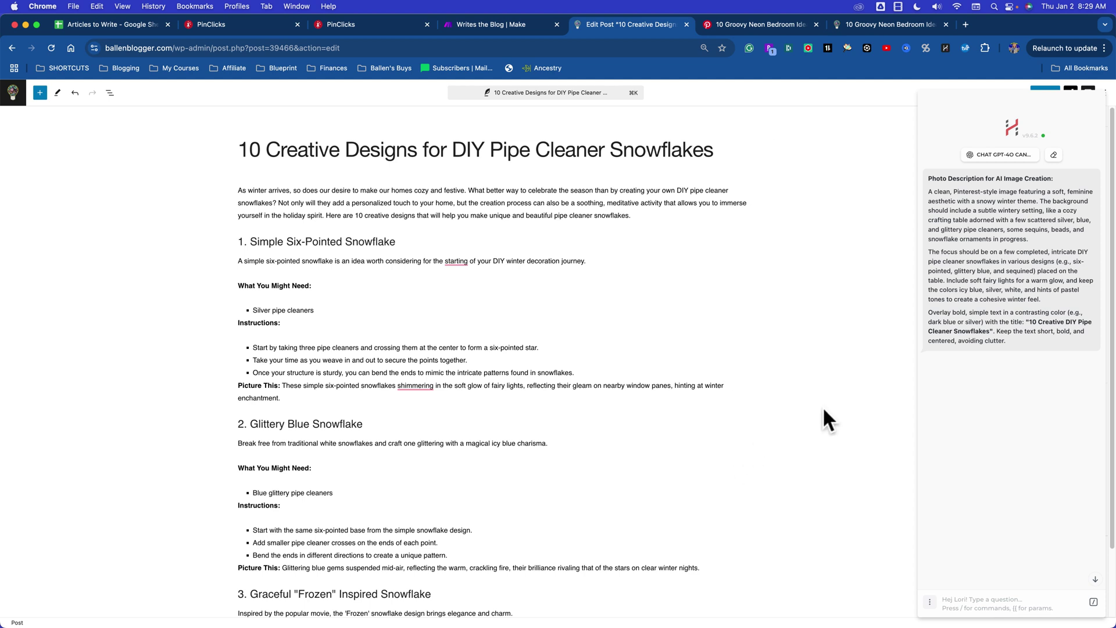
{"action": "mouse_move", "coordinate": [987, 336]}
{"action": "left_click_drag", "start_coordinate": [928, 192], "coordinate": [1024, 342]}
{"action": "key", "text": "super+c"}
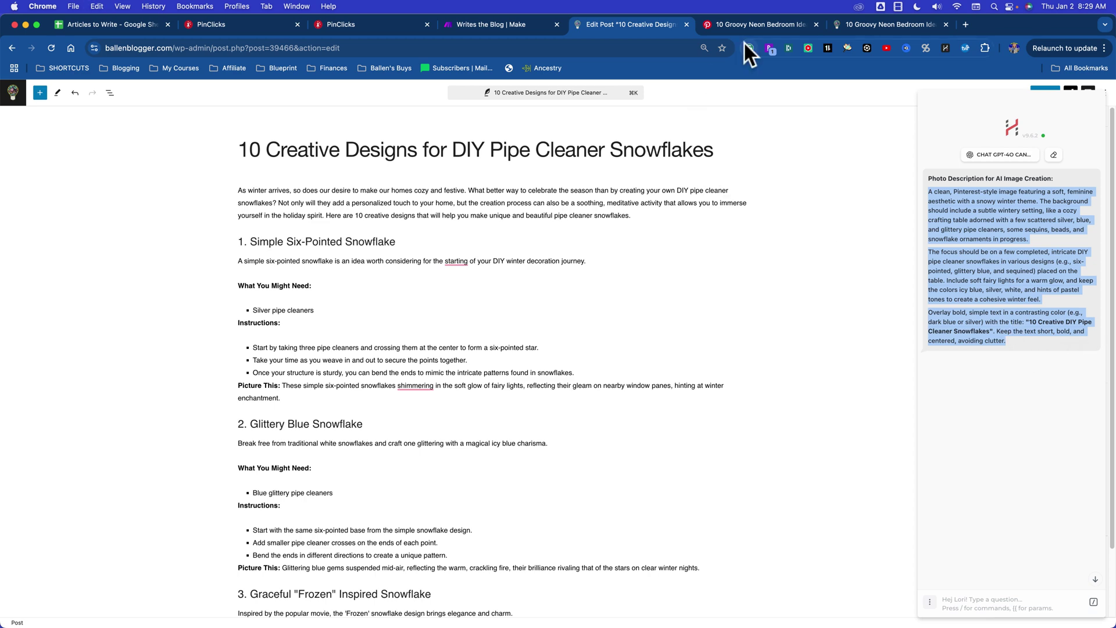
Step: In Ideogram, paste the snowflake prompt and generate 9:16 portrait images
{"action": "left_click", "coordinate": [965, 24]}
{"action": "type", "text": "ideogram.ai/t/explore"}
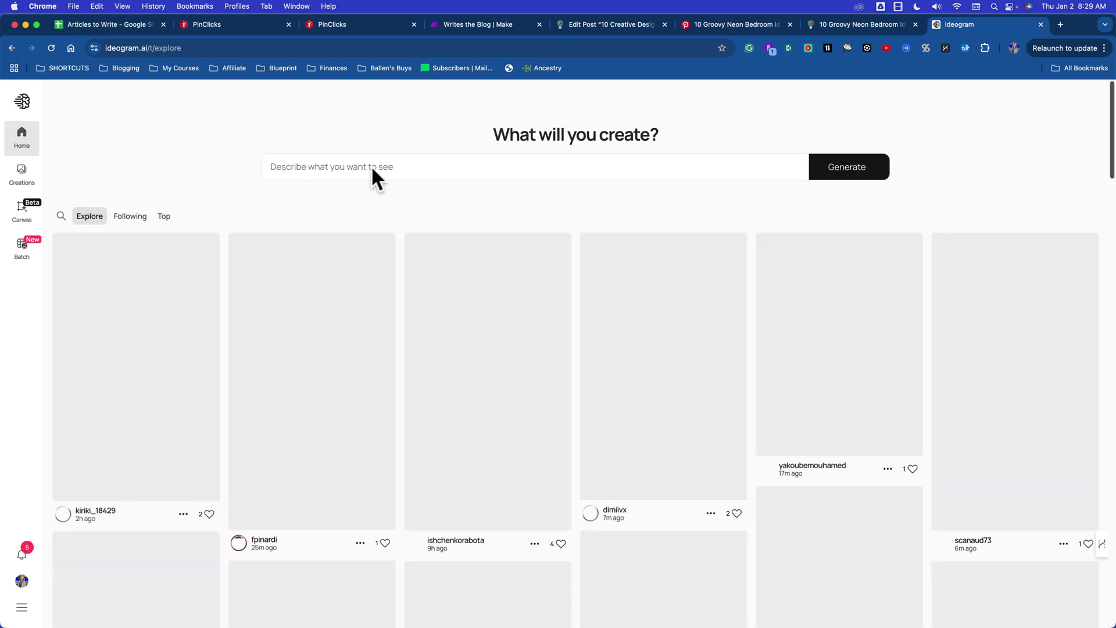
{"action": "left_click", "coordinate": [371, 166]}
{"action": "key", "text": "super+v"}
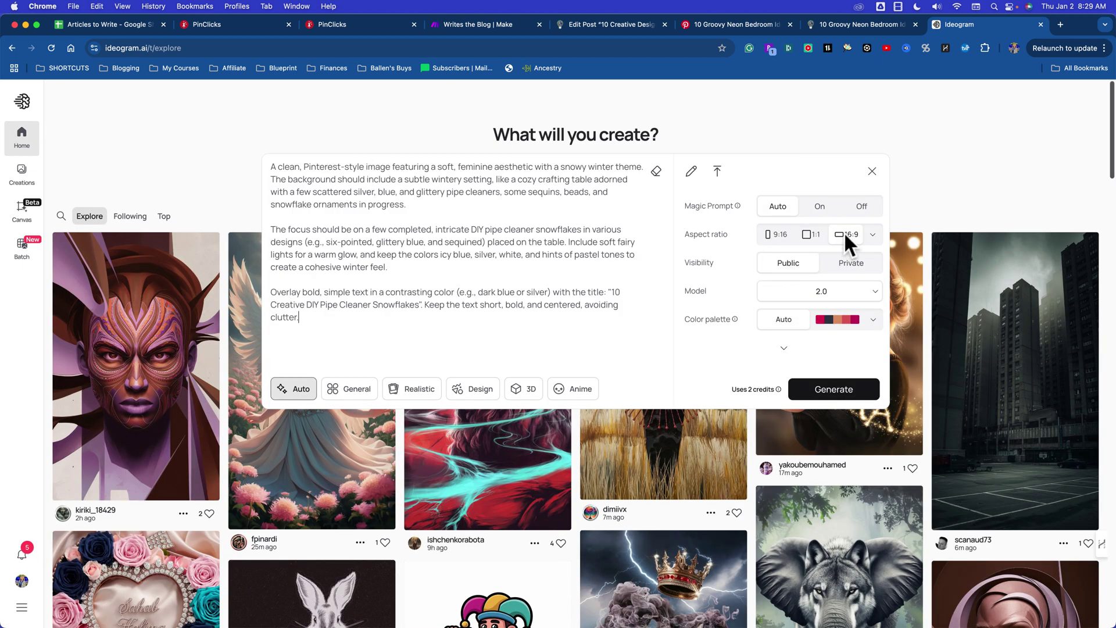
{"action": "left_click", "coordinate": [765, 234]}
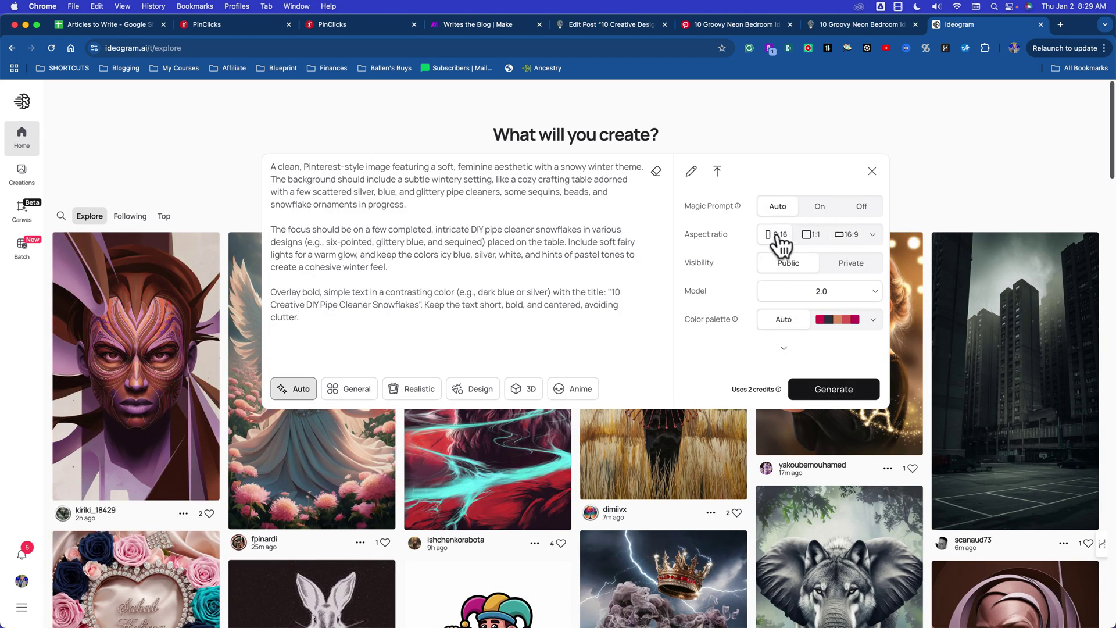
{"action": "left_click", "coordinate": [834, 389]}
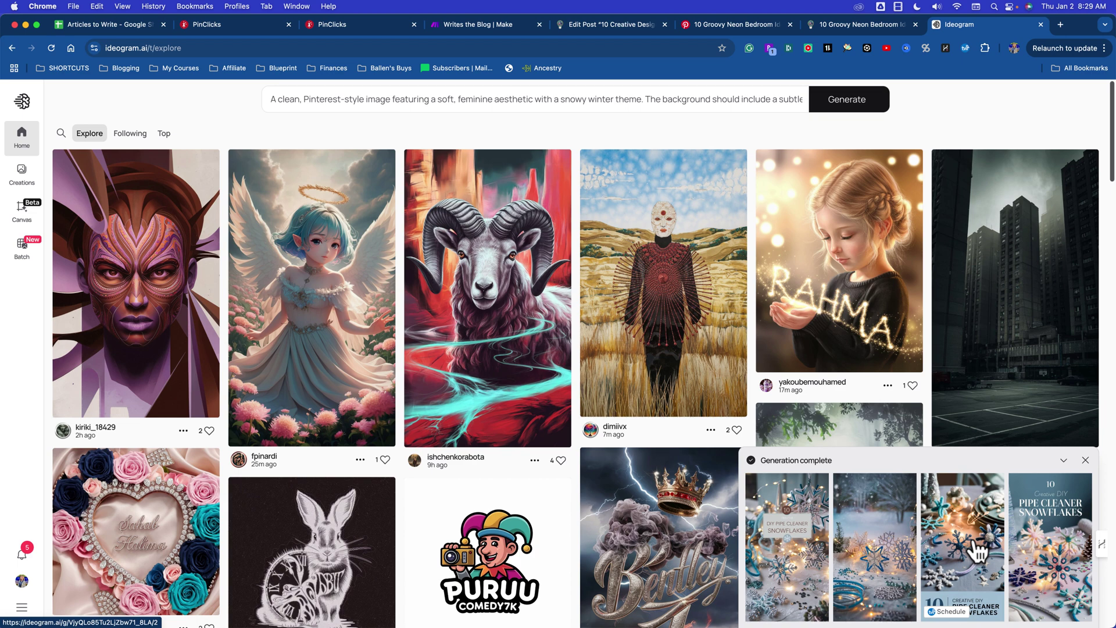
Step: Download the Pipe Cleaner Snowflakes cover as a JPEG named 'pipe cleaner pin'
{"action": "left_click", "coordinate": [1068, 550]}
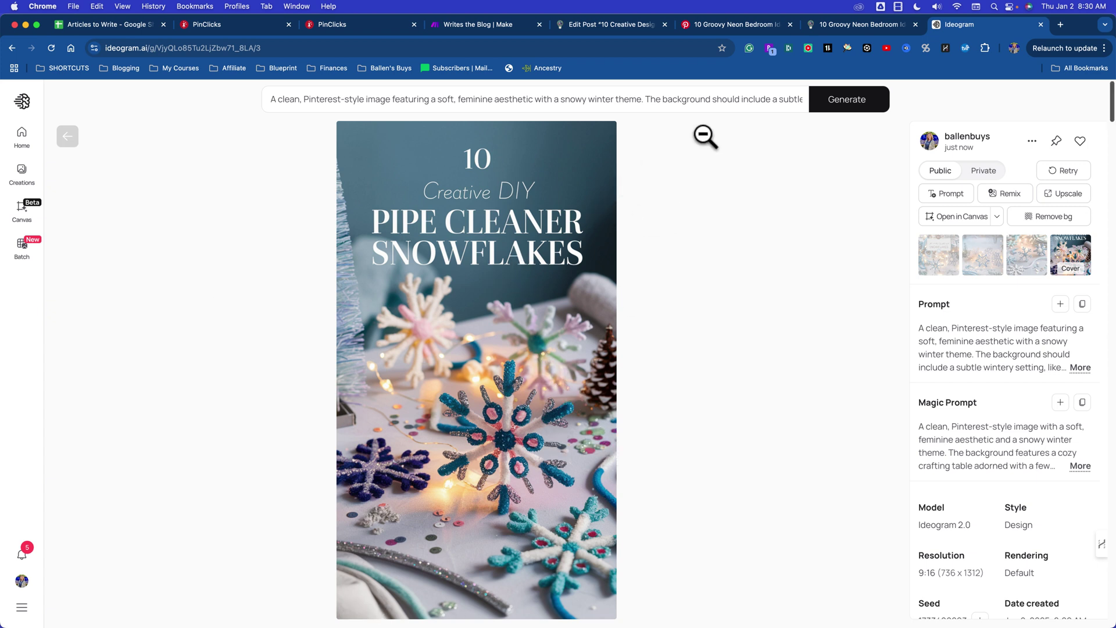
{"action": "left_click", "coordinate": [1032, 141]}
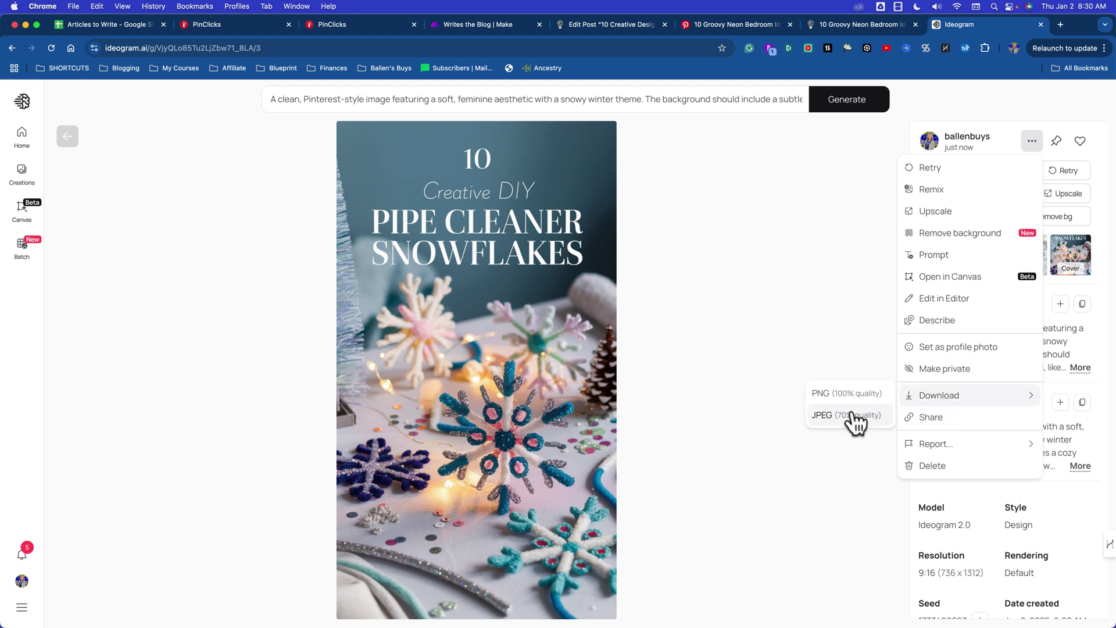
{"action": "left_click", "coordinate": [848, 415]}
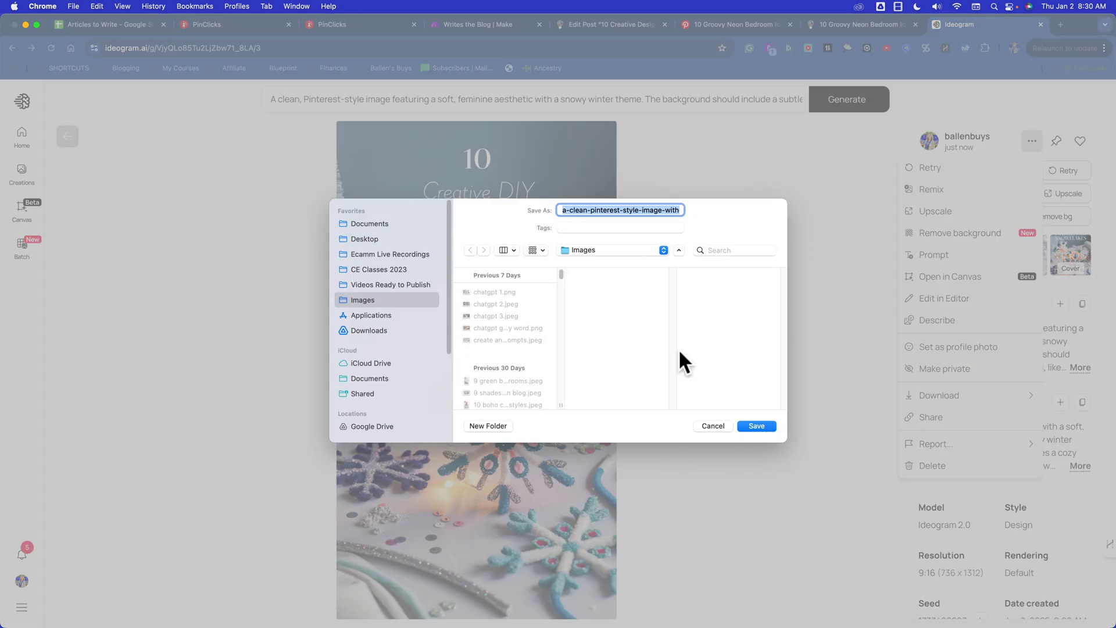
{"action": "type", "text": "pipe cle"}
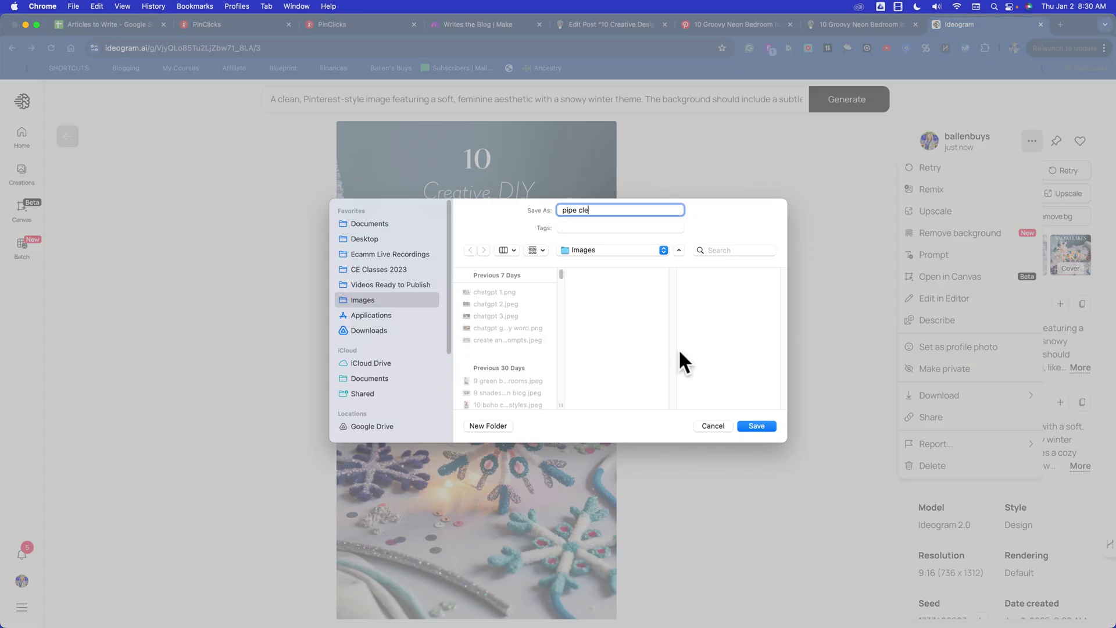
{"action": "type", "text": "anerpin"}
{"action": "key", "text": "Return"}
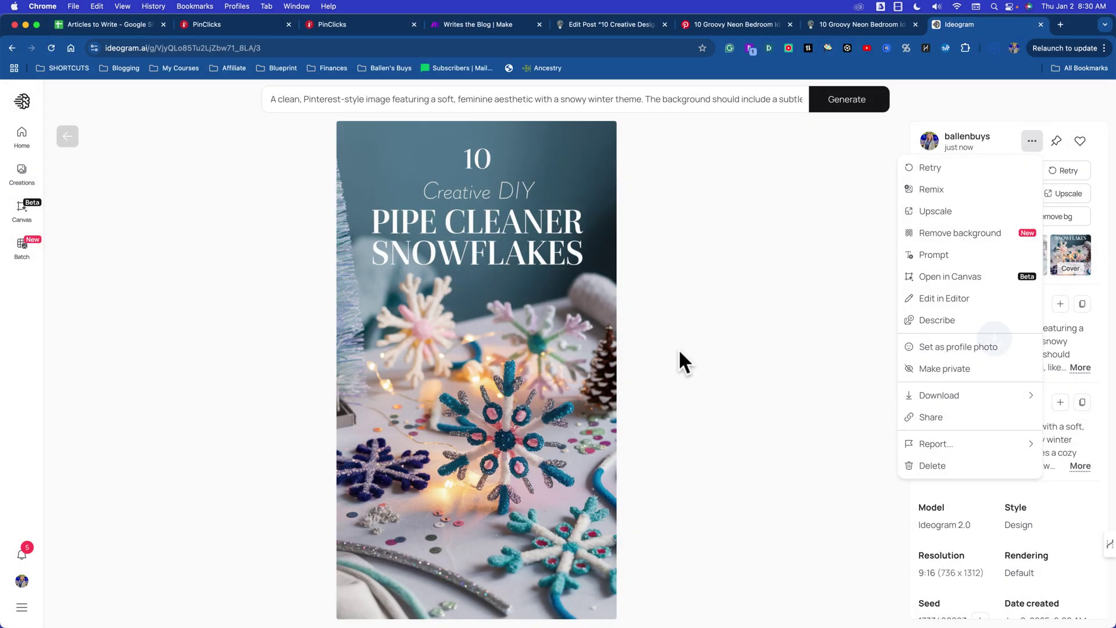
Step: Regenerate the same prompt as a 16:9 batch
{"action": "left_click", "coordinate": [707, 100]}
{"action": "left_click", "coordinate": [710, 96]}
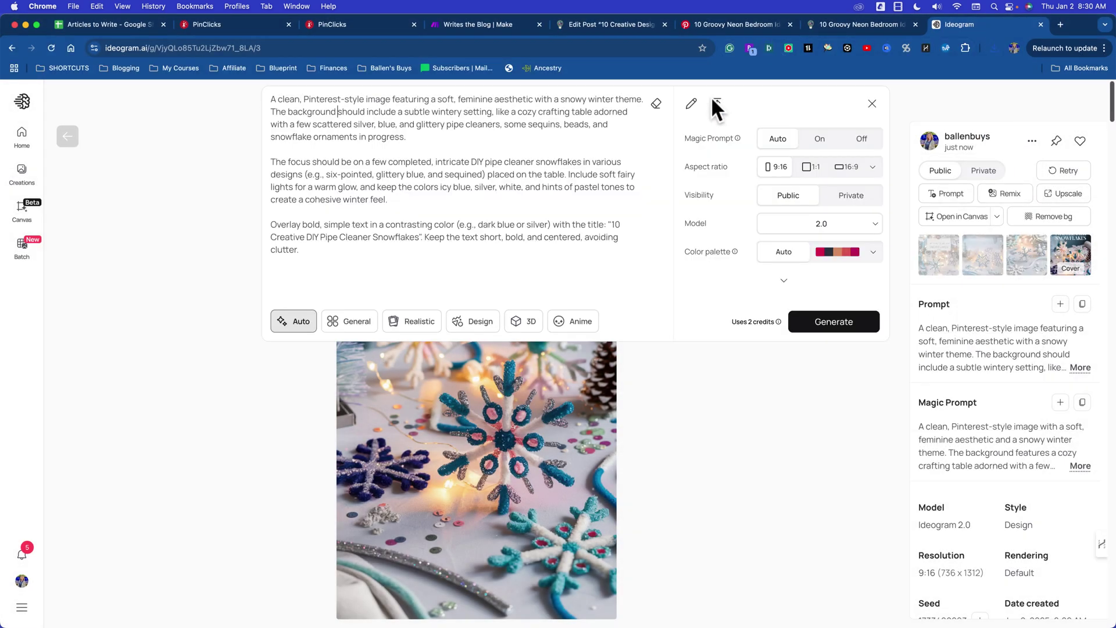
{"action": "left_click", "coordinate": [847, 168]}
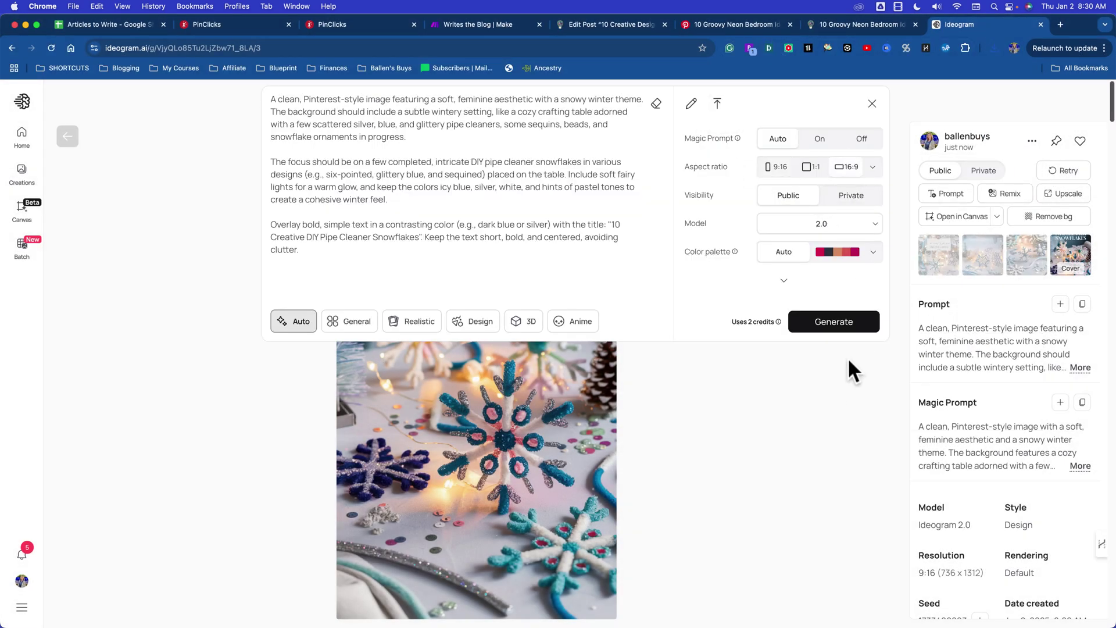
{"action": "left_click", "coordinate": [846, 326]}
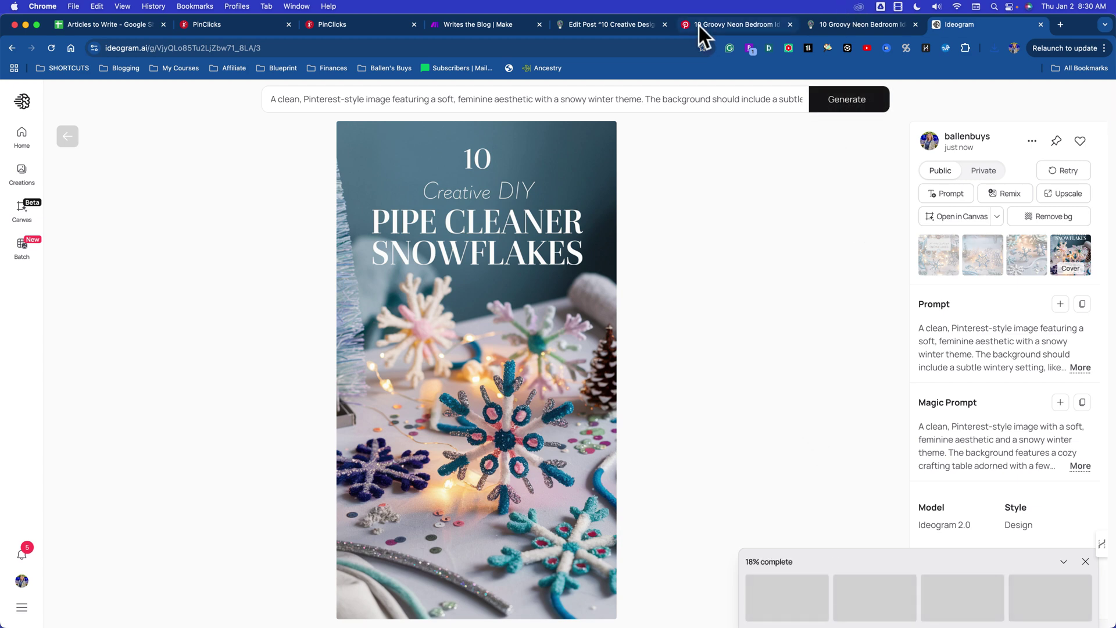
Step: Start a new Pinterest pin and upload the pipe cleaner pin image
{"action": "left_click", "coordinate": [714, 23]}
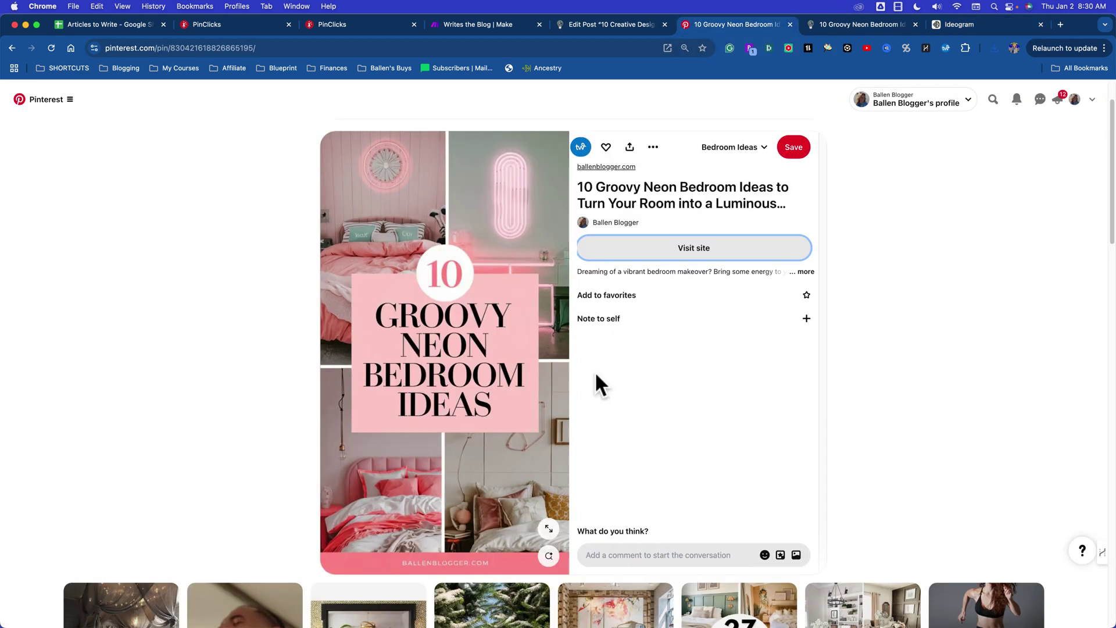
{"action": "left_click", "coordinate": [43, 99]}
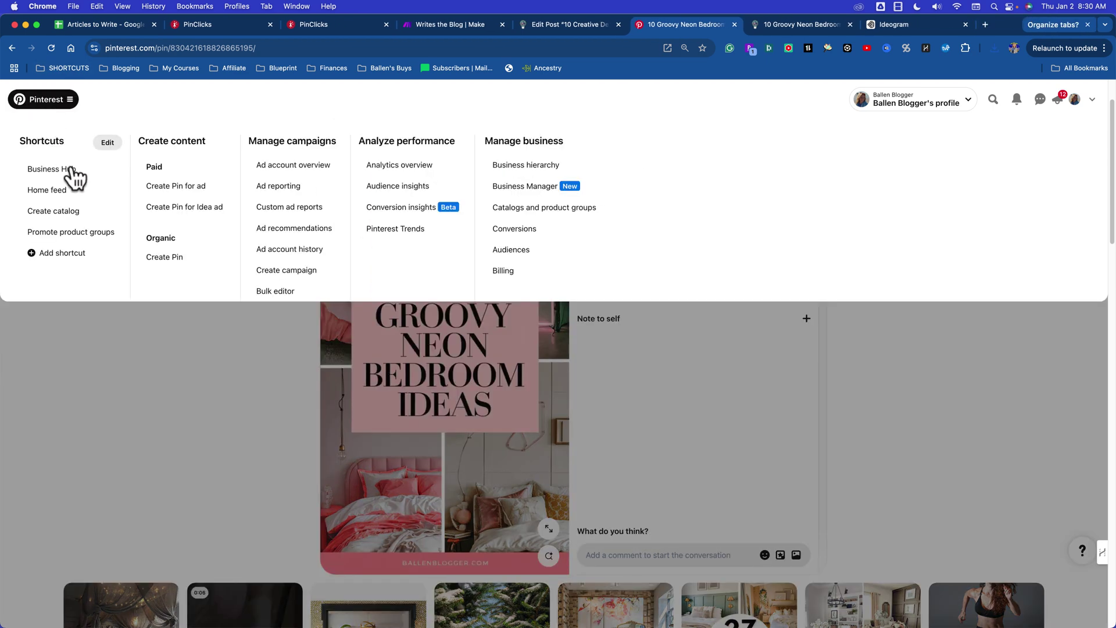
{"action": "left_click", "coordinate": [162, 262]}
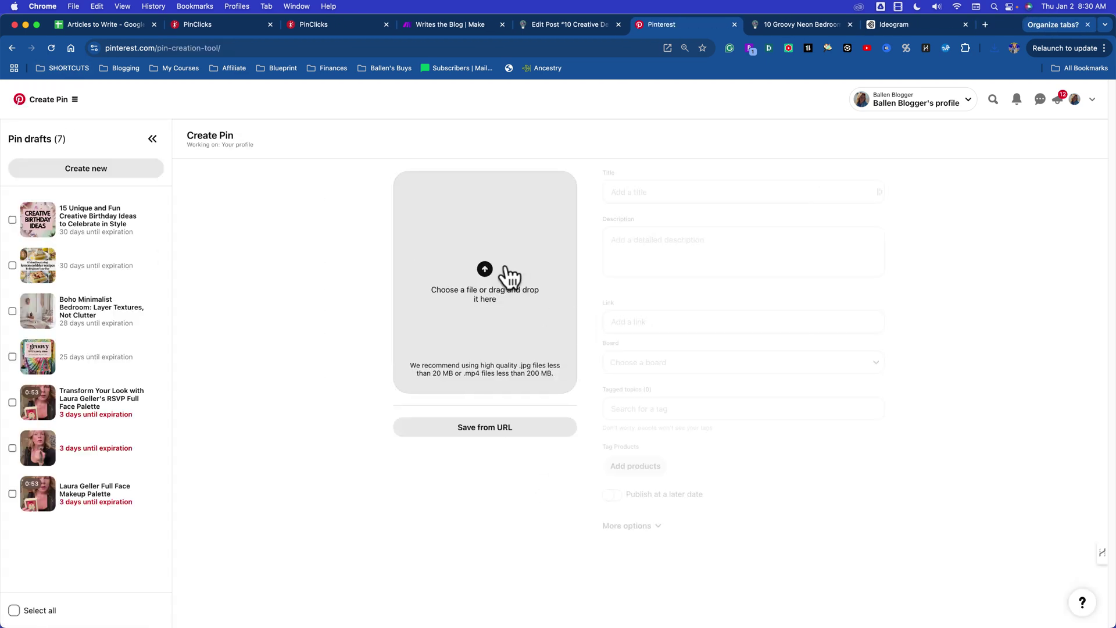
{"action": "left_click", "coordinate": [508, 276]}
{"action": "left_click", "coordinate": [181, 213]}
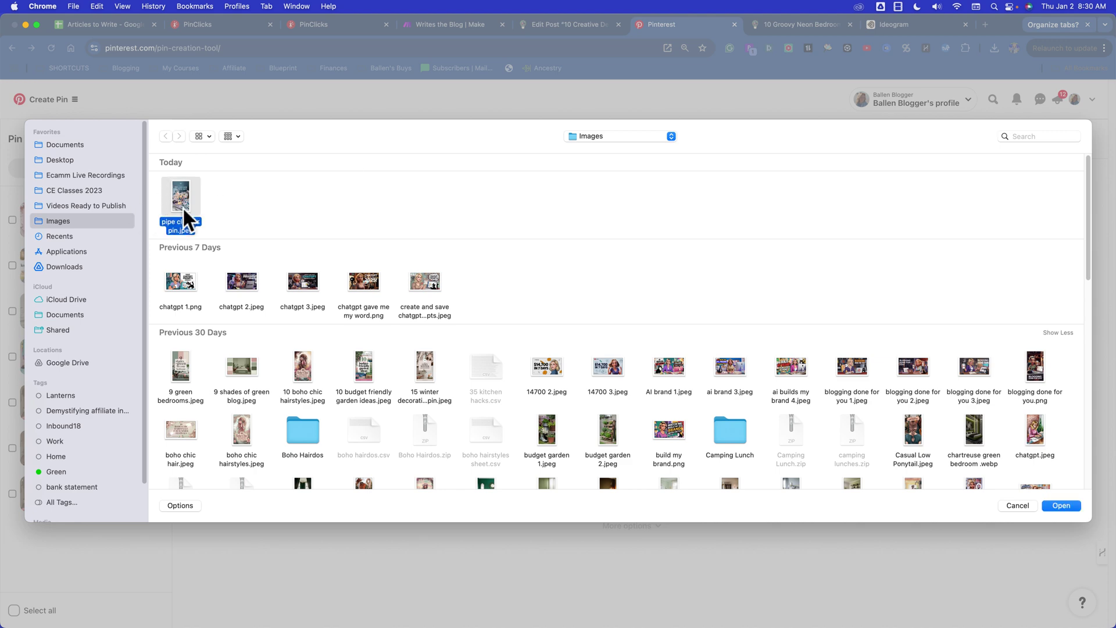
{"action": "left_click", "coordinate": [1061, 503]}
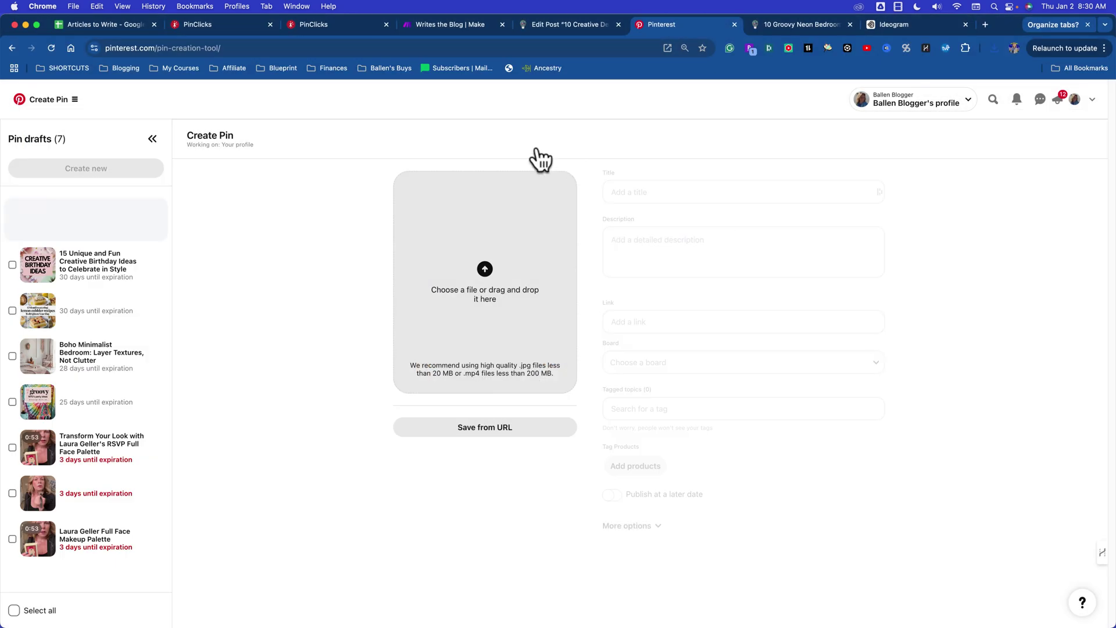
Step: Copy the WordPress post title into the pin Title field
{"action": "left_click", "coordinate": [599, 26]}
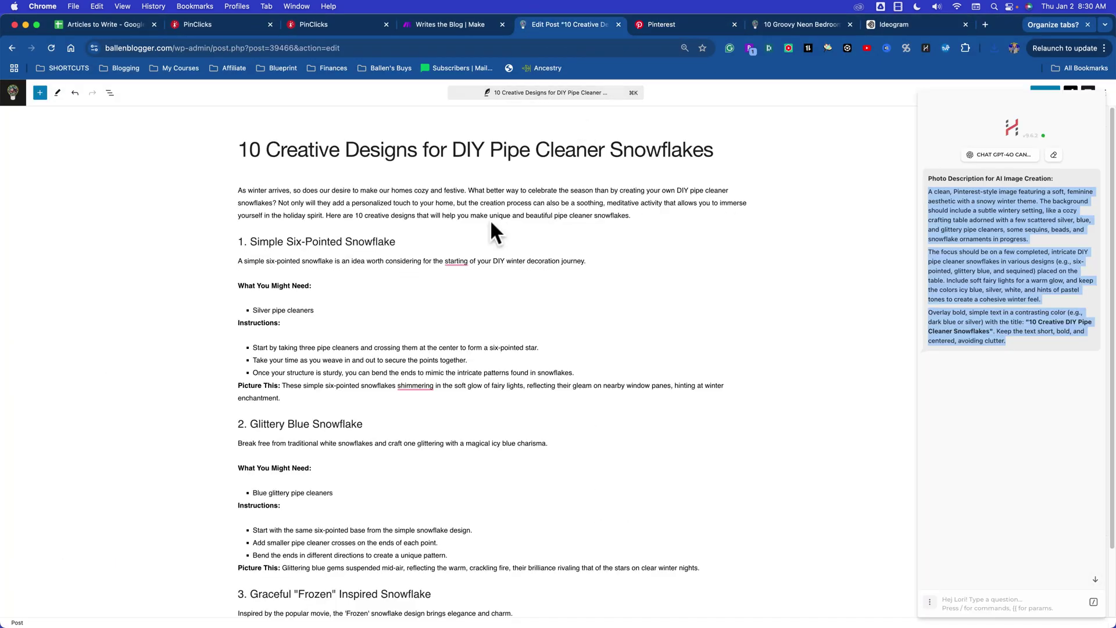
{"action": "left_click", "coordinate": [244, 149]}
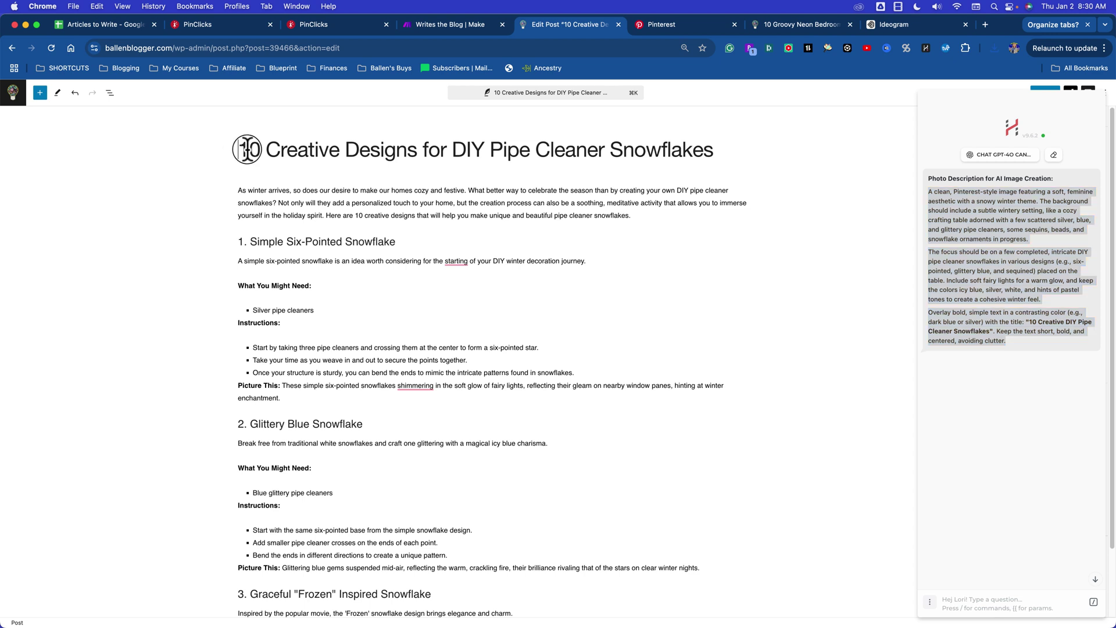
{"action": "left_click_drag", "start_coordinate": [752, 153], "coordinate": [336, 150]}
{"action": "left_click", "coordinate": [232, 149]}
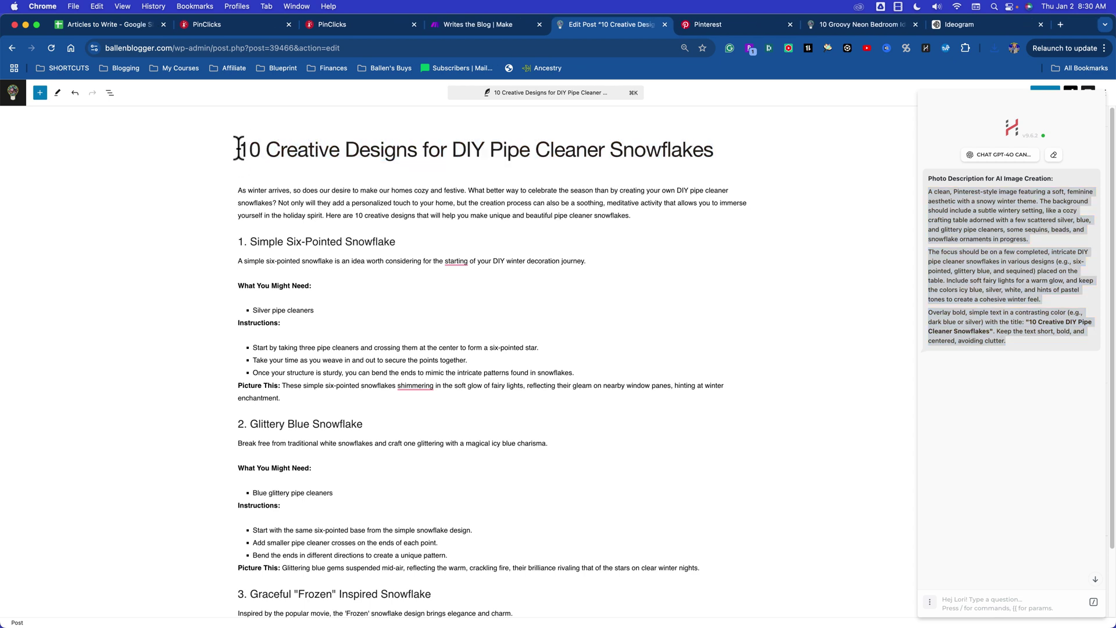
{"action": "left_click_drag", "start_coordinate": [239, 150], "coordinate": [710, 149]}
{"action": "key", "text": "super+c"}
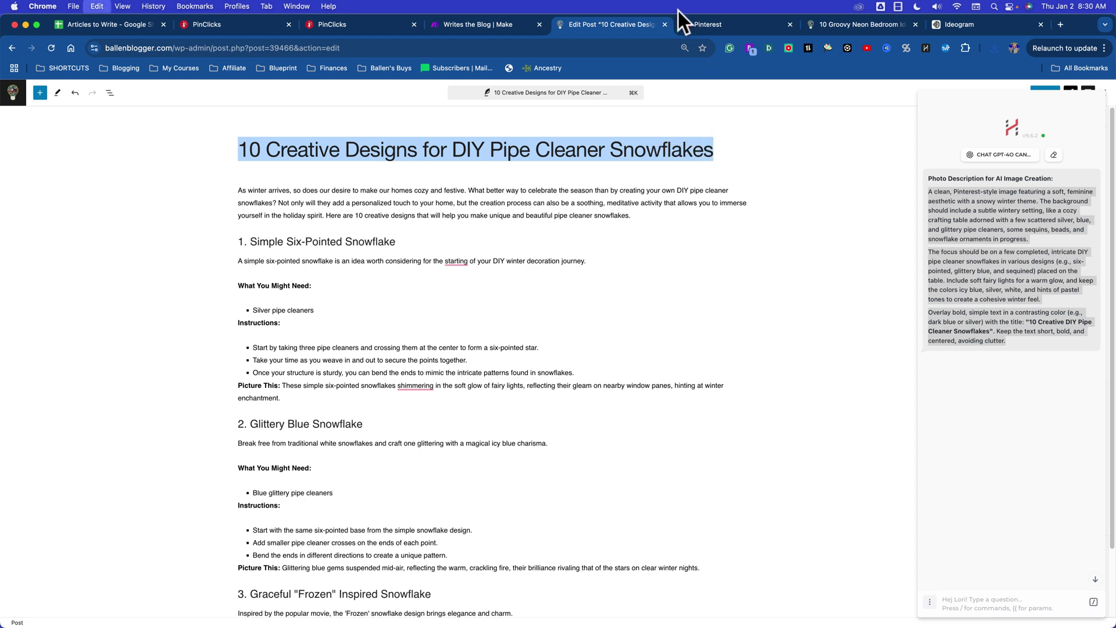
{"action": "left_click", "coordinate": [703, 24]}
{"action": "left_click", "coordinate": [643, 194]}
{"action": "key", "text": "super+v"}
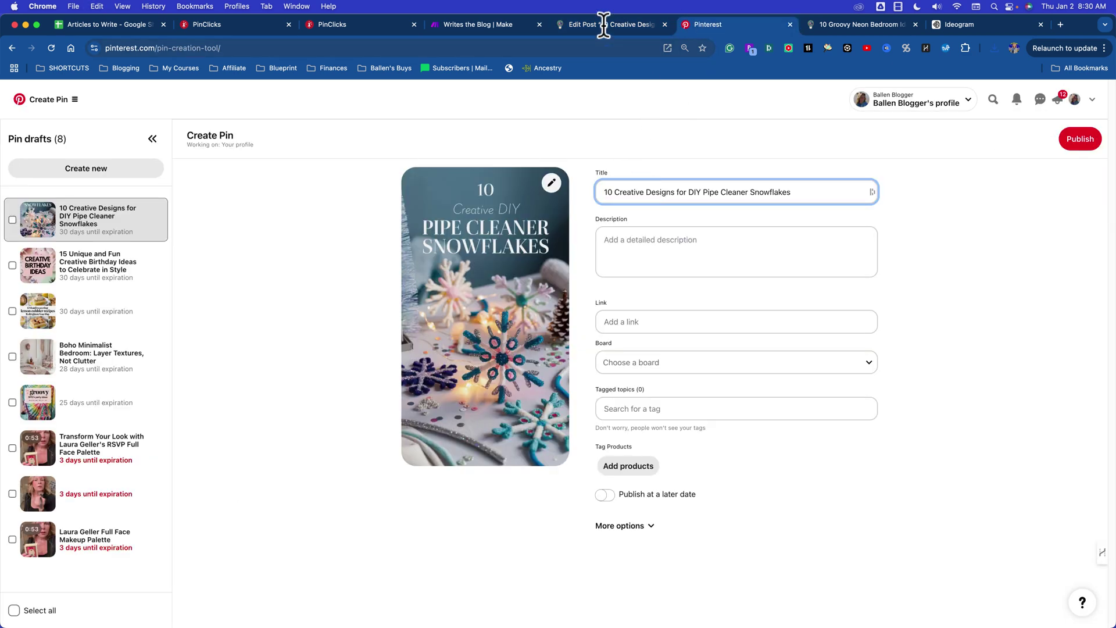
Step: Copy the post's opening paragraph for the pin description
{"action": "left_click", "coordinate": [599, 25]}
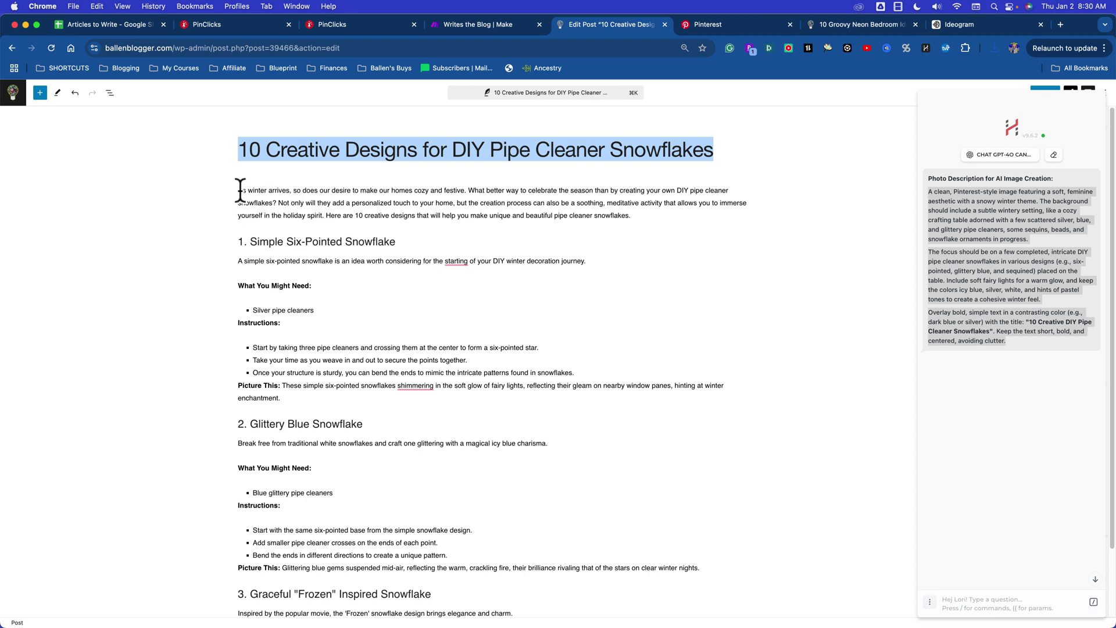
{"action": "left_click_drag", "start_coordinate": [240, 191], "coordinate": [658, 241]}
{"action": "key", "text": "super+c"}
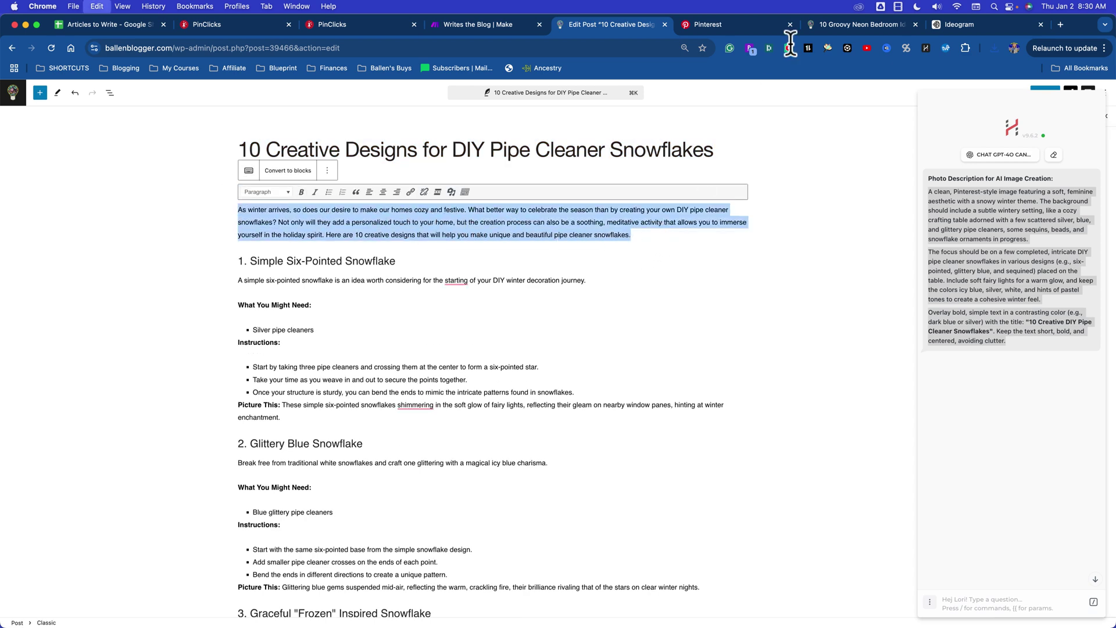
{"action": "left_click", "coordinate": [724, 26]}
{"action": "left_click", "coordinate": [611, 240]}
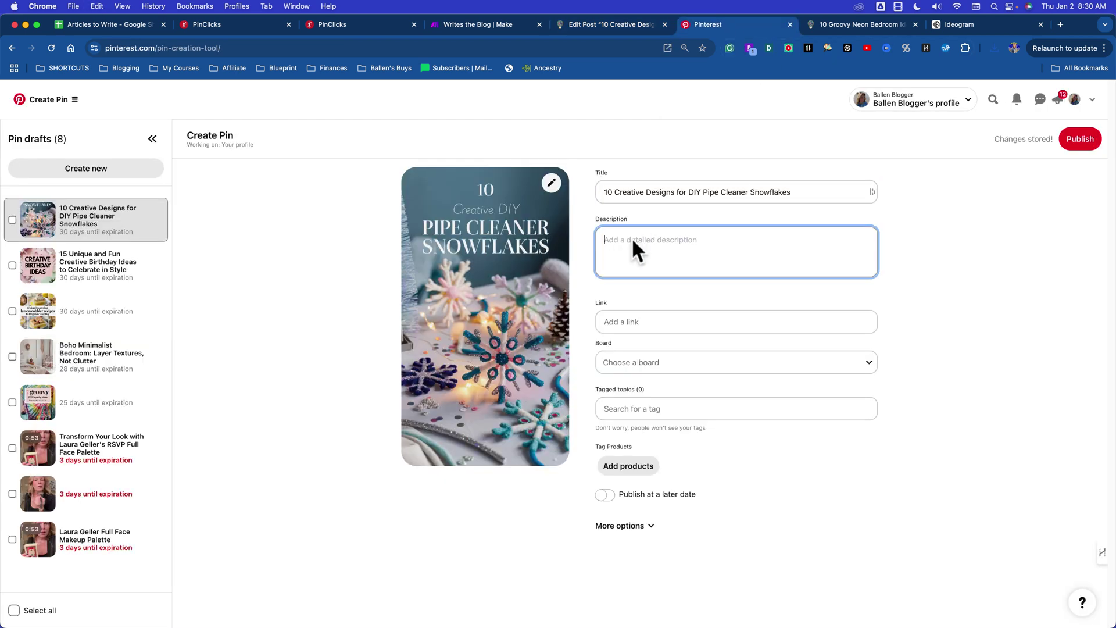
Step: Paste the opening paragraph as the pin description and create a new Winter Crafts board
{"action": "key", "text": "super+v"}
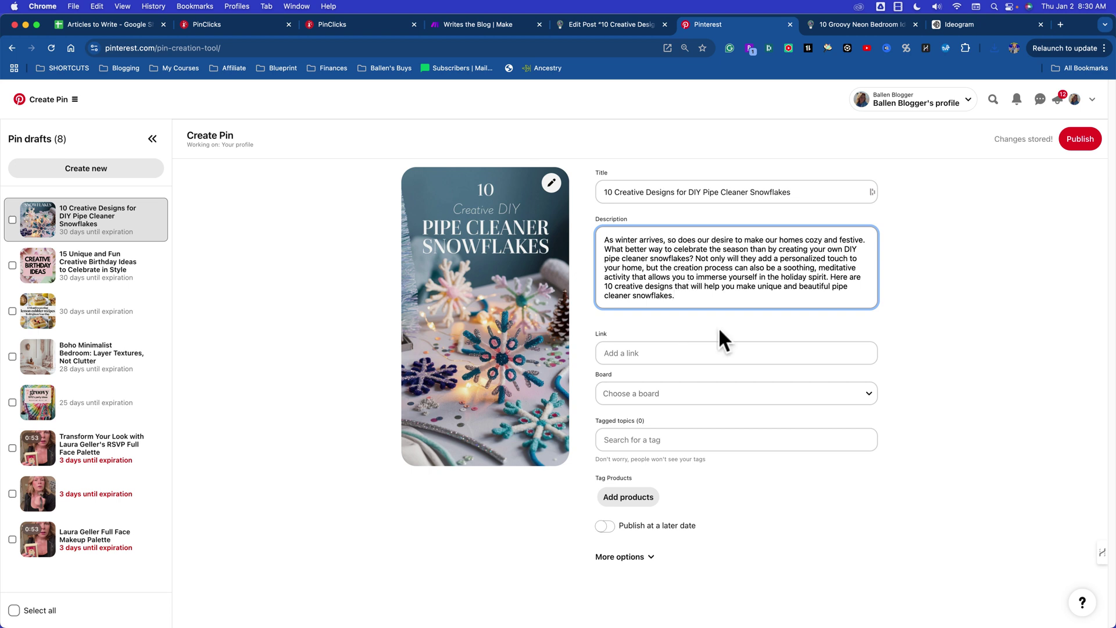
{"action": "left_click", "coordinate": [657, 394]}
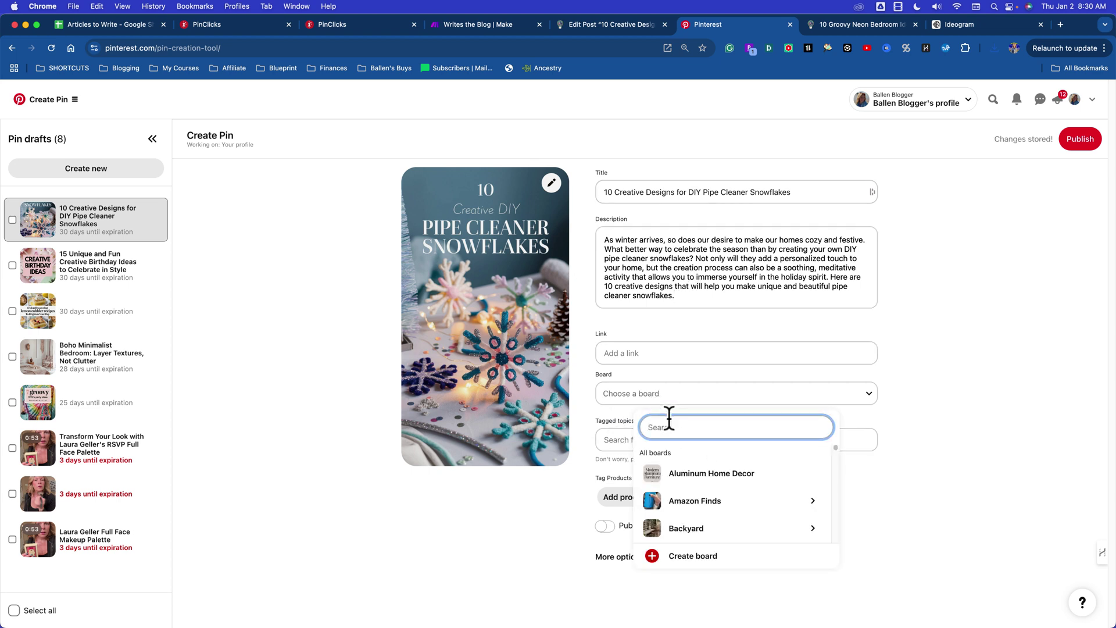
{"action": "type", "text": "cr"}
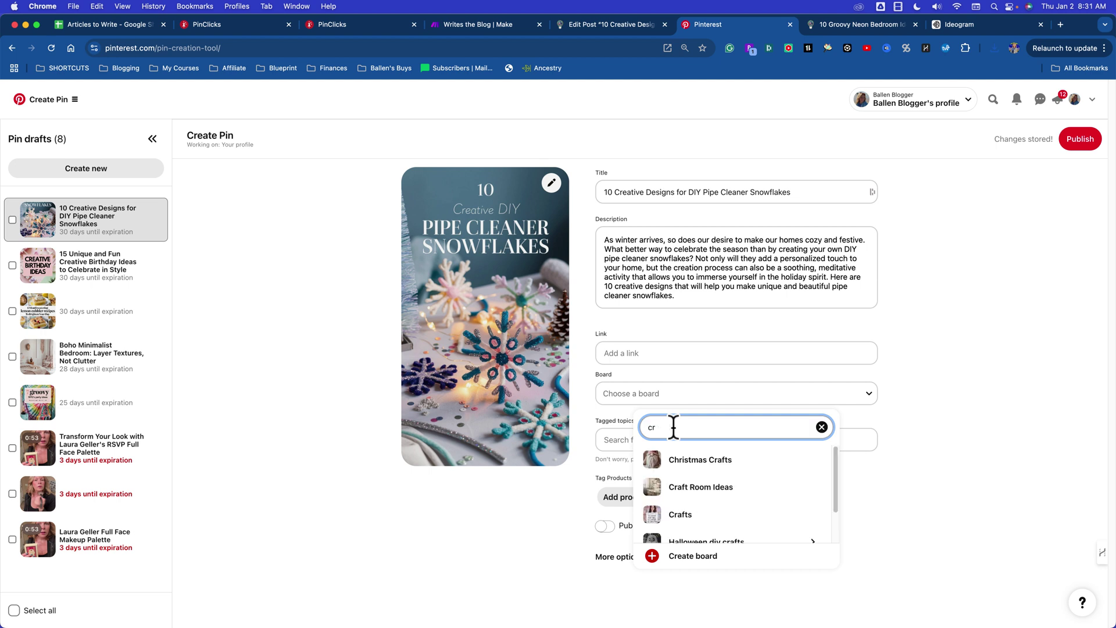
{"action": "key", "text": "BackSpace"}
{"action": "key", "text": "BackSpace"}
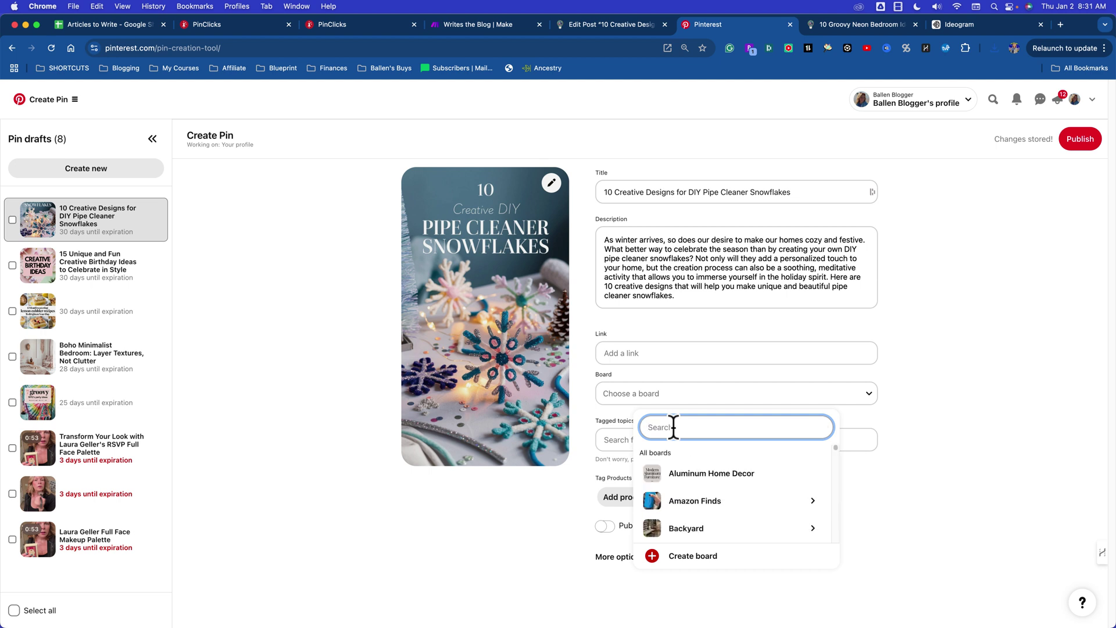
{"action": "left_click", "coordinate": [701, 558]}
{"action": "left_click", "coordinate": [493, 353]}
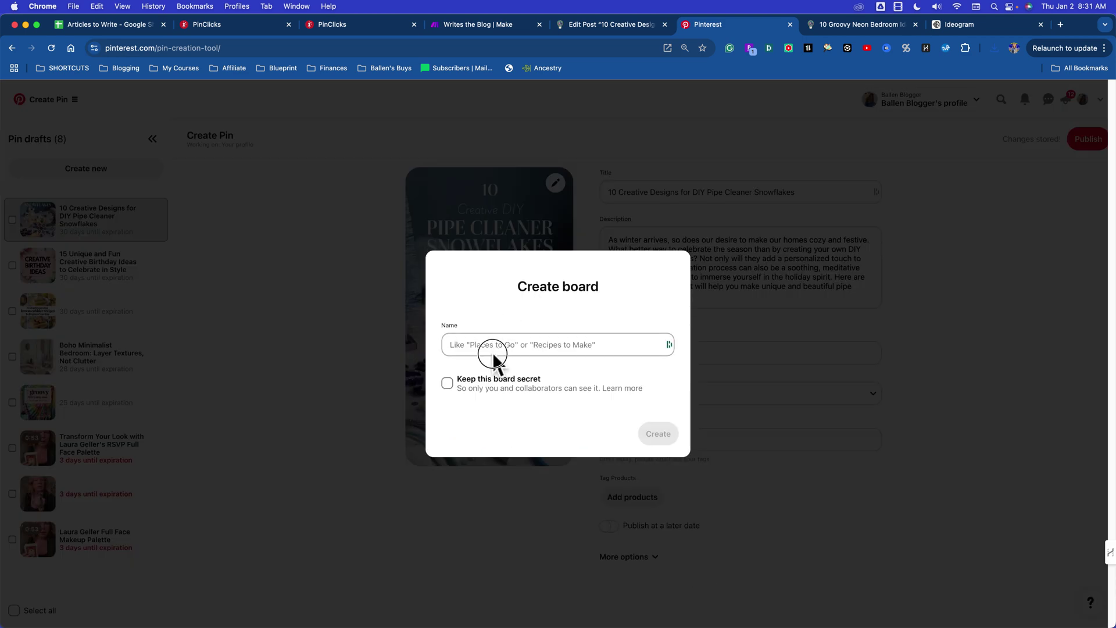
{"action": "type", "text": "Winter "}
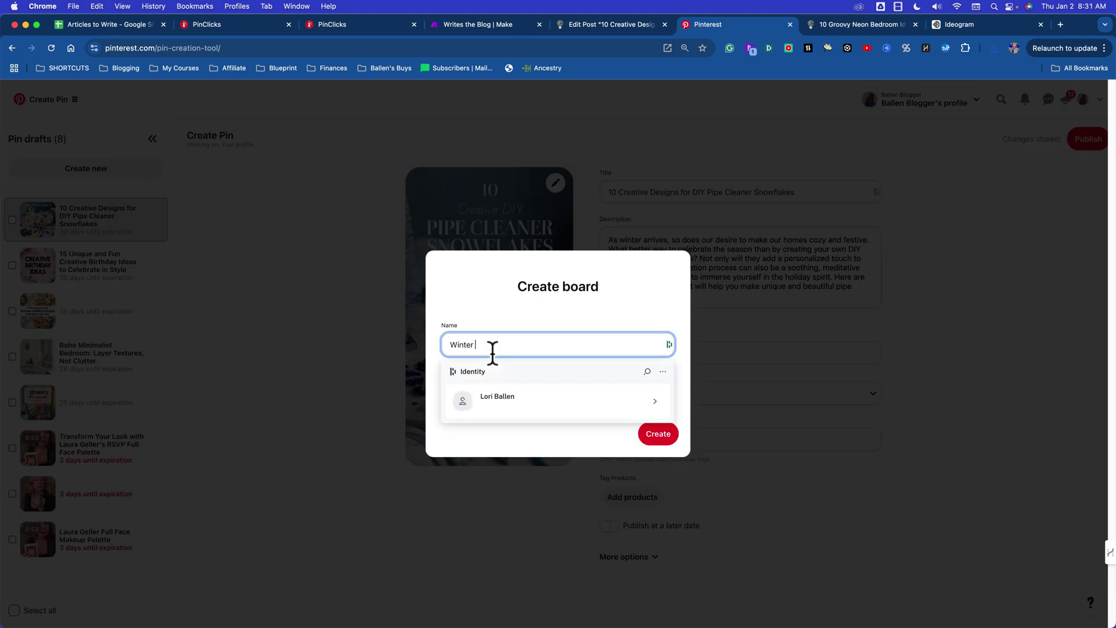
{"action": "type", "text": "Crafts"}
{"action": "left_click", "coordinate": [671, 440]}
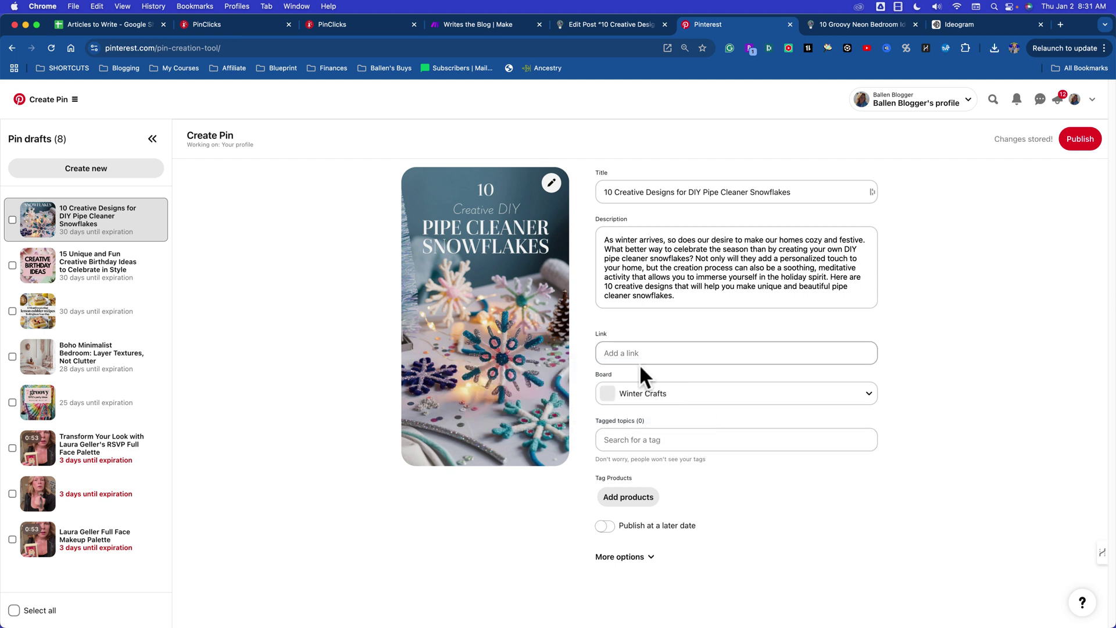
Step: Add 'winter crafts' and 'paper snowflakes' as tagged topics, then clear the leftover search text
{"action": "left_click", "coordinate": [649, 440]}
{"action": "type", "text": "winter "}
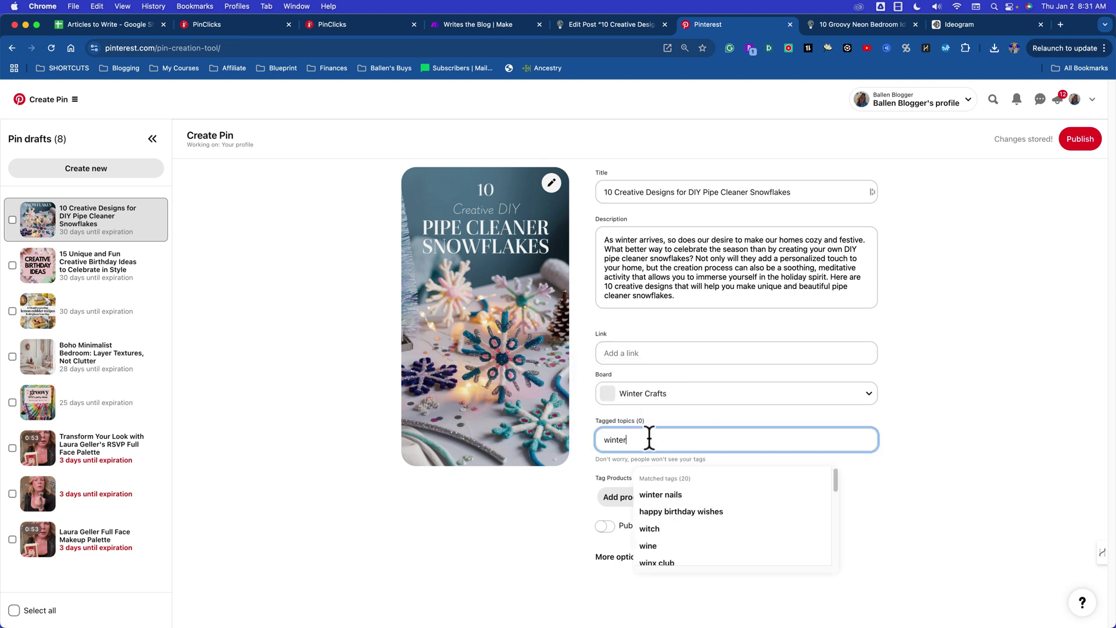
{"action": "type", "text": "craf"}
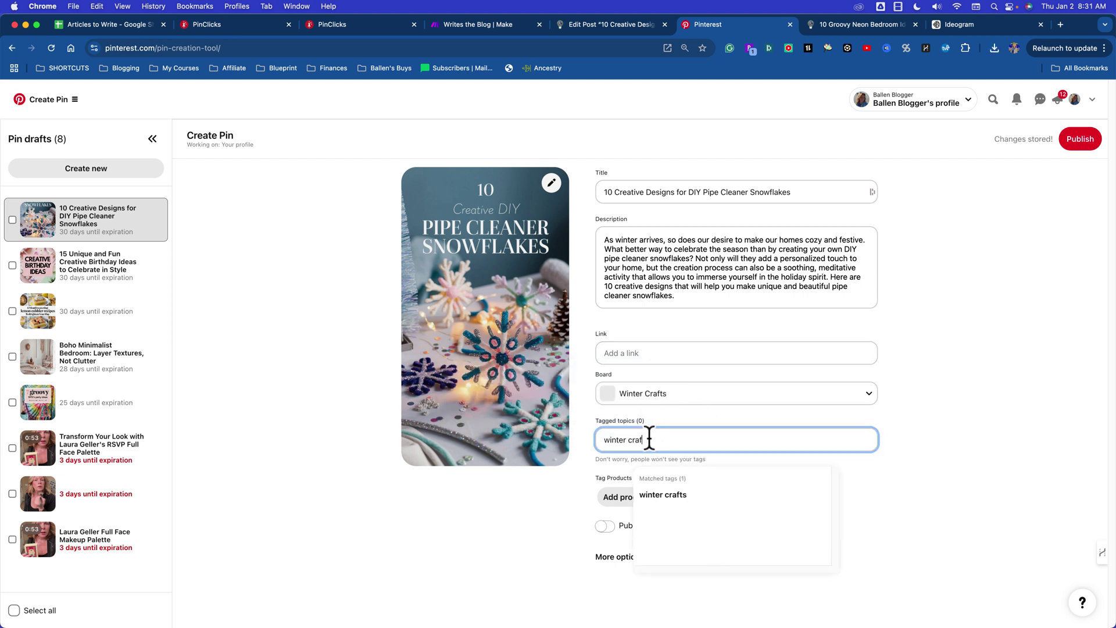
{"action": "left_click", "coordinate": [683, 494]}
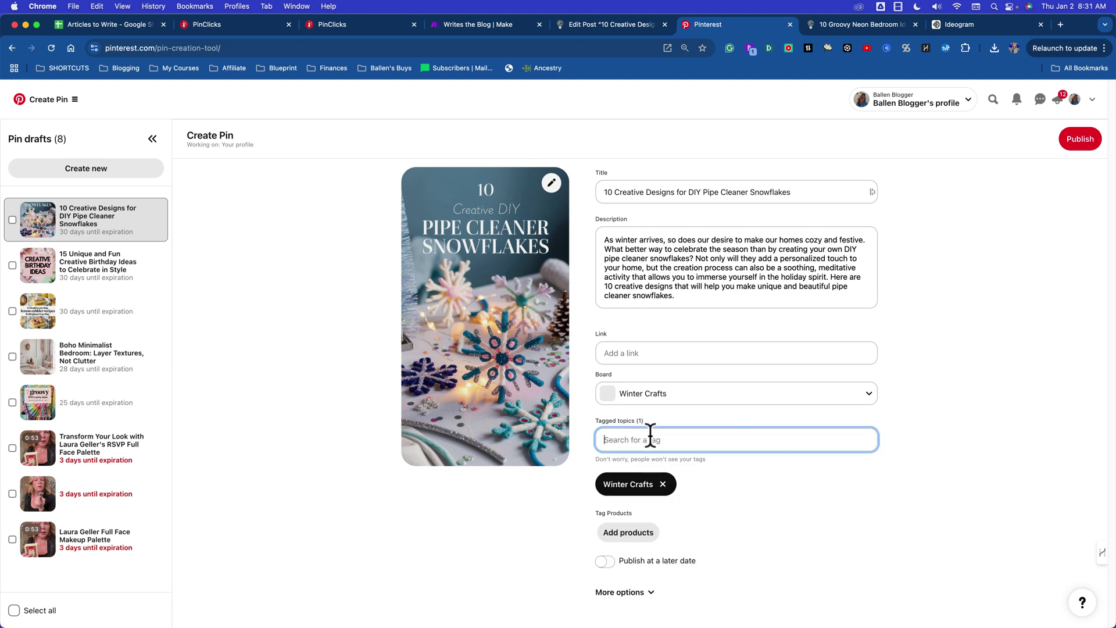
{"action": "type", "text": "snowflake"}
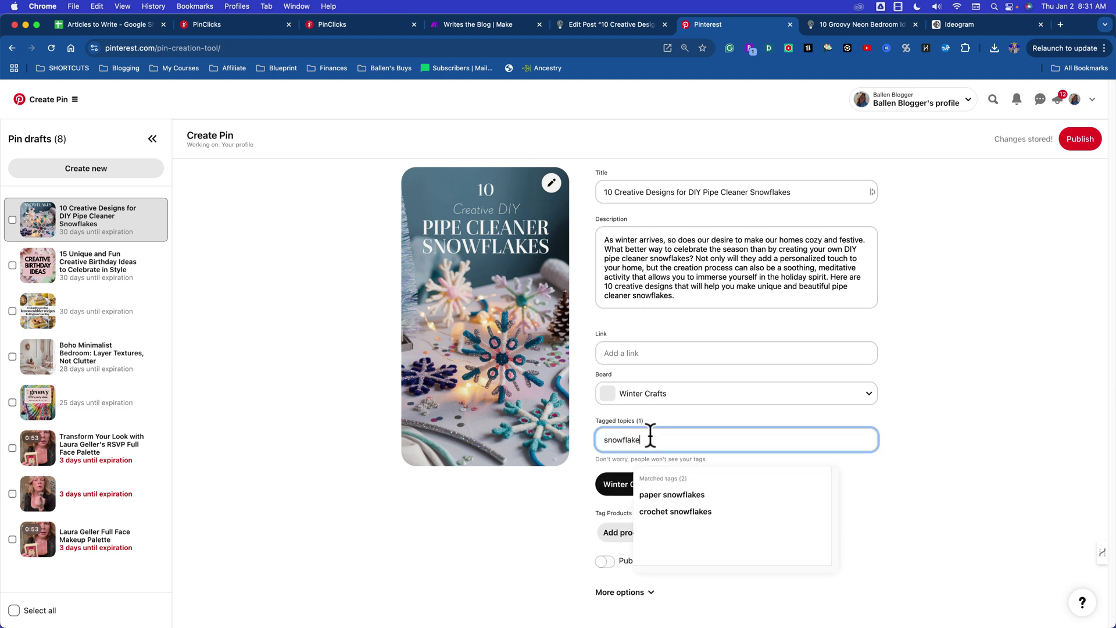
{"action": "left_click", "coordinate": [678, 494]}
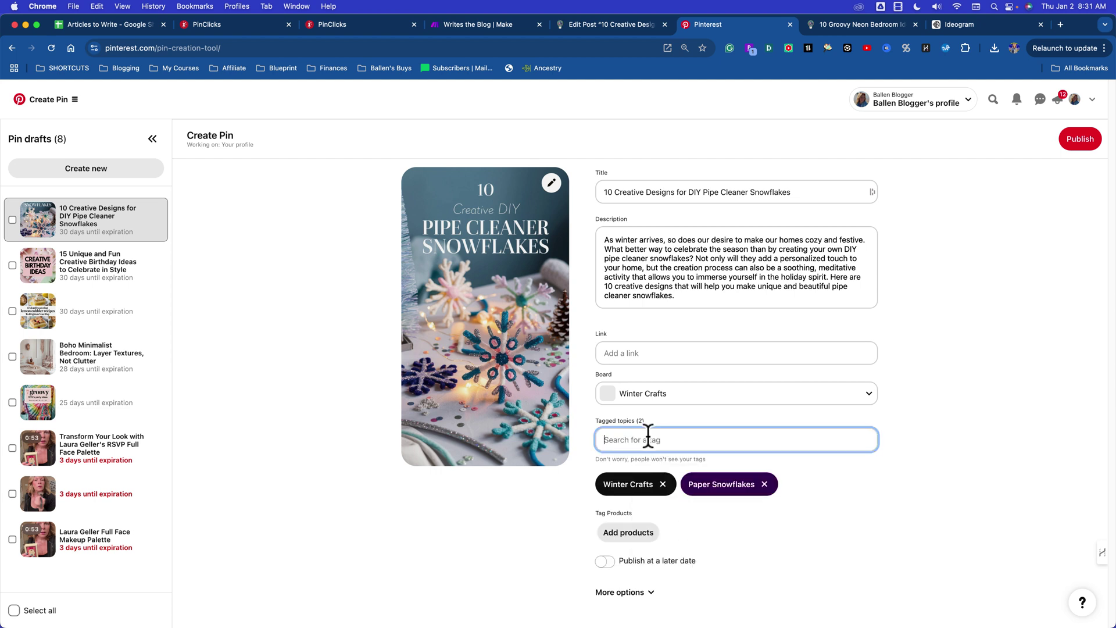
{"action": "type", "text": "diy "}
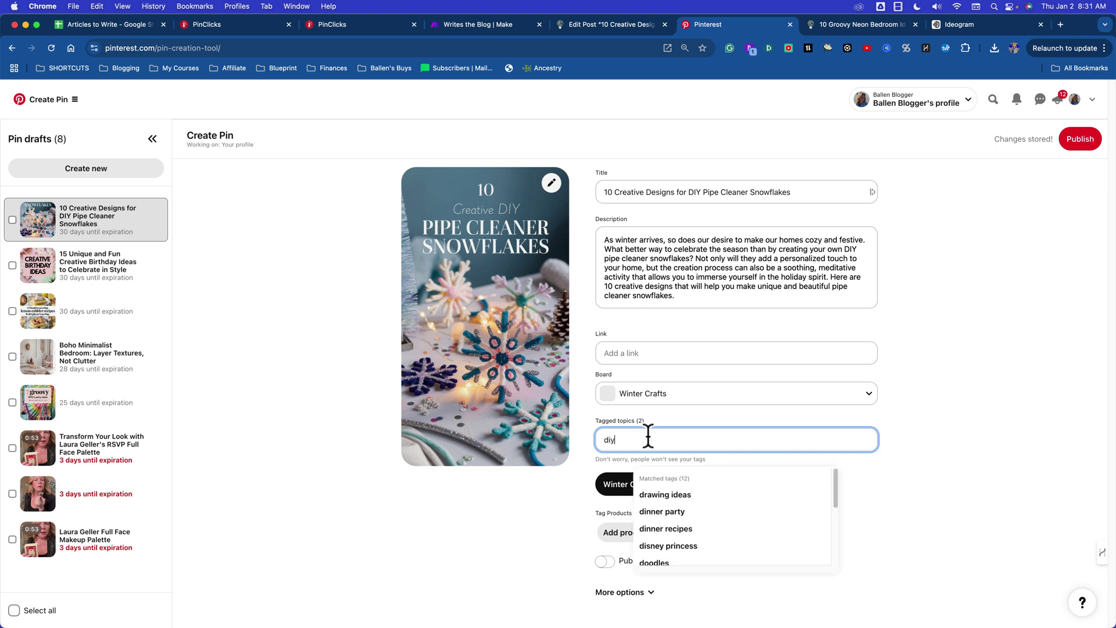
{"action": "type", "text": "crafts"}
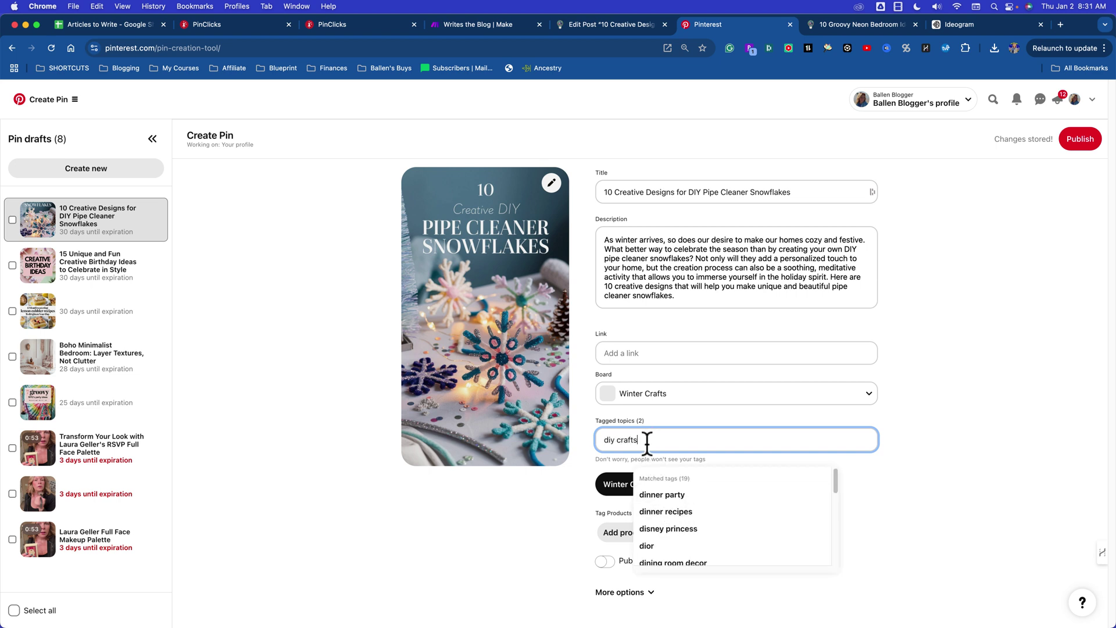
{"action": "left_click_drag", "start_coordinate": [644, 441], "coordinate": [598, 440]}
{"action": "type", "text": "snowflake"}
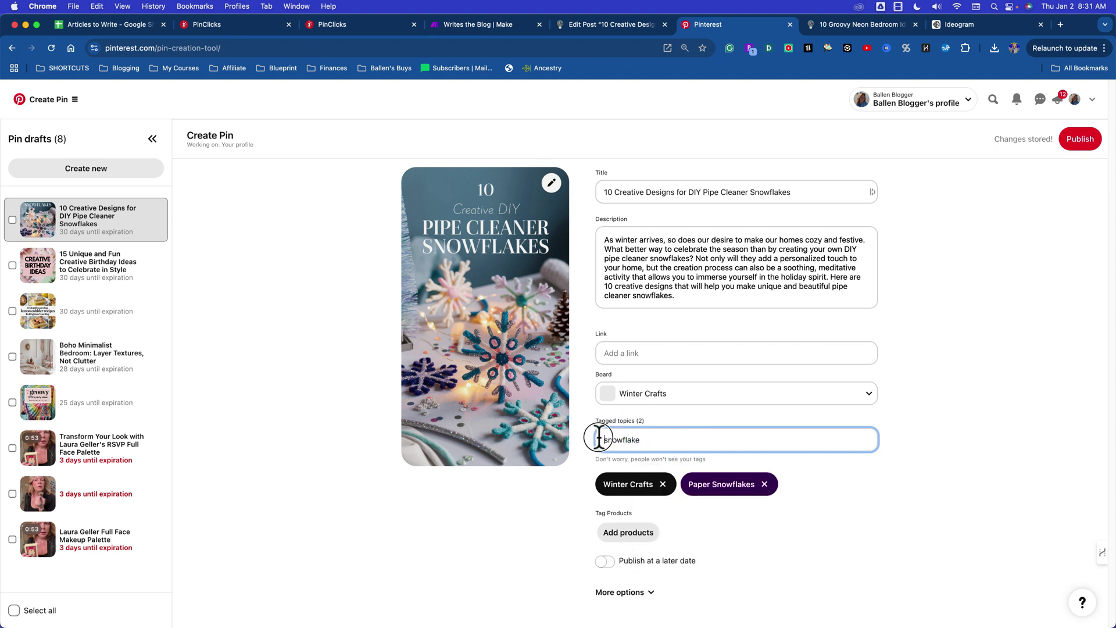
{"action": "left_click_drag", "start_coordinate": [597, 436], "coordinate": [657, 440]}
{"action": "key", "text": "BackSpace"}
Step: Close the neon bedroom post tab
{"action": "left_click", "coordinate": [620, 27]}
{"action": "left_click", "coordinate": [832, 27]}
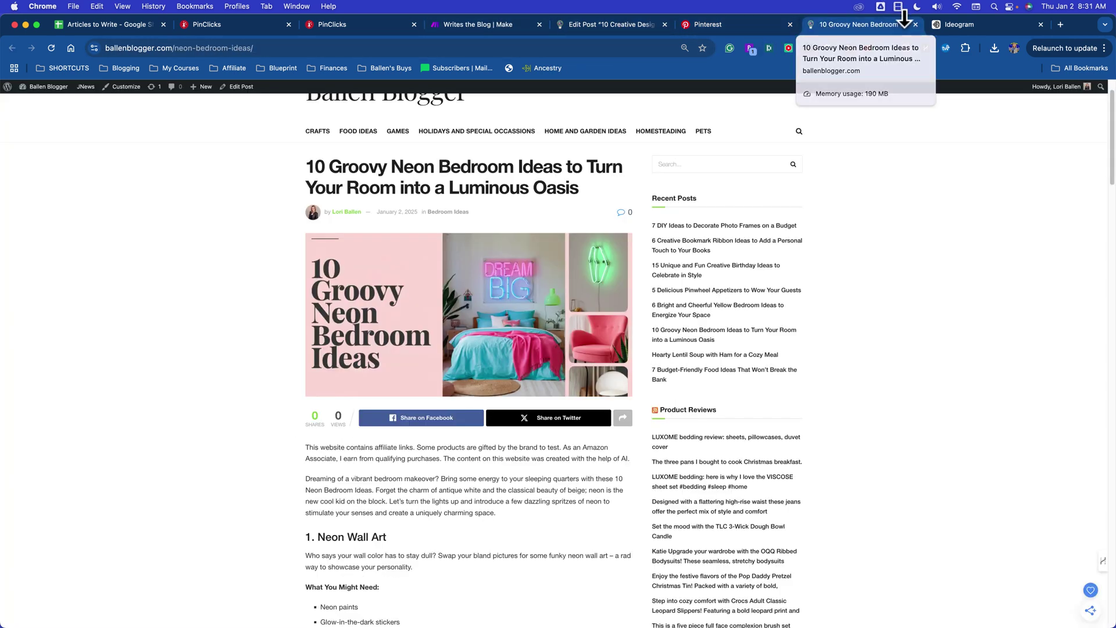
{"action": "left_click", "coordinate": [915, 24]}
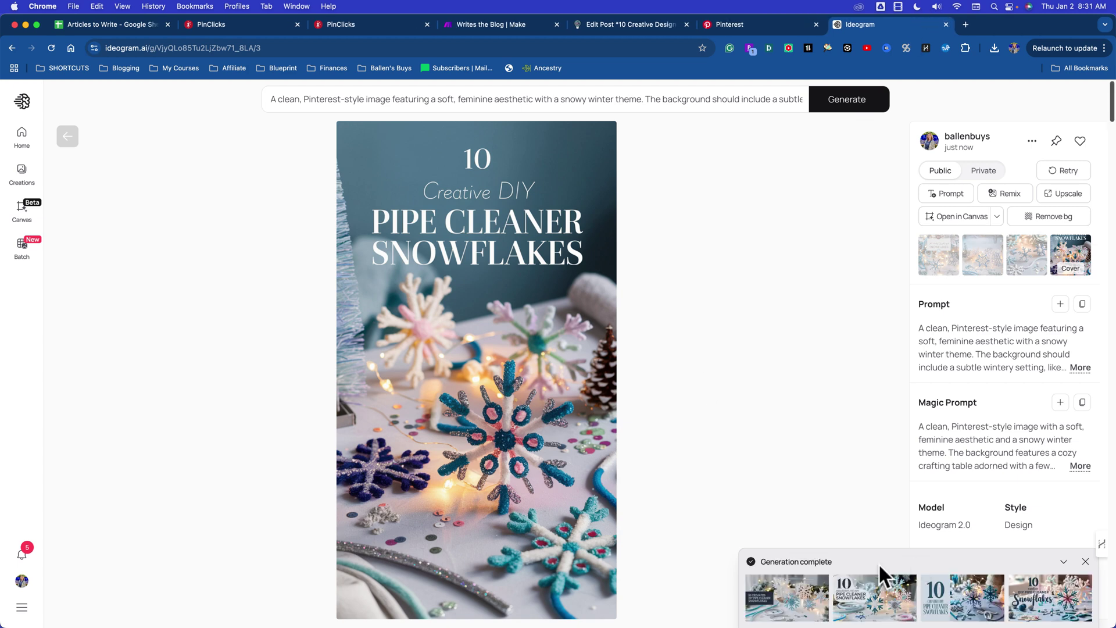
Step: Open the latest snowflake image and compare its variations, settling on the Snowflakes cover
{"action": "left_click", "coordinate": [1078, 602]}
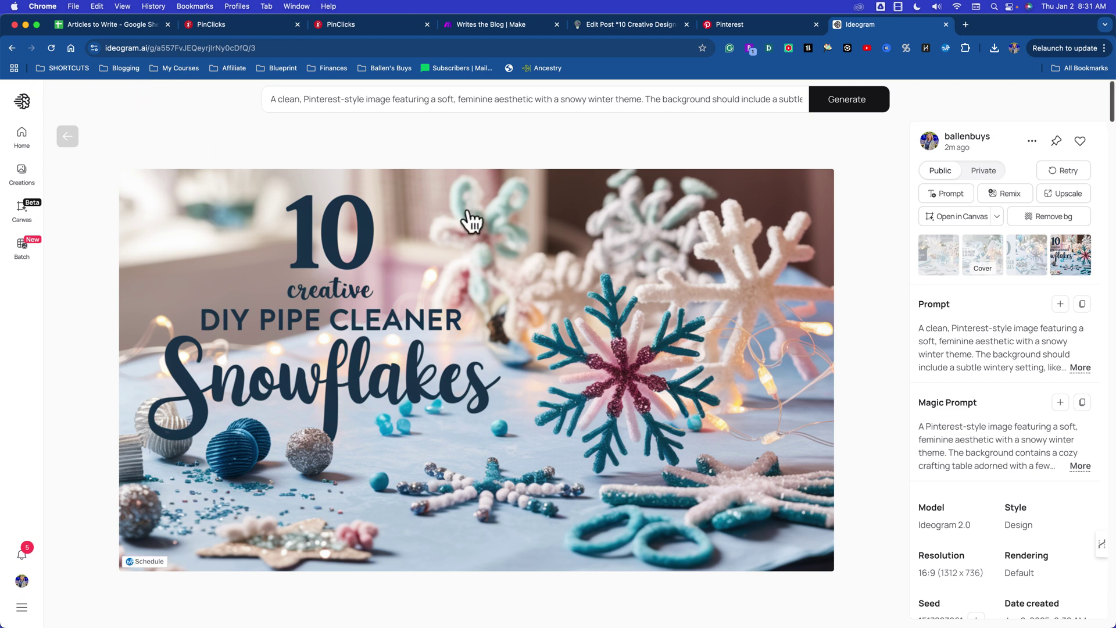
{"action": "left_click", "coordinate": [1026, 267]}
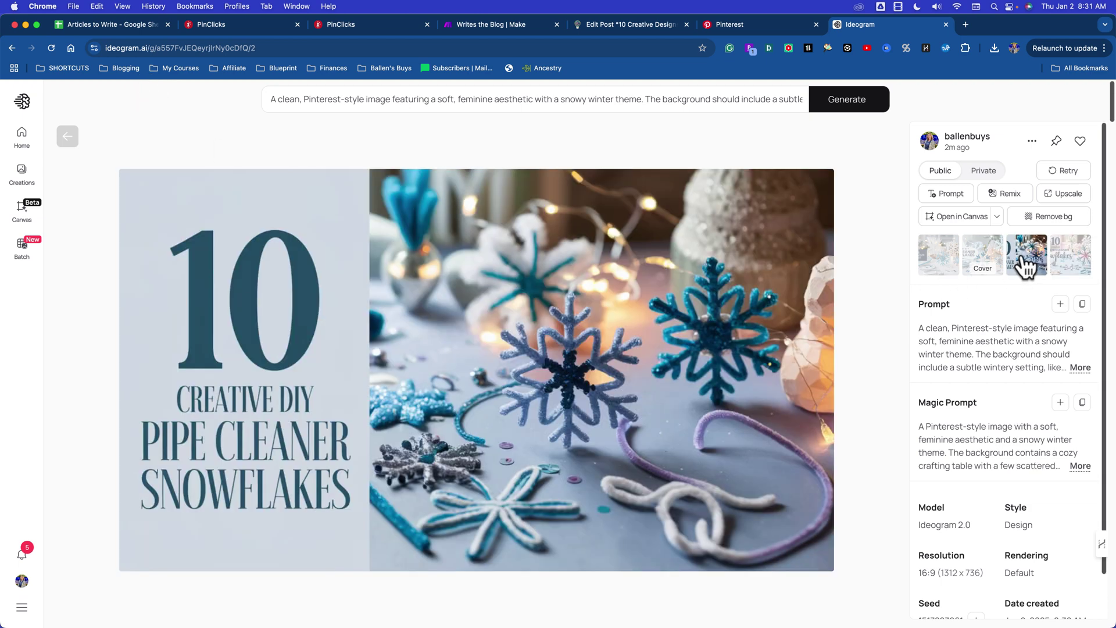
{"action": "left_click", "coordinate": [984, 265]}
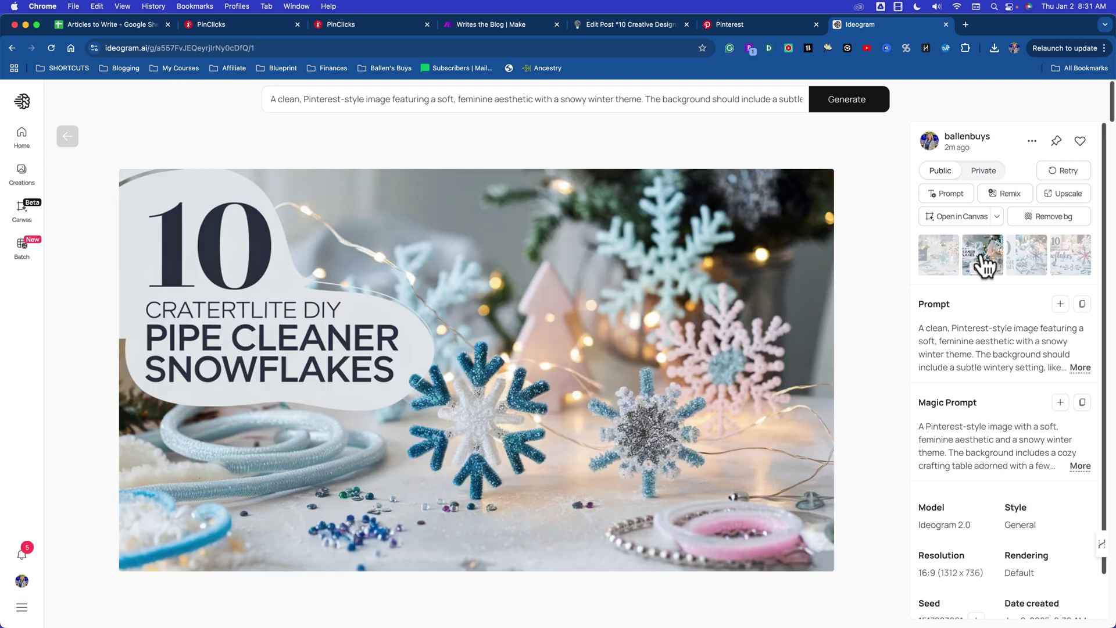
{"action": "left_click", "coordinate": [941, 263]}
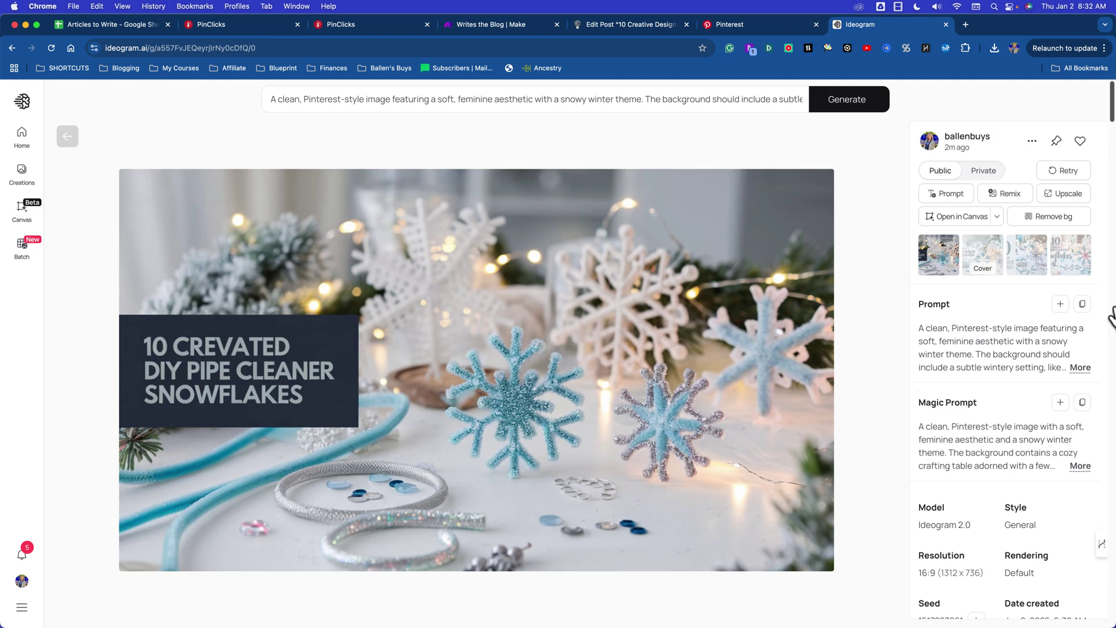
{"action": "left_click", "coordinate": [1080, 269]}
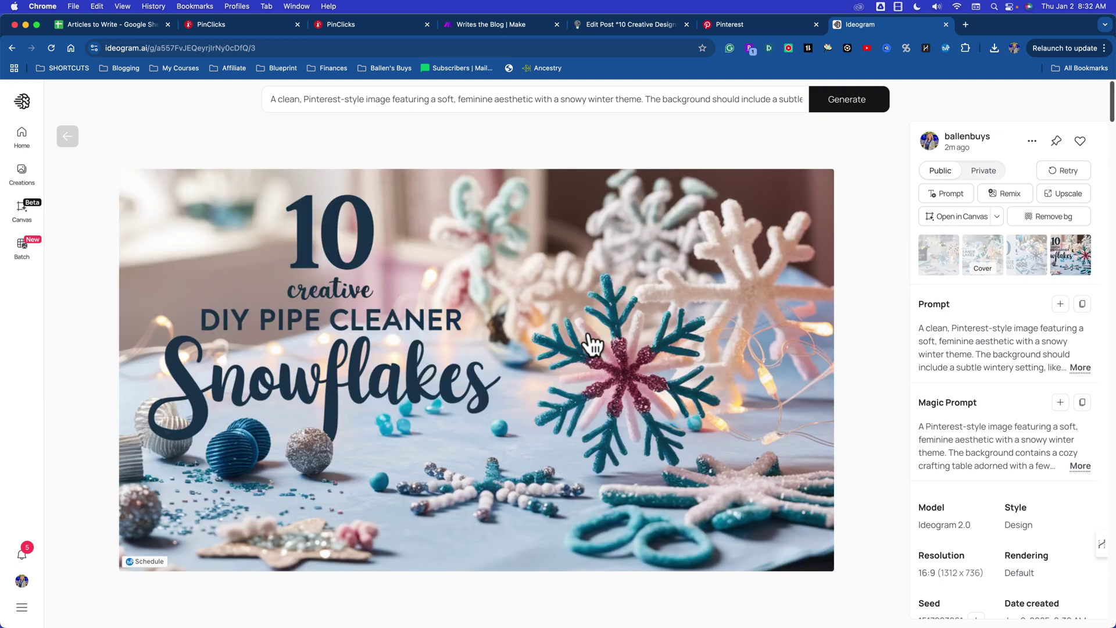
Step: Download the 16:9 Snowflakes cover as 'pipe cleaner snowflake article'
{"action": "left_click", "coordinate": [1032, 141]}
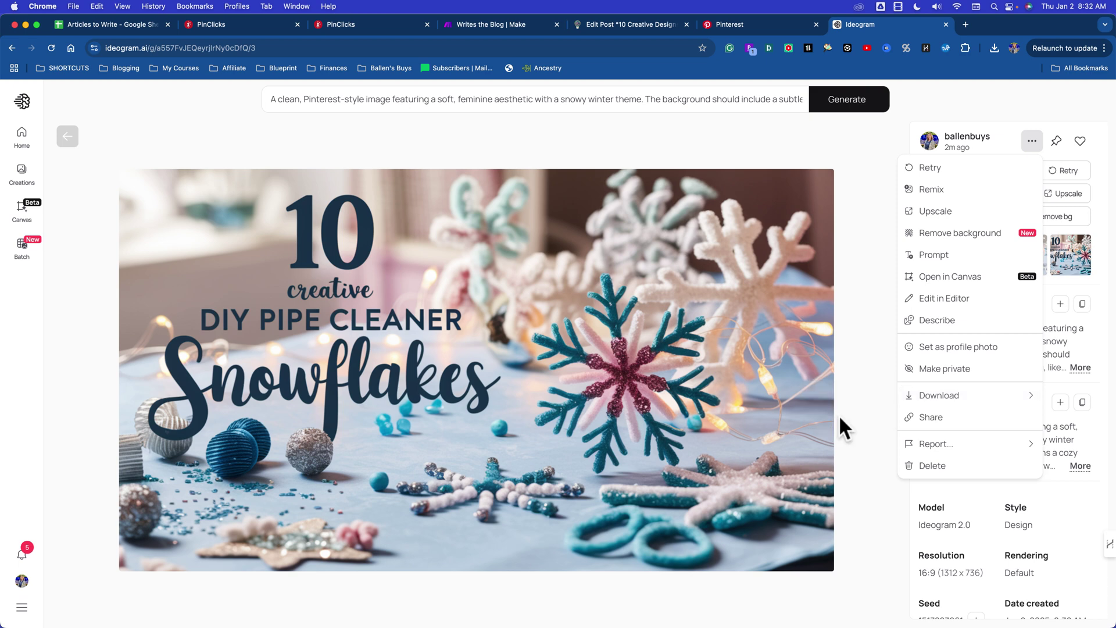
{"action": "type", "text": "pipe cleaner snowfl"}
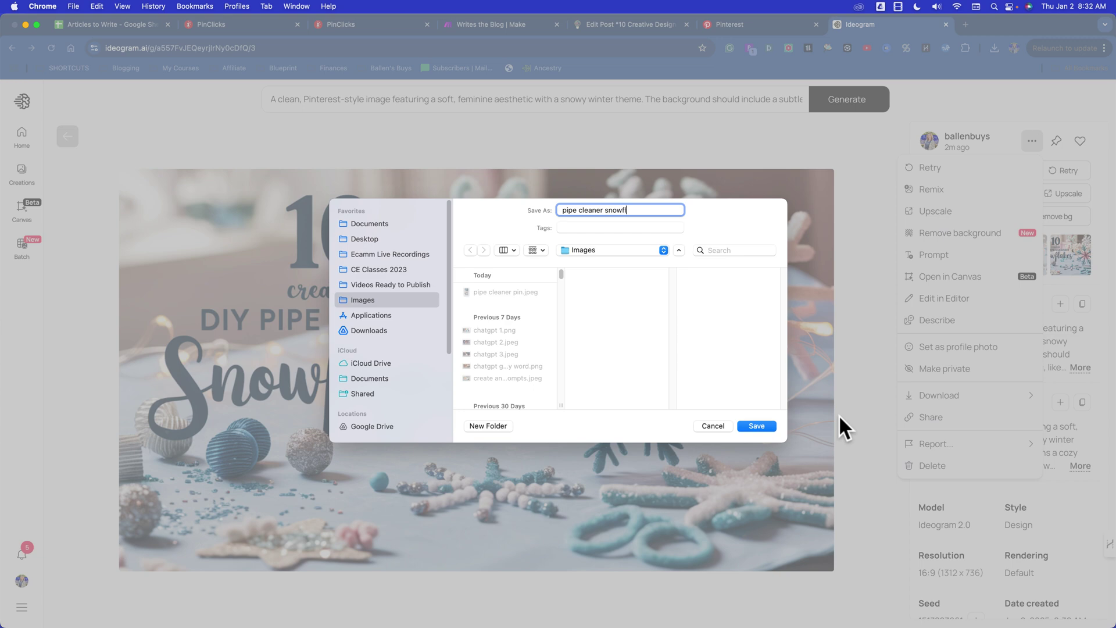
{"action": "type", "text": "ake article"}
{"action": "key", "text": "Return"}
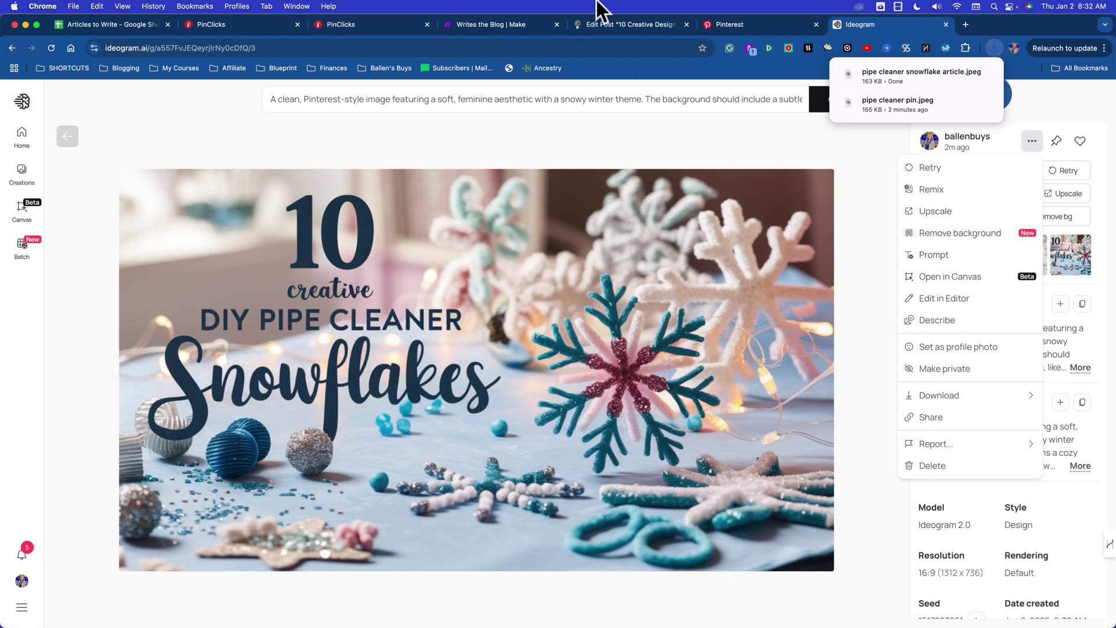
Step: Close the AI assistant panel and upload pipe cleaner snowflake article.jpeg as a featured-image candidate
{"action": "left_click", "coordinate": [645, 24]}
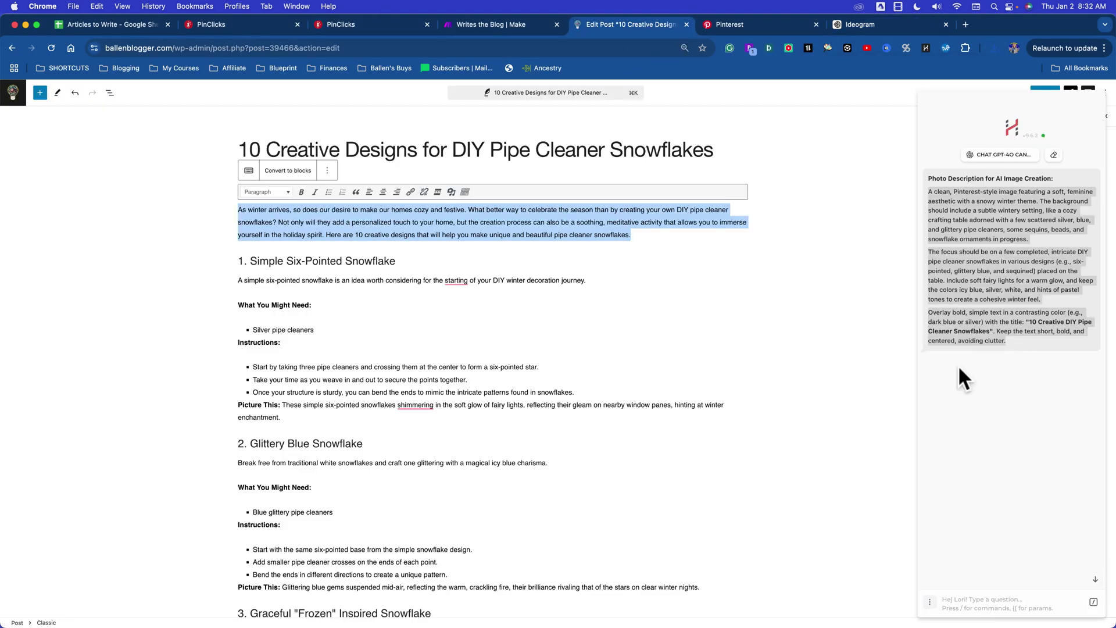
{"action": "left_click", "coordinate": [1095, 100]}
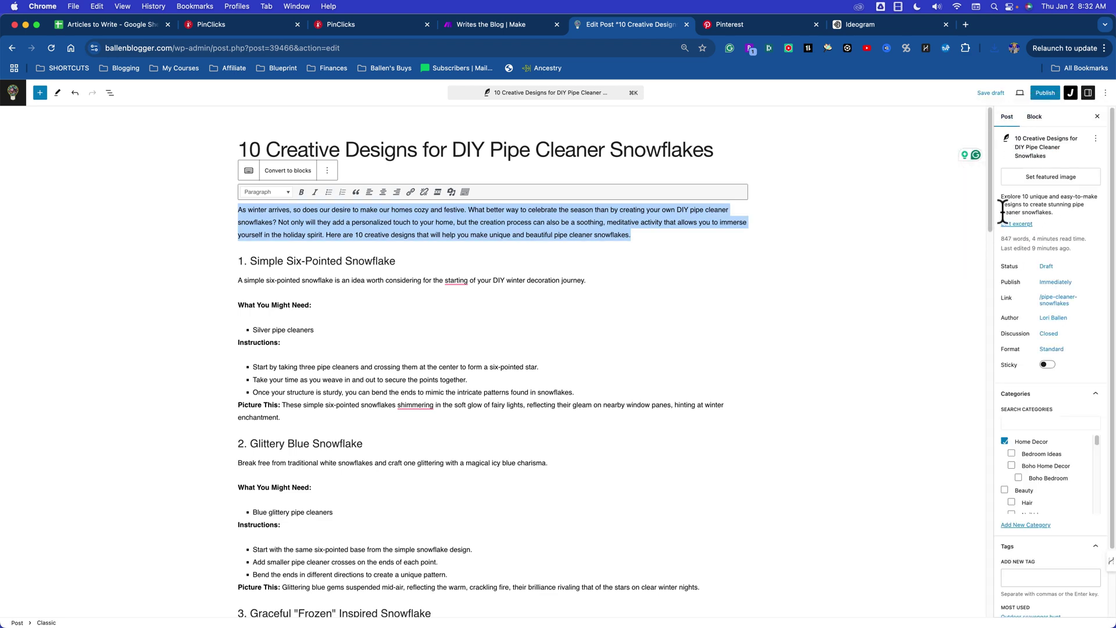
{"action": "left_click", "coordinate": [1047, 177]}
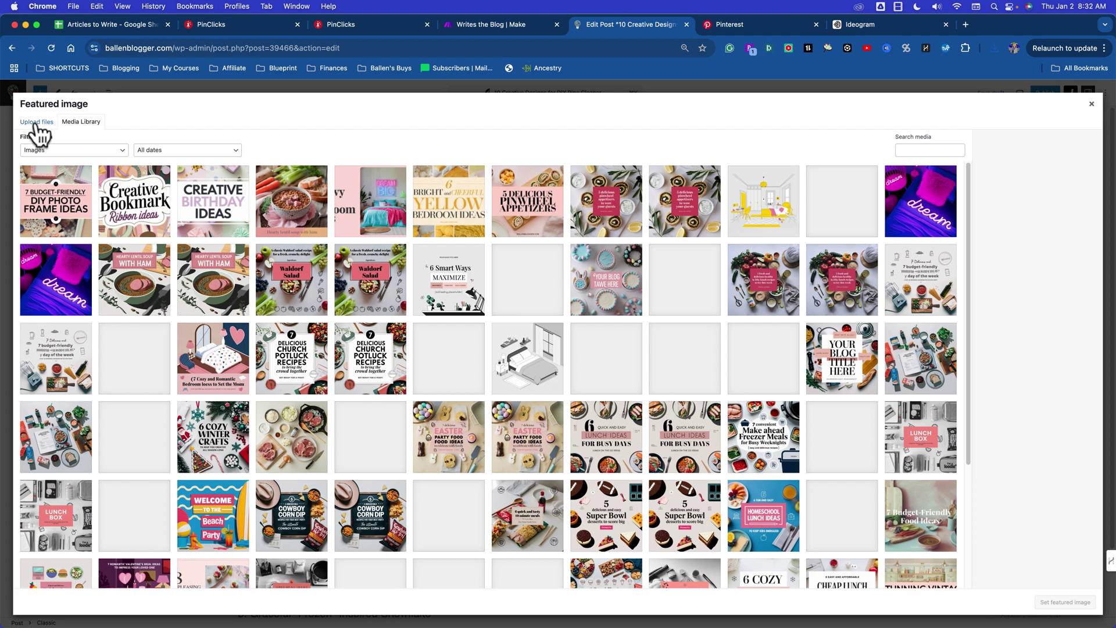
{"action": "left_click", "coordinate": [36, 122]}
{"action": "left_click", "coordinate": [569, 320]}
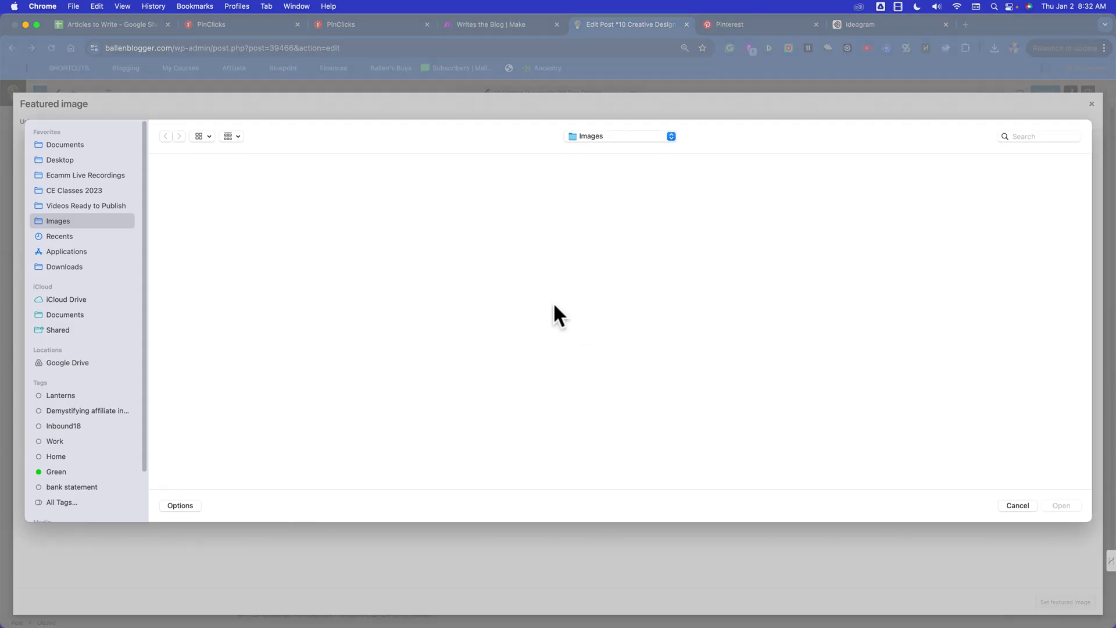
{"action": "left_click", "coordinate": [252, 207]}
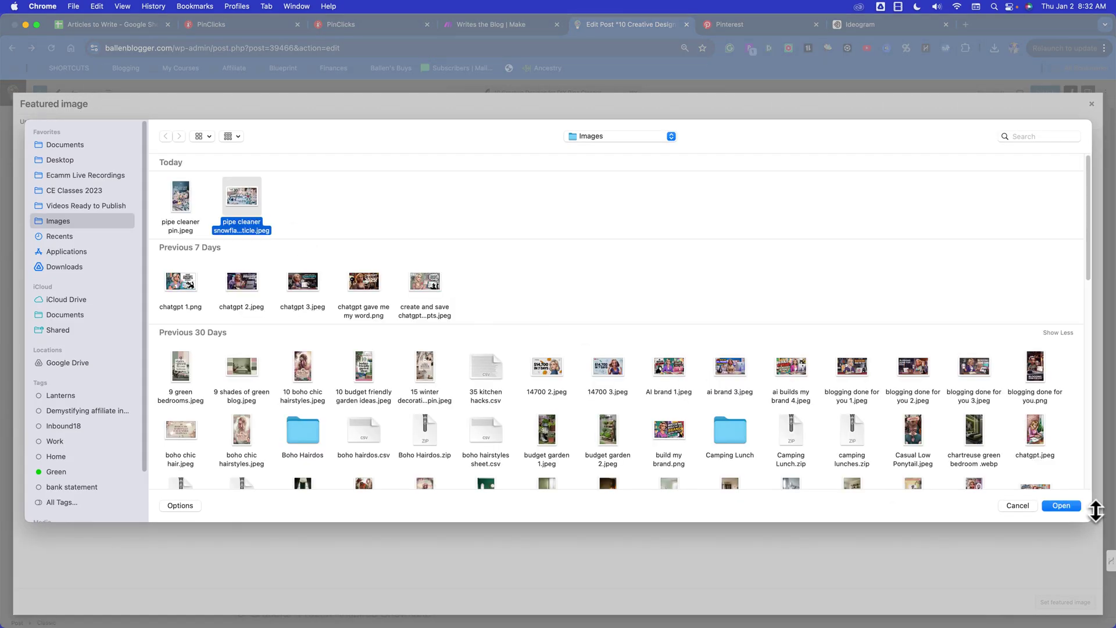
{"action": "left_click", "coordinate": [1061, 505]}
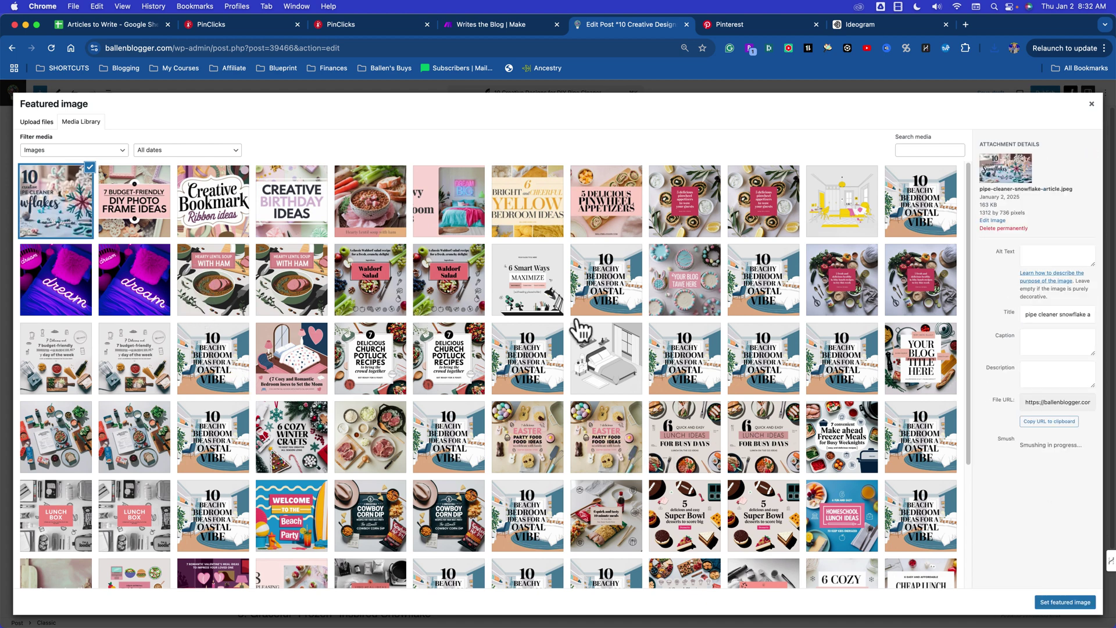
Step: Paste the post intro as the image description and set it as the featured image
{"action": "left_click", "coordinate": [1043, 371]}
{"action": "key", "text": "super+v"}
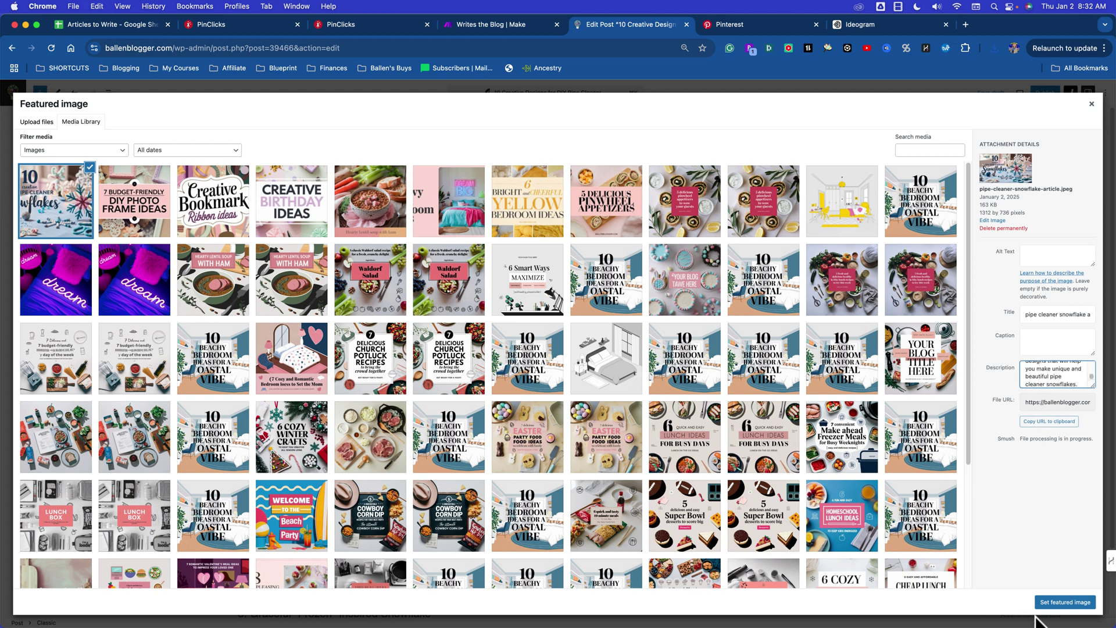
{"action": "left_click", "coordinate": [1069, 603]}
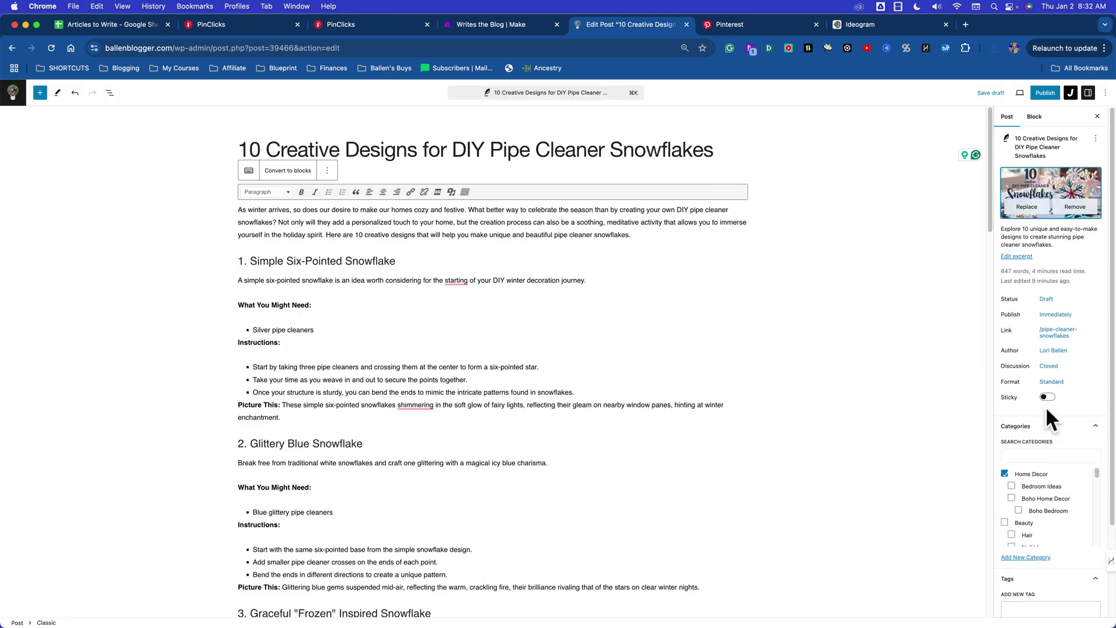
Step: File the post under the Crafts category
{"action": "scroll", "coordinate": [1046, 409], "scroll_direction": "down", "scroll_amount": 2}
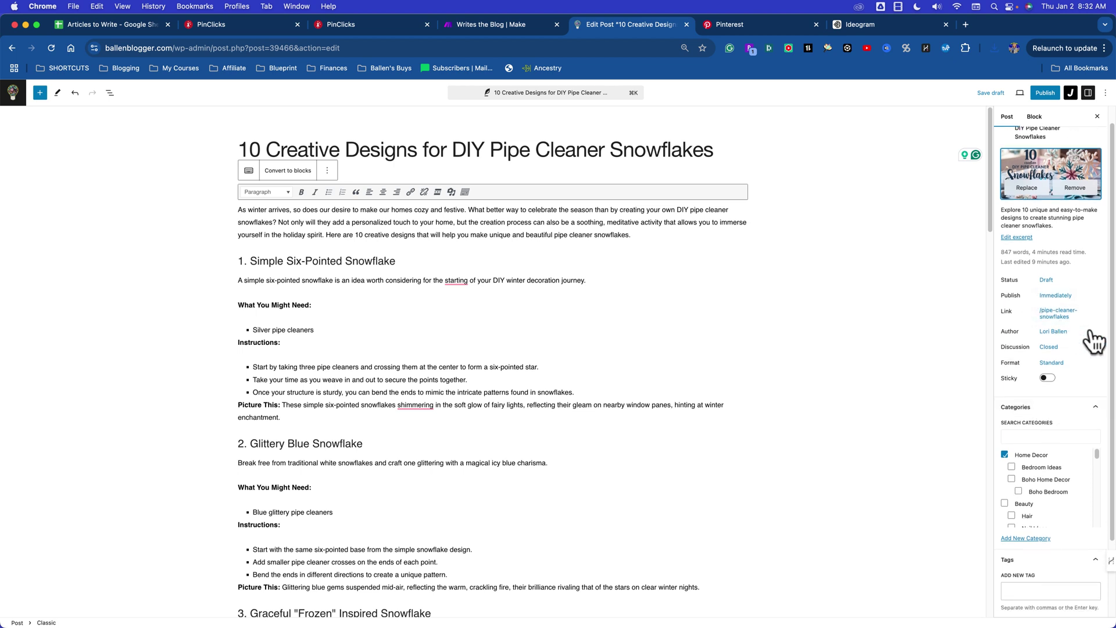
{"action": "left_click", "coordinate": [1021, 436]}
{"action": "type", "text": "craf"}
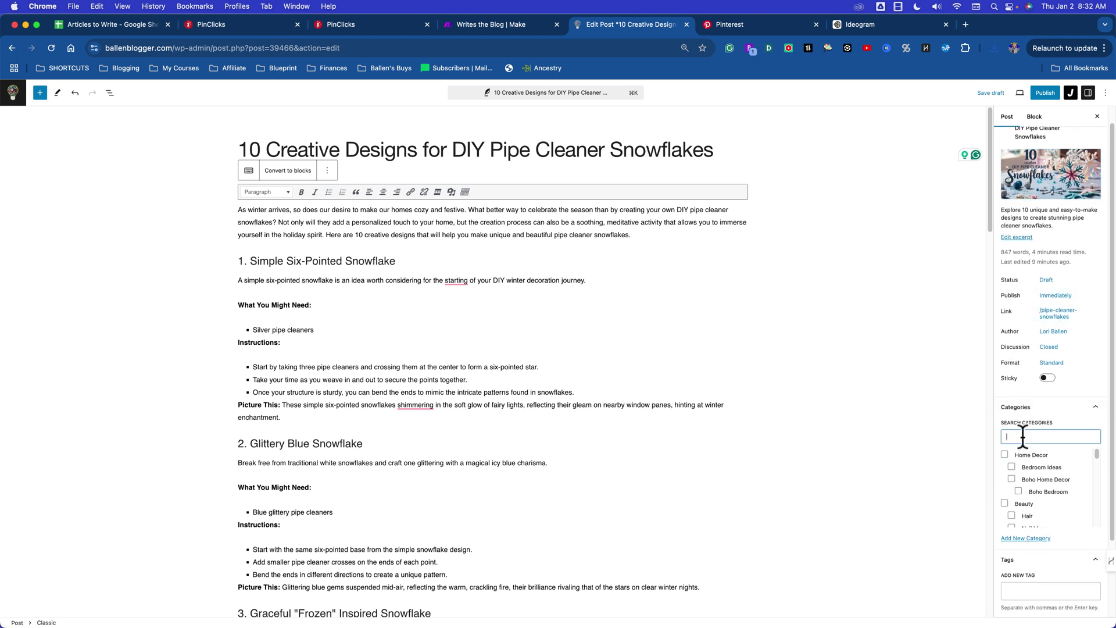
{"action": "type", "text": "t"}
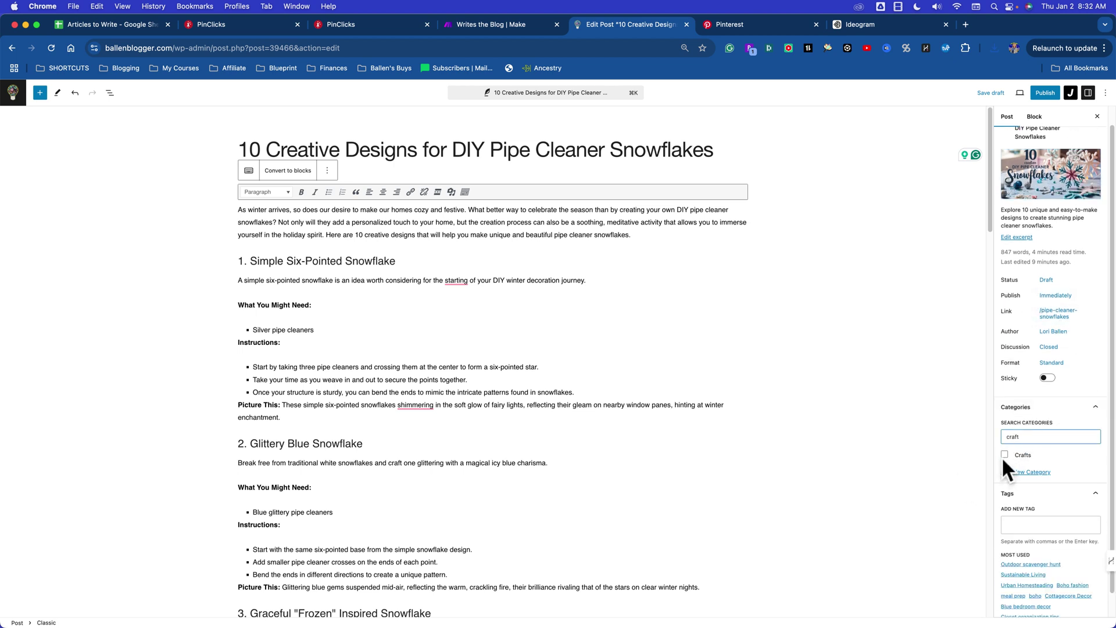
{"action": "left_click", "coordinate": [1004, 455]}
Step: Add the tags 'winter crafts' and 'snowflakes' to the post
{"action": "left_click", "coordinate": [1027, 522]}
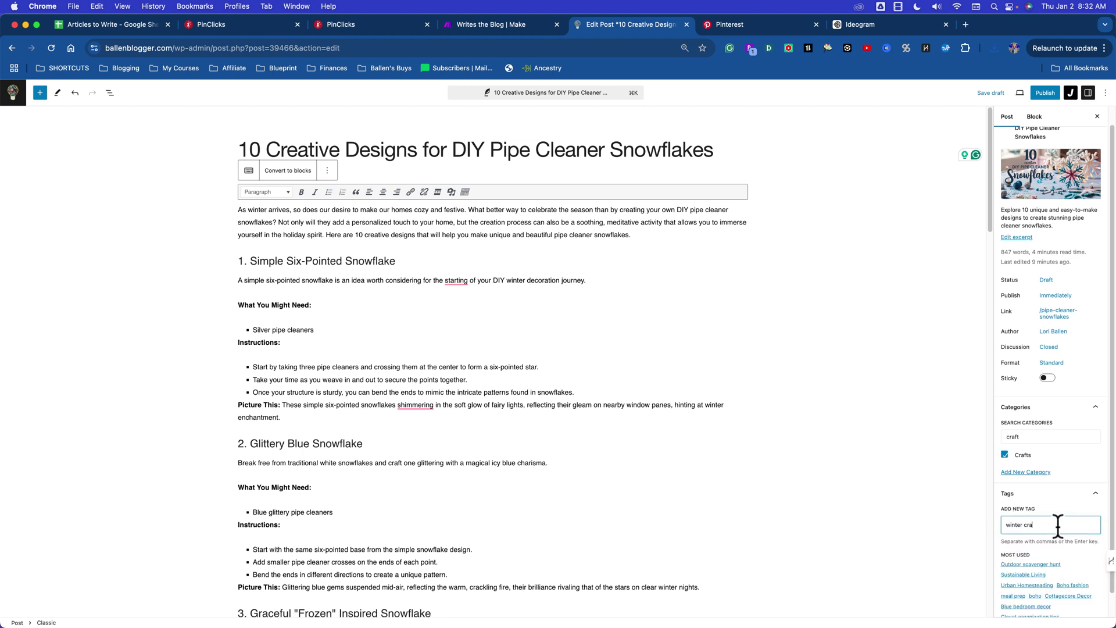
{"action": "type", "text": "winter crafts"}
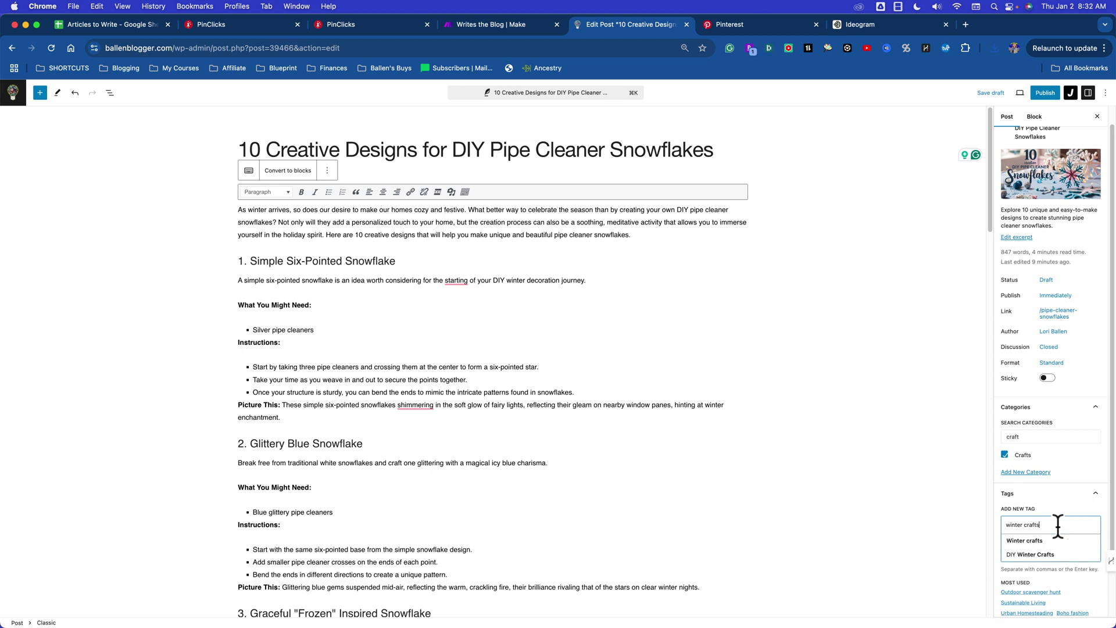
{"action": "key", "text": "Return"}
{"action": "type", "text": "snowf"}
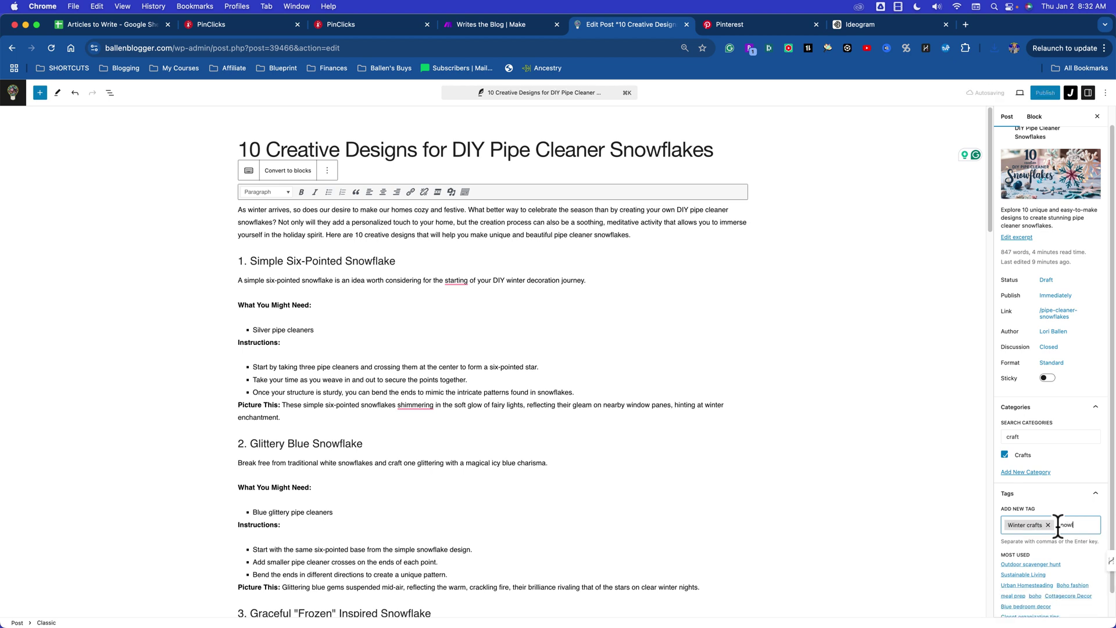
{"action": "type", "text": "lakes"}
{"action": "key", "text": "Return"}
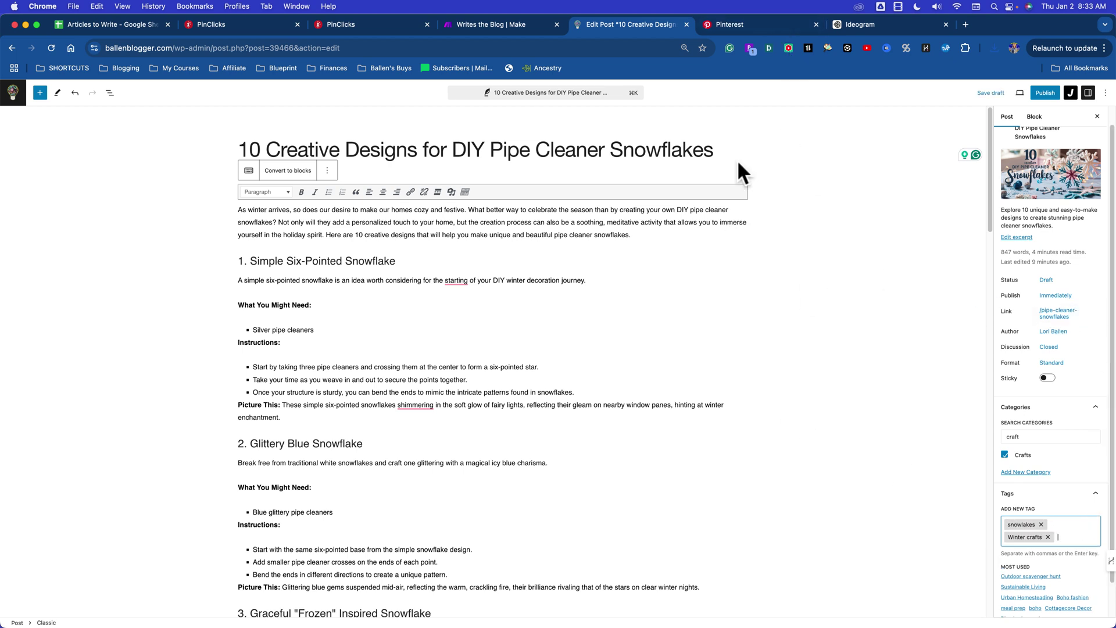
Step: Publish the snowflakes post and open the live article
{"action": "left_click", "coordinate": [1047, 92]}
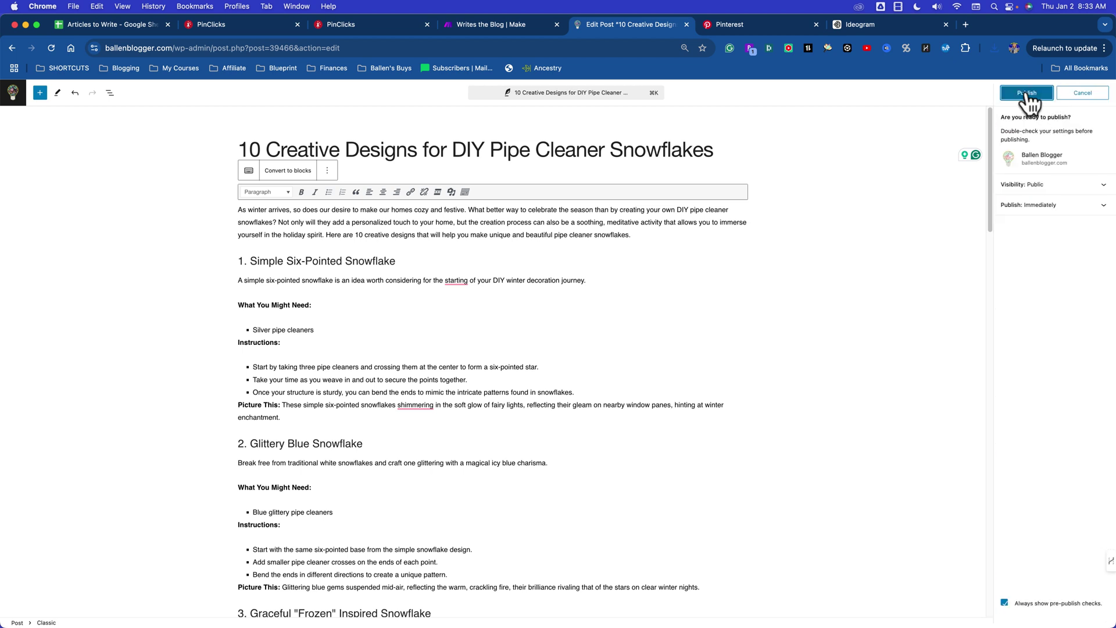
{"action": "left_click", "coordinate": [1024, 92]}
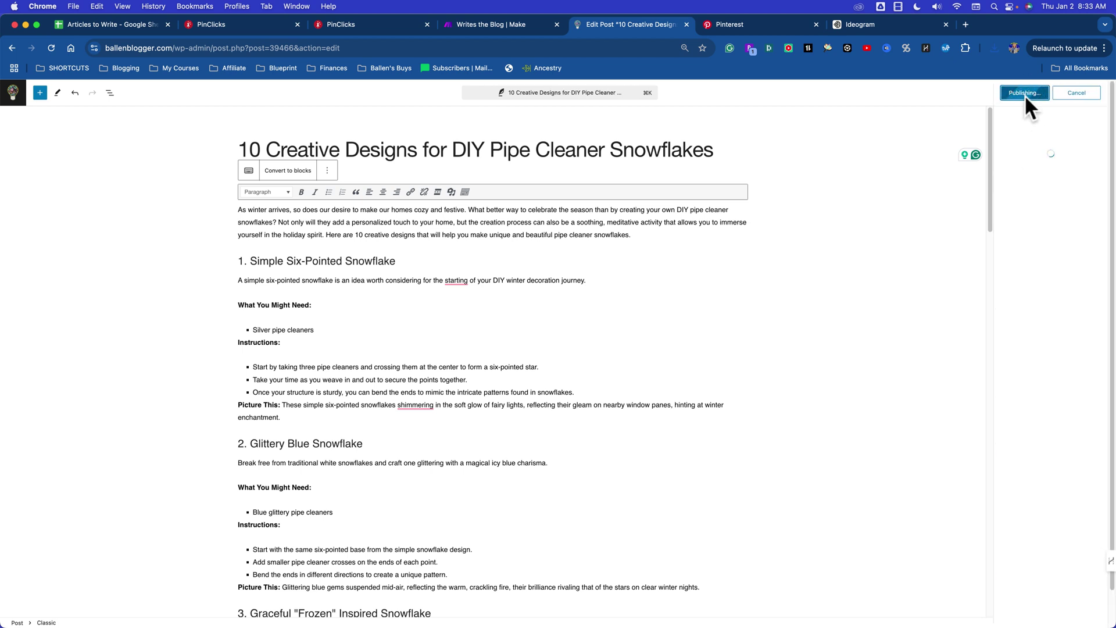
{"action": "left_click", "coordinate": [1031, 196]}
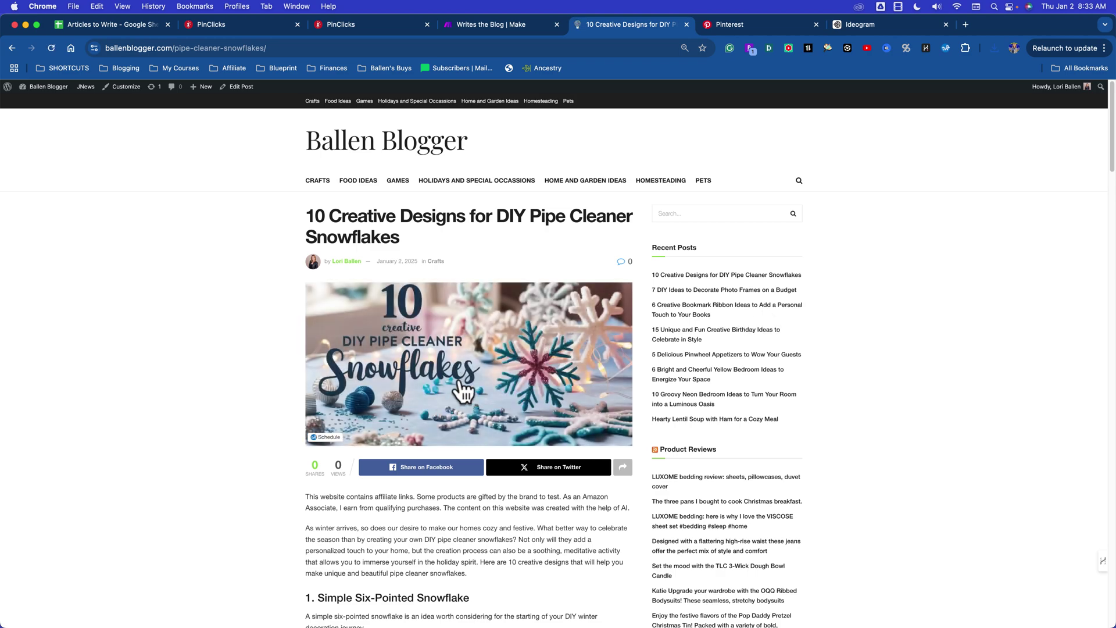
Step: Scroll through the live article, select the first snowflake section, then return to the Writes the Blog scenario
{"action": "scroll", "coordinate": [456, 430], "scroll_direction": "down", "scroll_amount": 20}
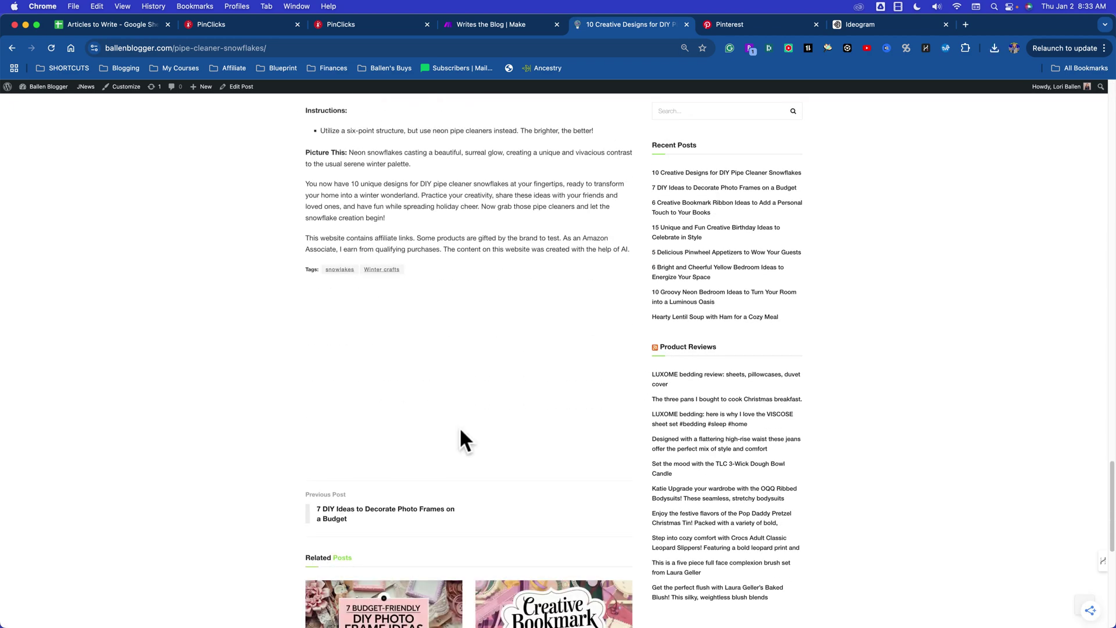
{"action": "scroll", "coordinate": [460, 432], "scroll_direction": "up", "scroll_amount": 20}
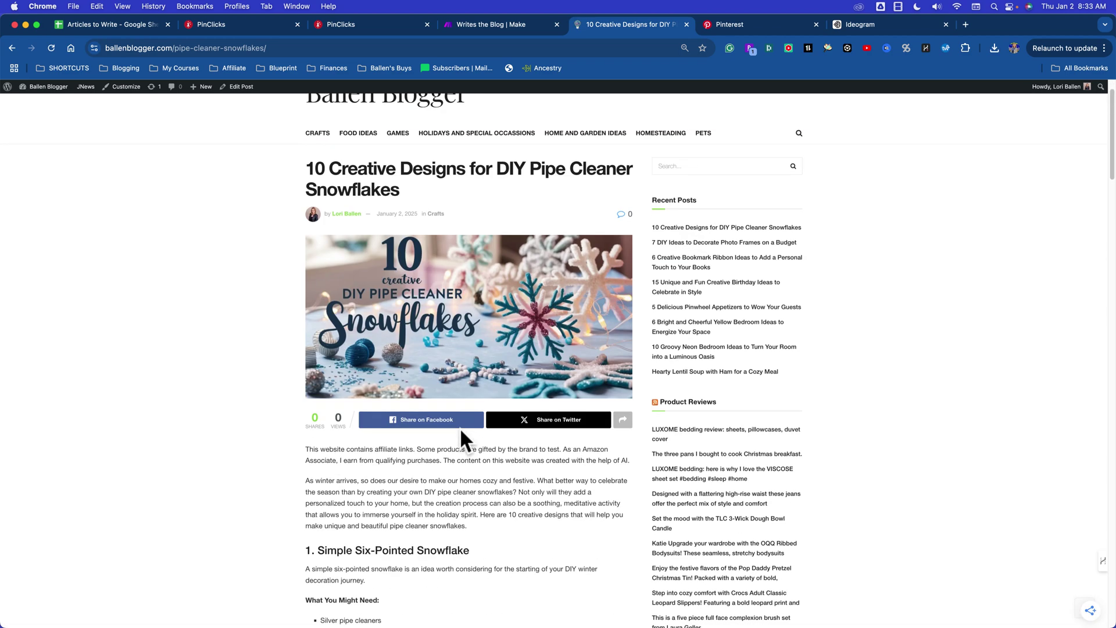
{"action": "scroll", "coordinate": [465, 326], "scroll_direction": "down", "scroll_amount": 5}
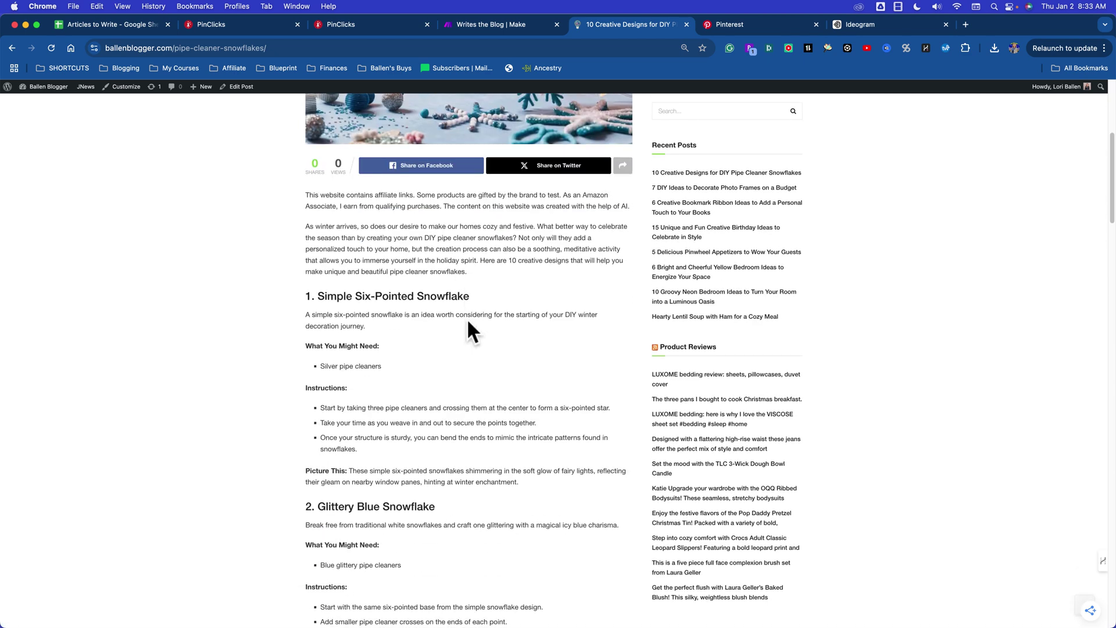
{"action": "left_click_drag", "start_coordinate": [302, 294], "coordinate": [414, 461]}
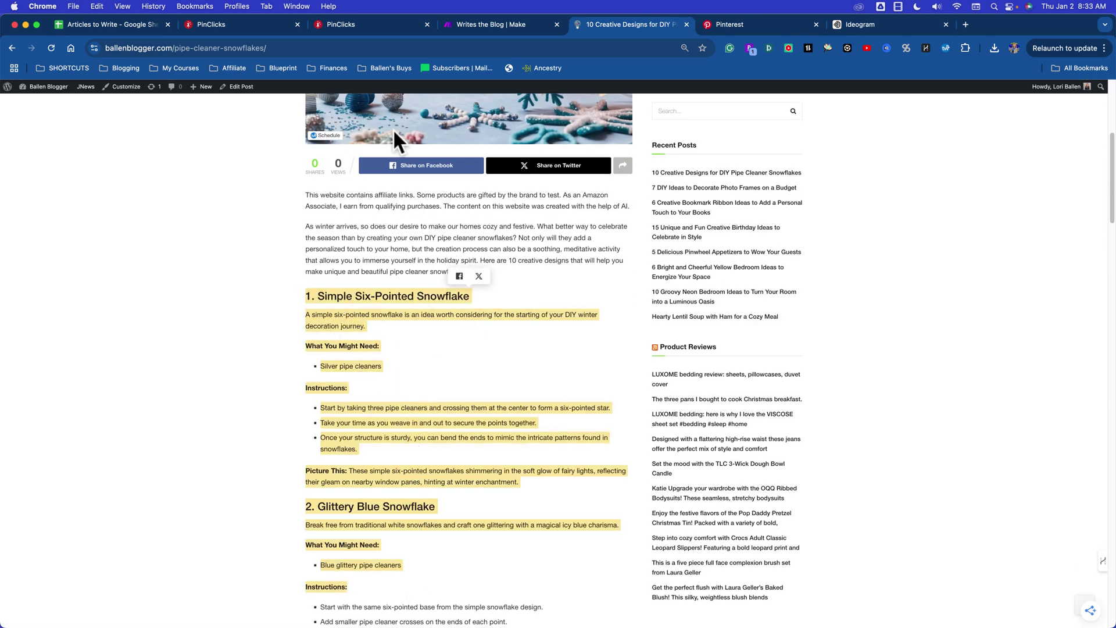
{"action": "left_click", "coordinate": [469, 26]}
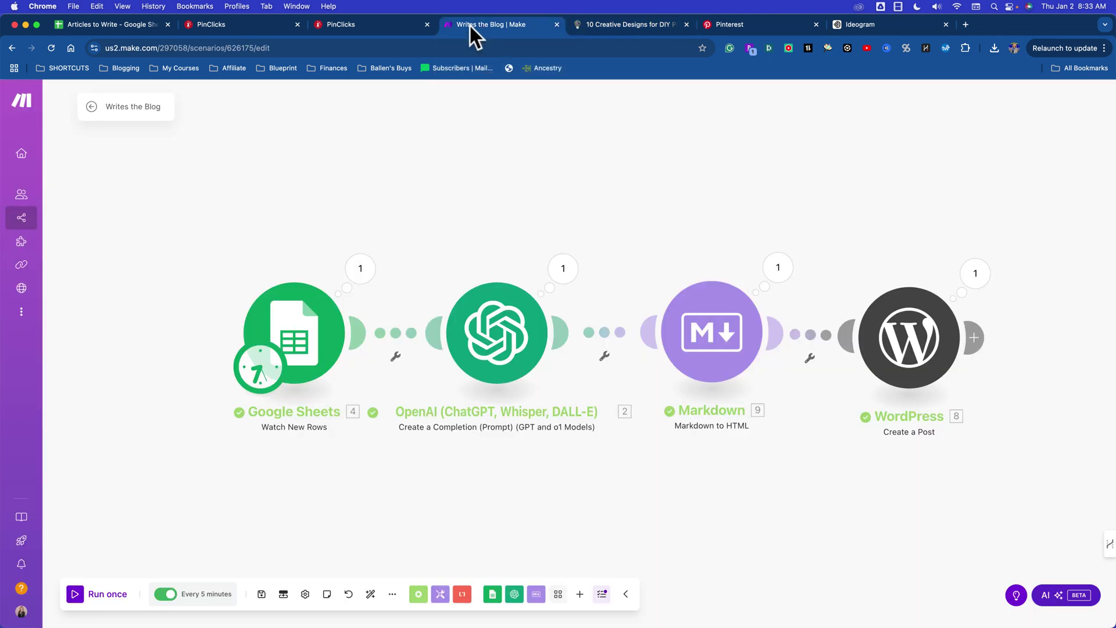
Step: Paste the blog post's URL into the Pinterest pin's Link field and publish the pin
{"action": "left_click", "coordinate": [598, 25]}
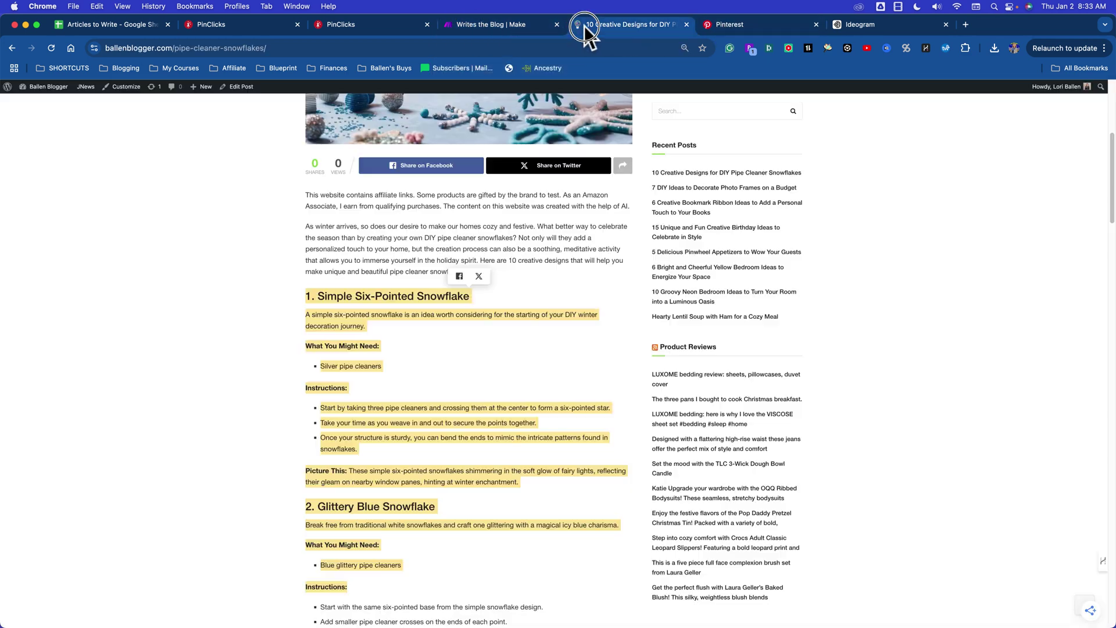
{"action": "left_click", "coordinate": [366, 48]}
{"action": "key", "text": "super+c"}
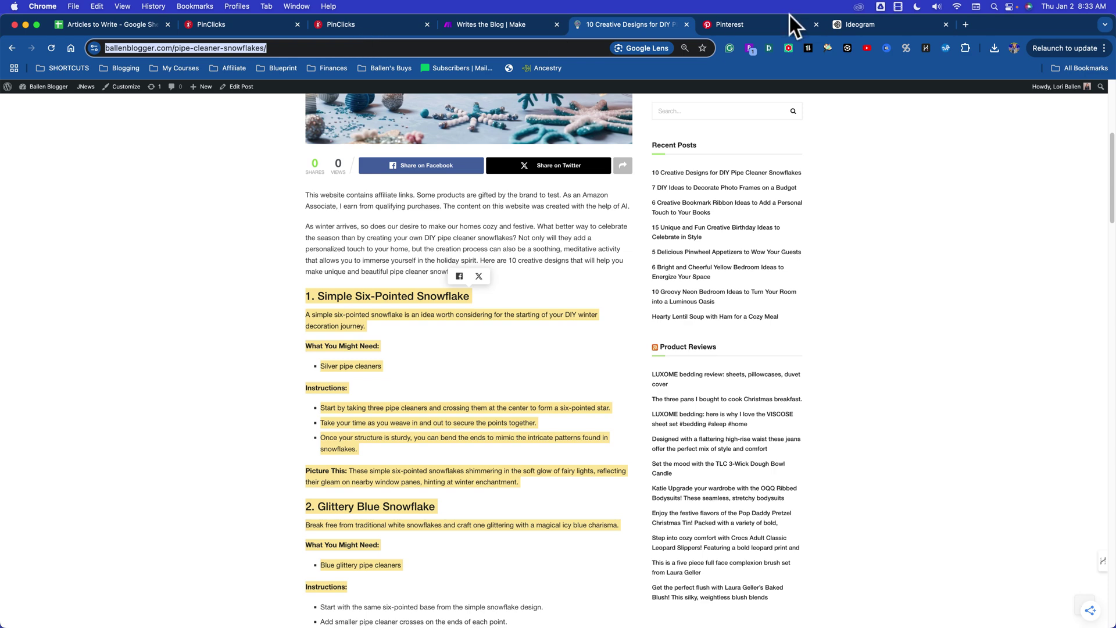
{"action": "left_click", "coordinate": [773, 25]}
{"action": "left_click", "coordinate": [641, 351]}
{"action": "key", "text": "super+v"}
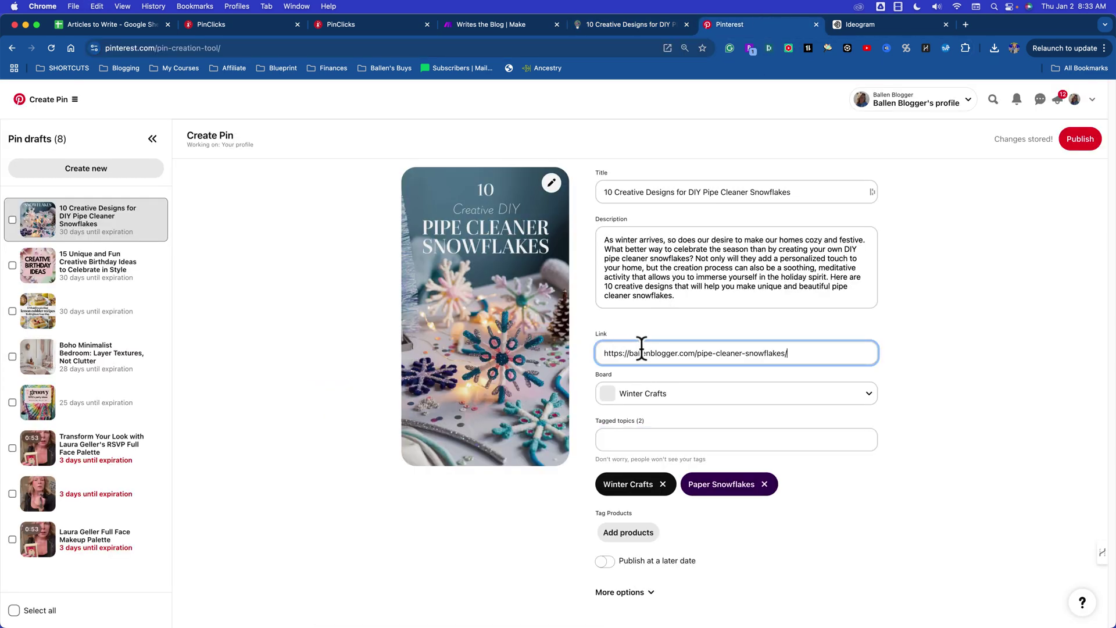
{"action": "left_click", "coordinate": [650, 437]}
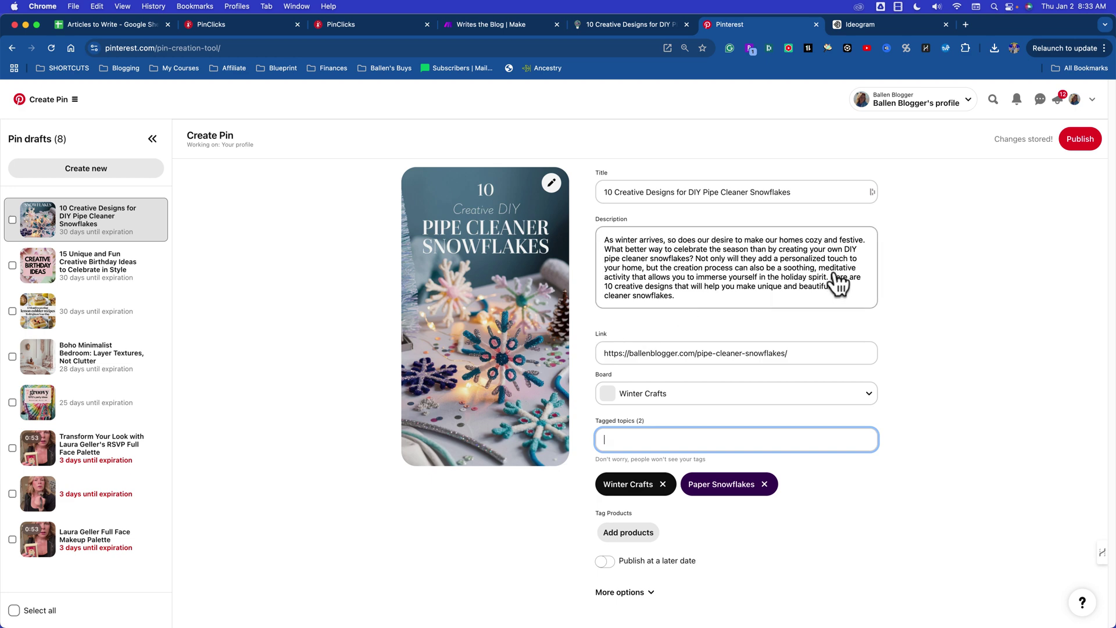
{"action": "left_click", "coordinate": [1080, 139]}
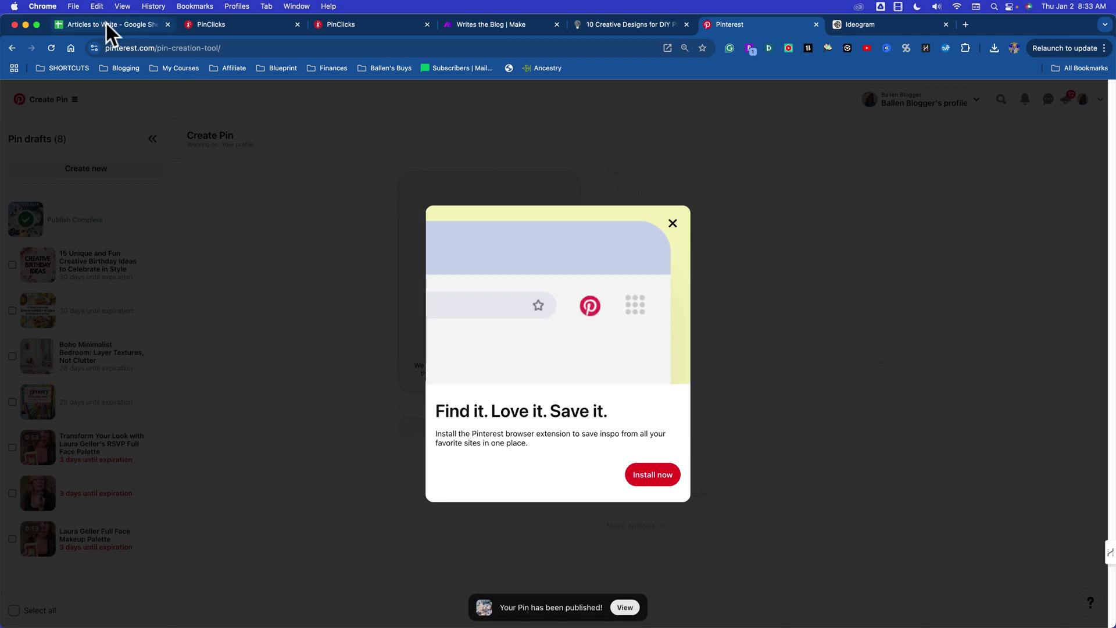
Step: Check the Pipe Cleaner Snowflakes title in row 60 of Articles to Write, then return to the blog post
{"action": "left_click", "coordinate": [106, 23]}
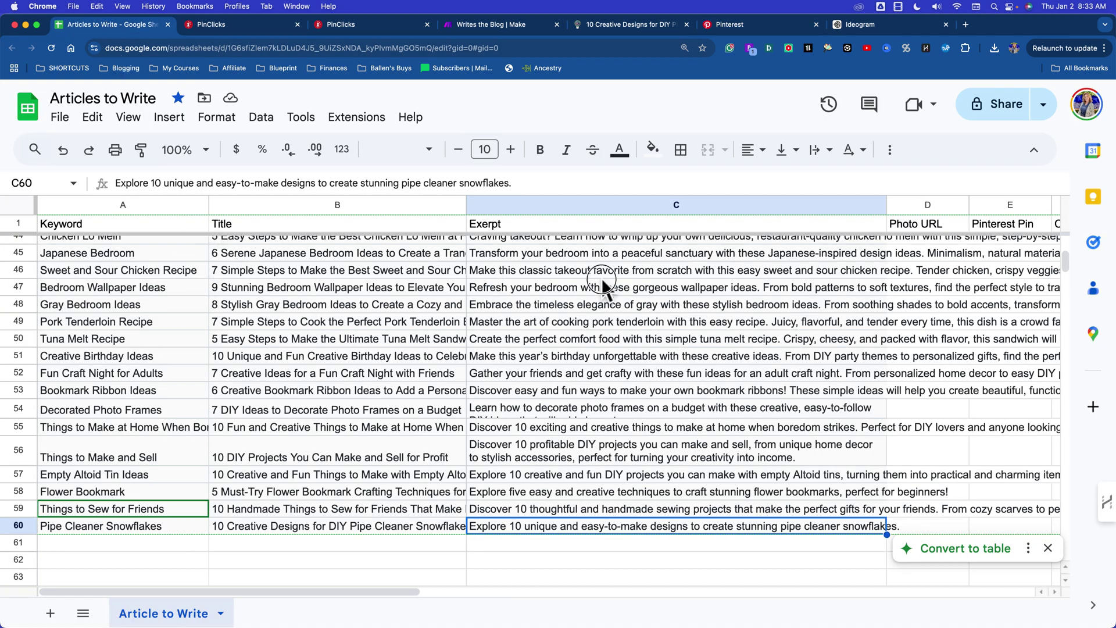
{"action": "left_click", "coordinate": [126, 542]}
{"action": "scroll", "coordinate": [99, 484], "scroll_direction": "down", "scroll_amount": 2}
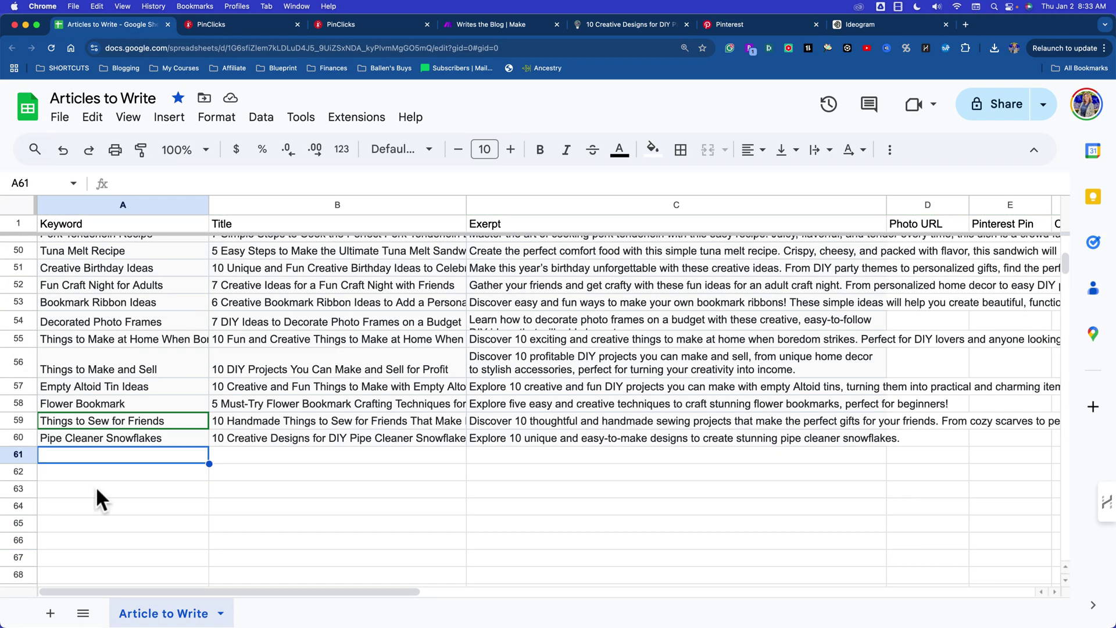
{"action": "left_click", "coordinate": [357, 443]}
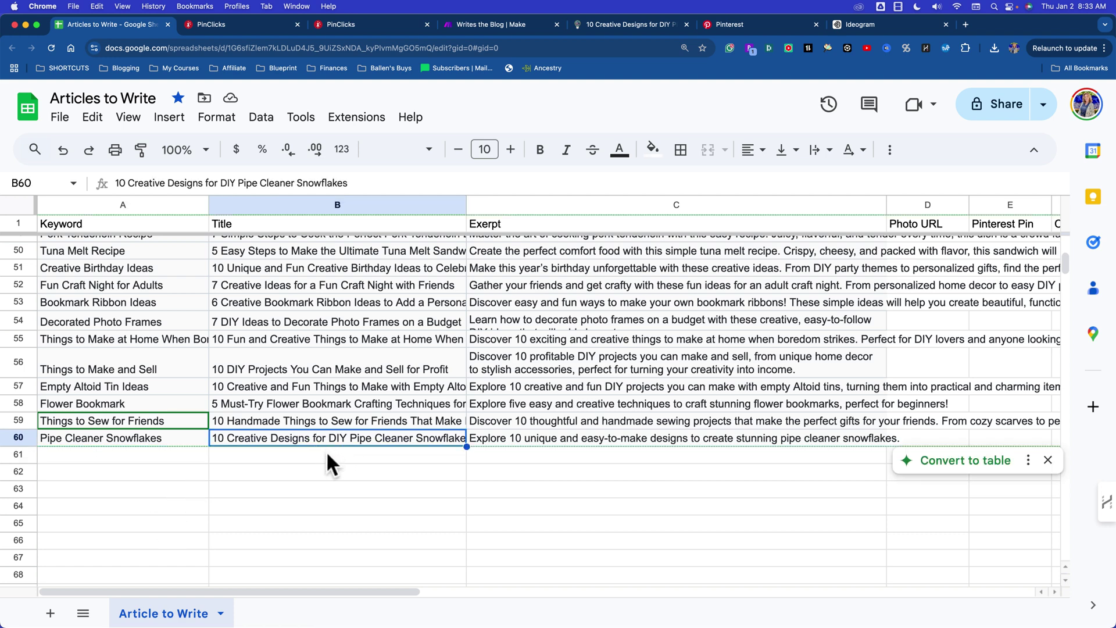
{"action": "left_click", "coordinate": [159, 456]}
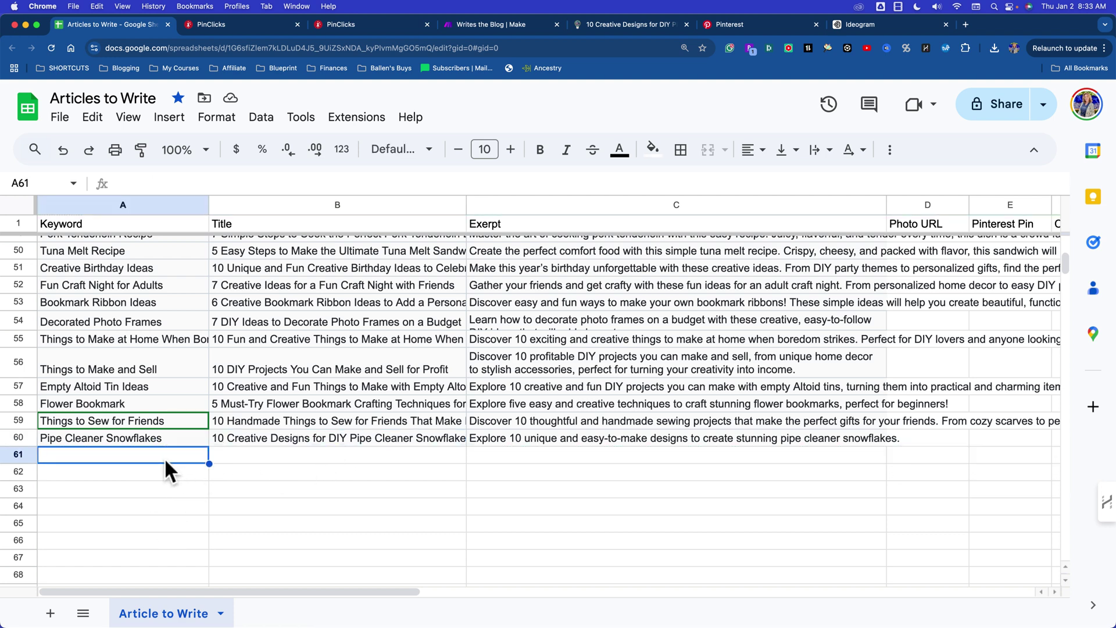
{"action": "scroll", "coordinate": [164, 458], "scroll_direction": "up", "scroll_amount": 5}
{"action": "scroll", "coordinate": [164, 458], "scroll_direction": "down", "scroll_amount": 1}
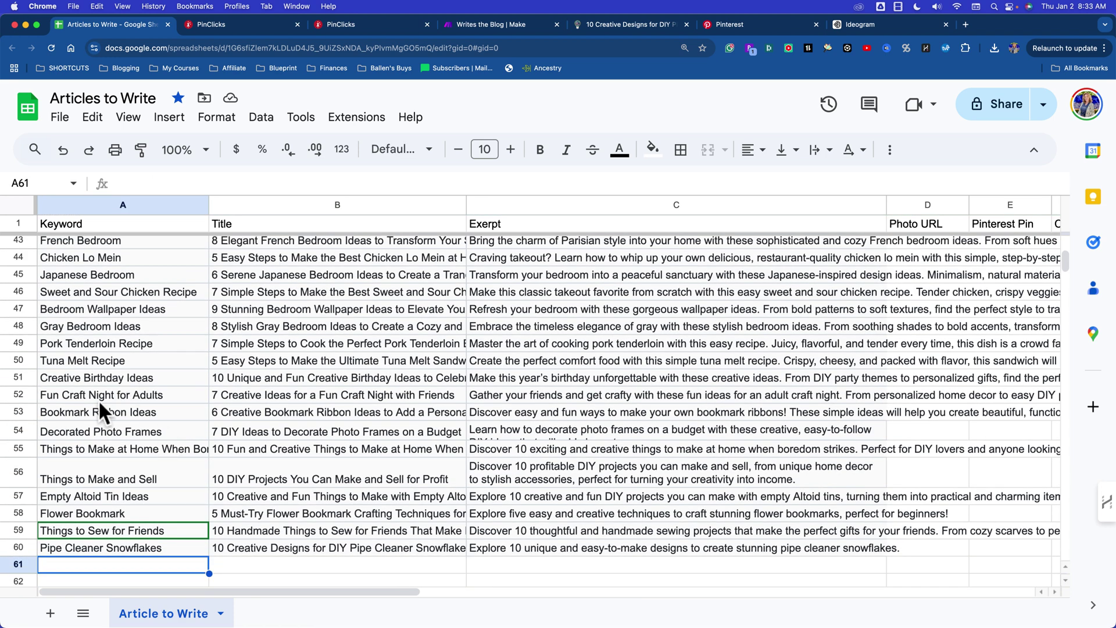
{"action": "scroll", "coordinate": [100, 397], "scroll_direction": "down", "scroll_amount": 1}
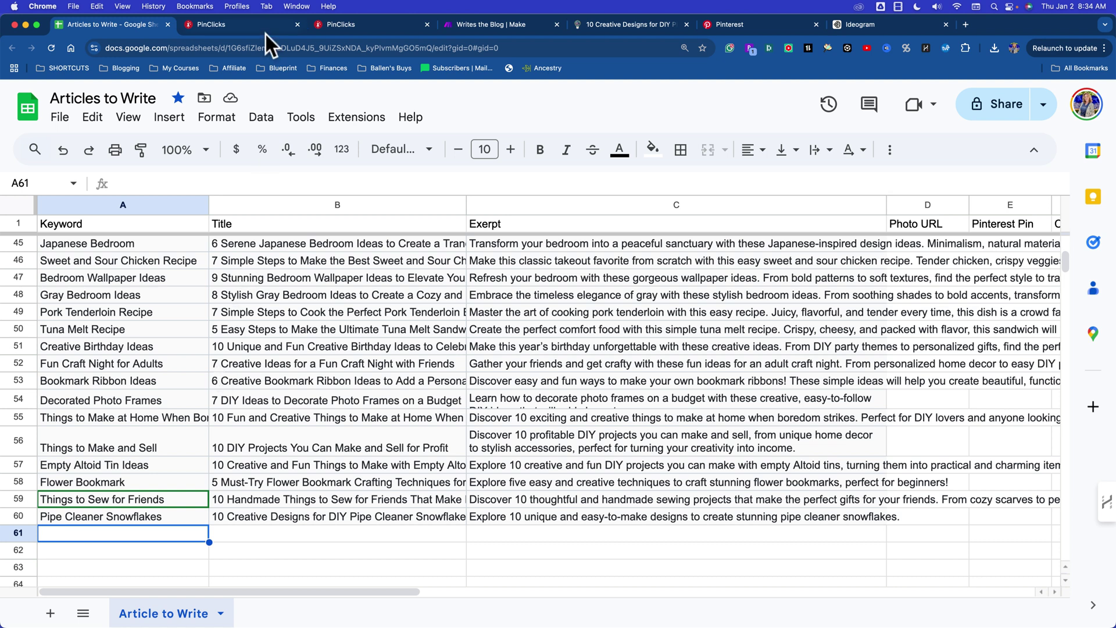
{"action": "left_click", "coordinate": [578, 23]}
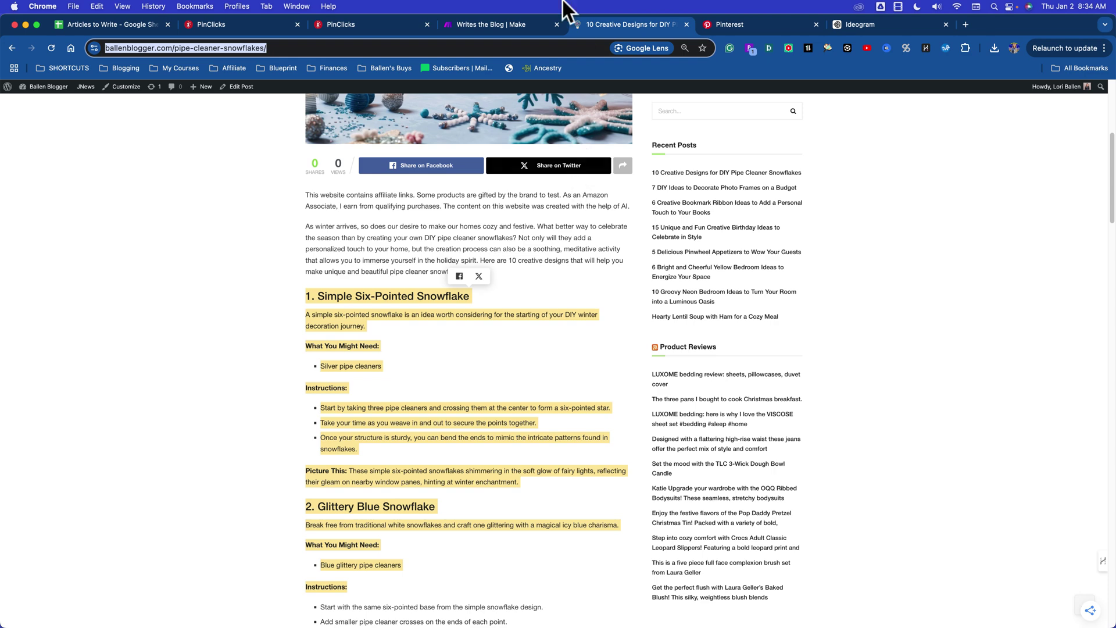
Step: Switch to the Writes the Blog | Make tab showing the completed scenario run
{"action": "left_click", "coordinate": [516, 25]}
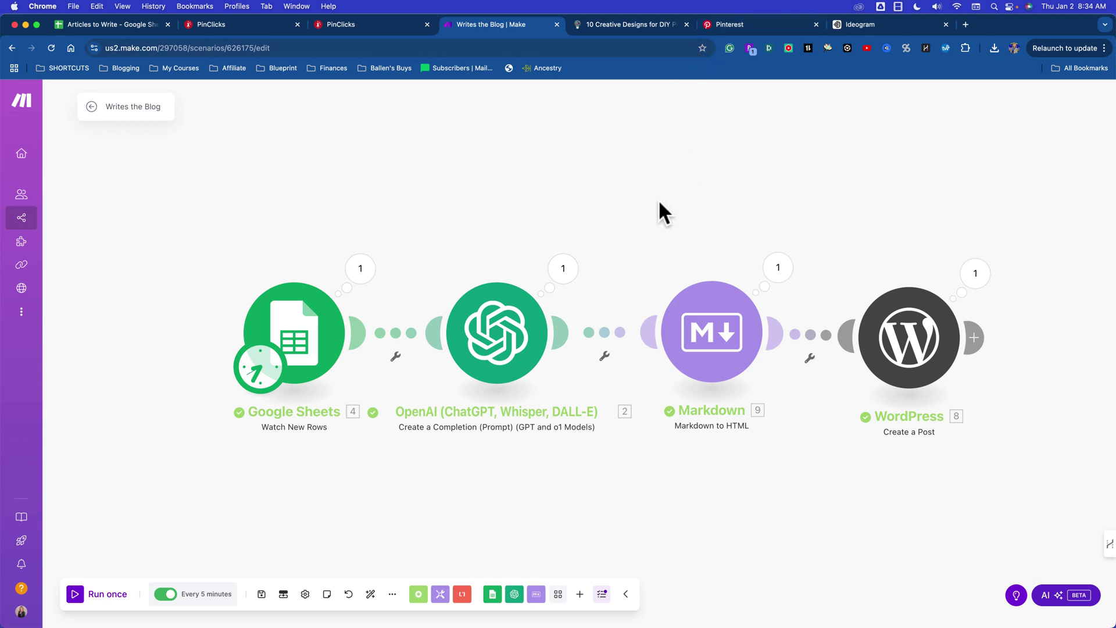
{"action": "mouse_move", "coordinate": [733, 626]}
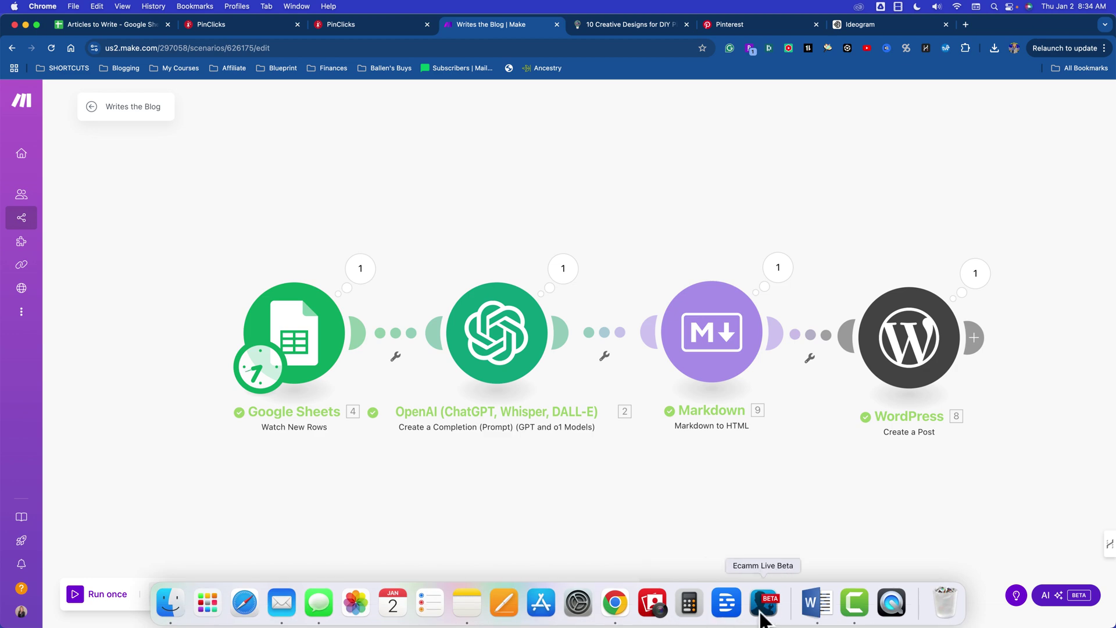